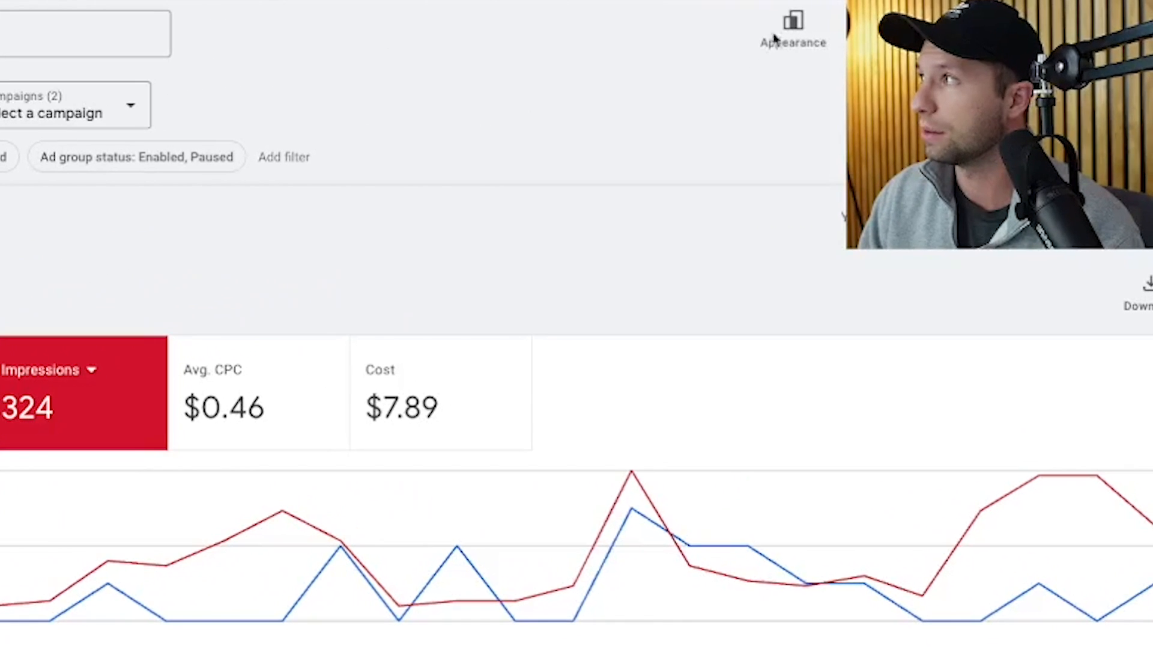
{"action": "left_click", "coordinate": [901, 18]}
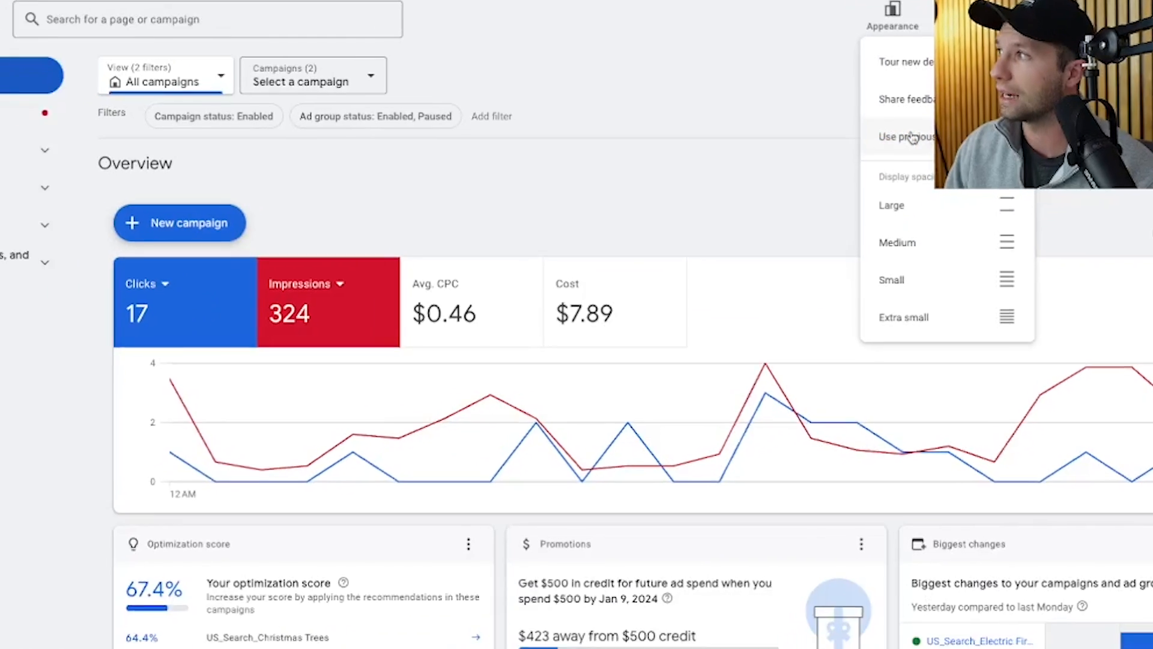
{"action": "left_click", "coordinate": [565, 113]}
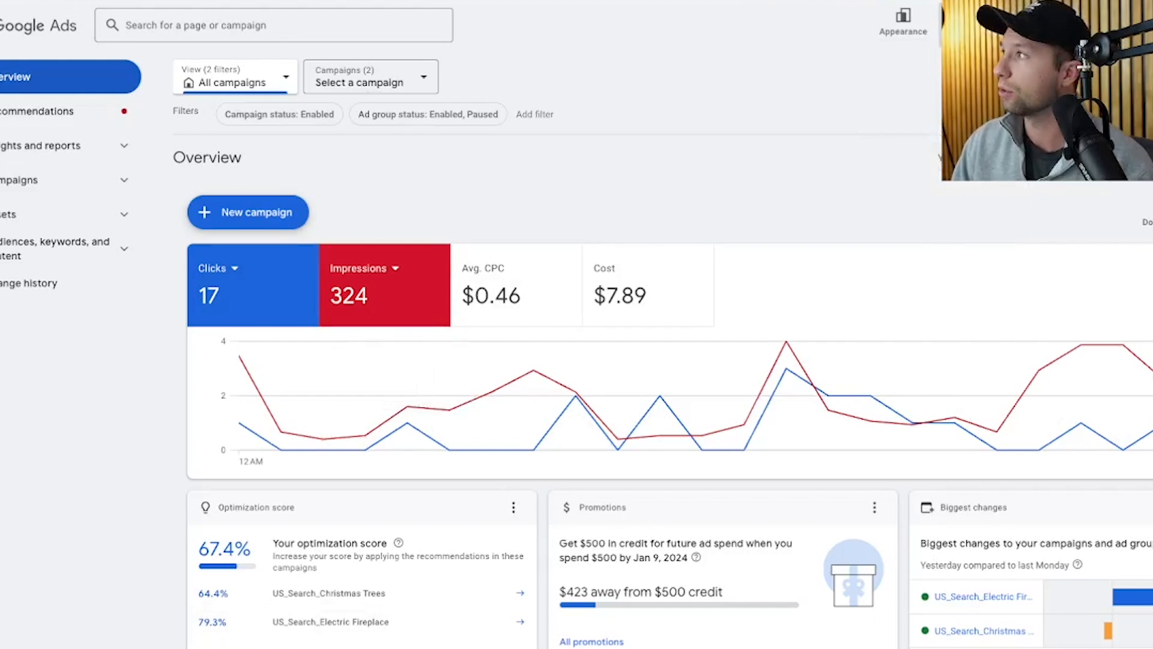
{"action": "left_click", "coordinate": [903, 21]}
{"action": "left_click", "coordinate": [697, 102]}
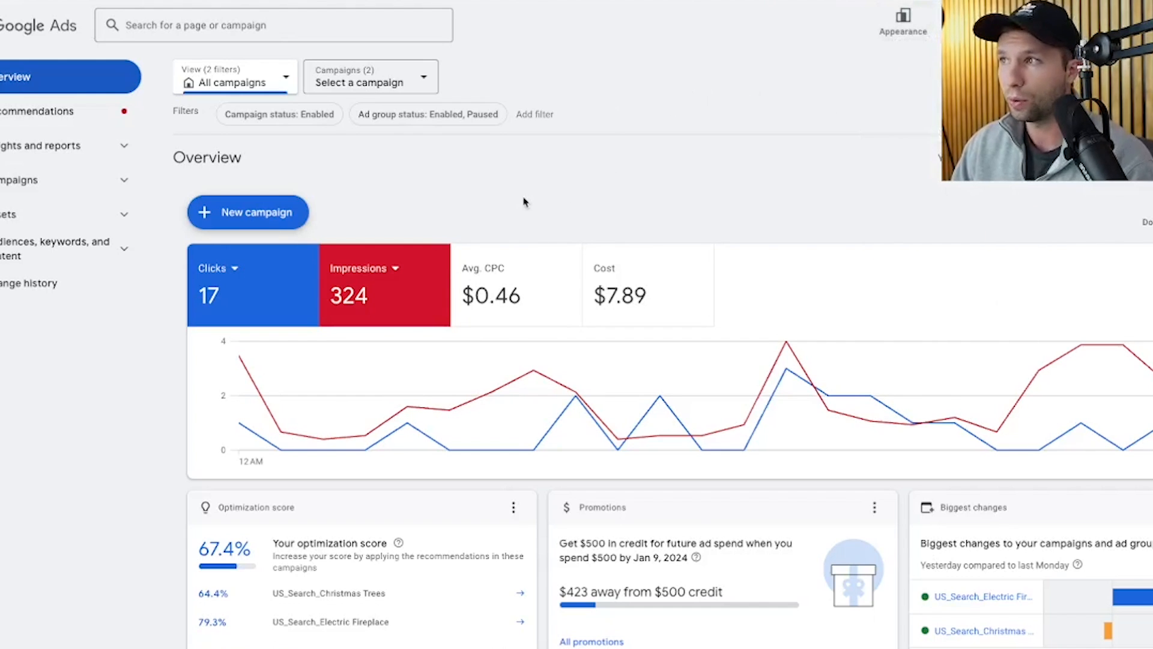
Open Keyword Planner from the planning tools and start a Discover new keywords search
{"action": "mouse_move", "coordinate": [18, 377]}
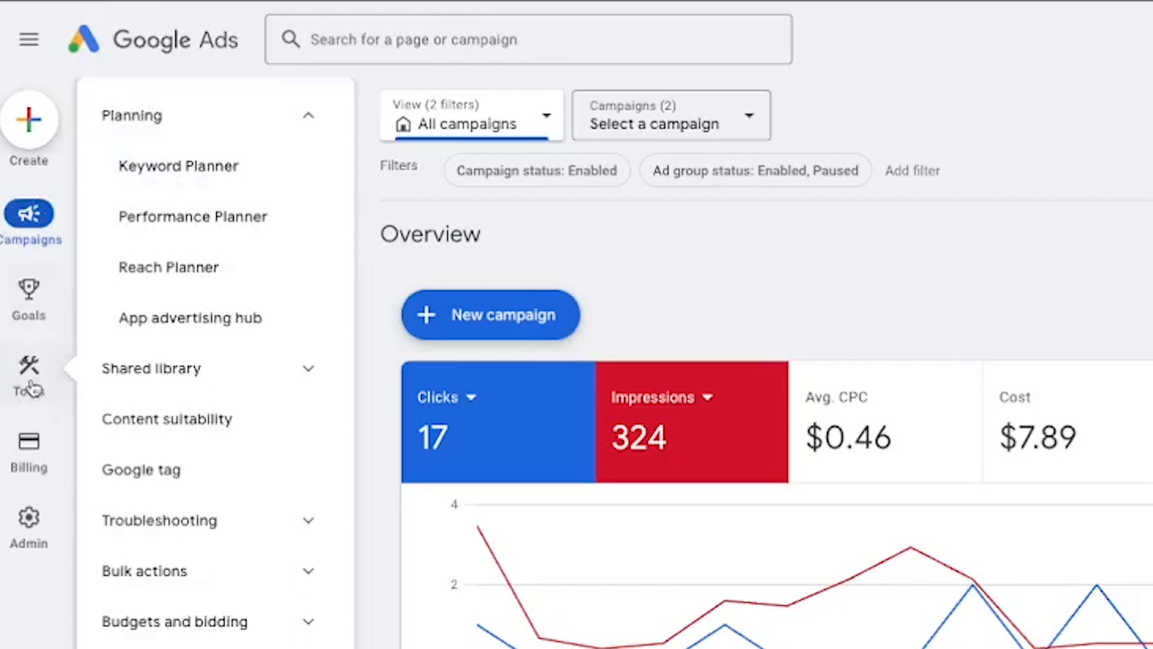
{"action": "left_click", "coordinate": [307, 121]}
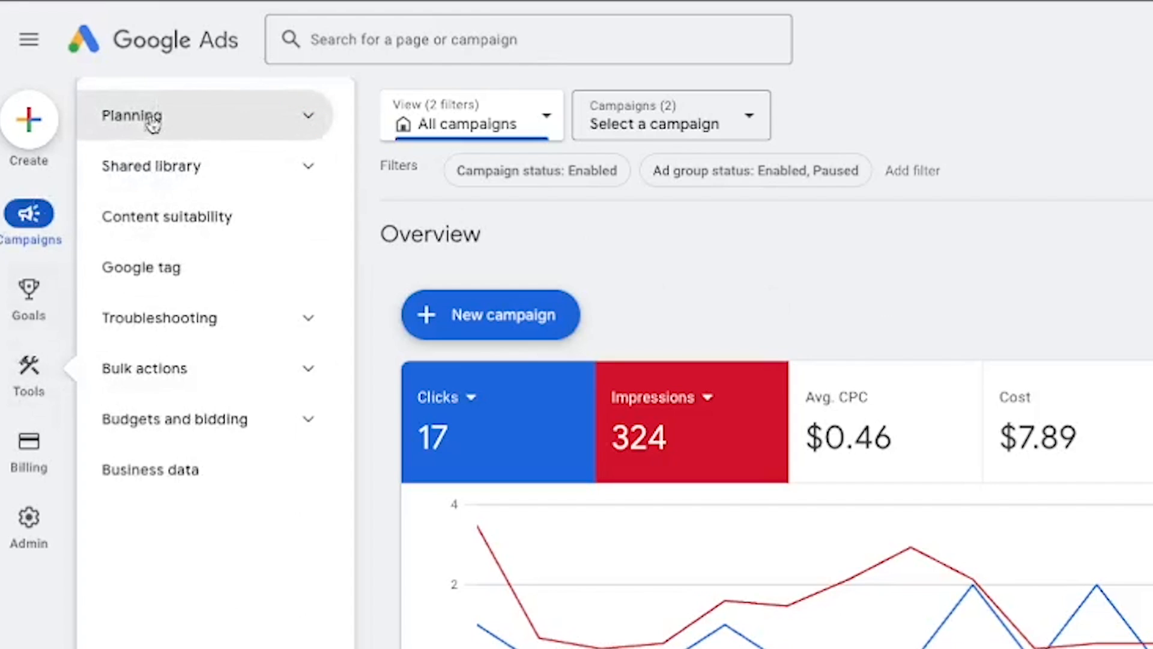
{"action": "left_click", "coordinate": [307, 123]}
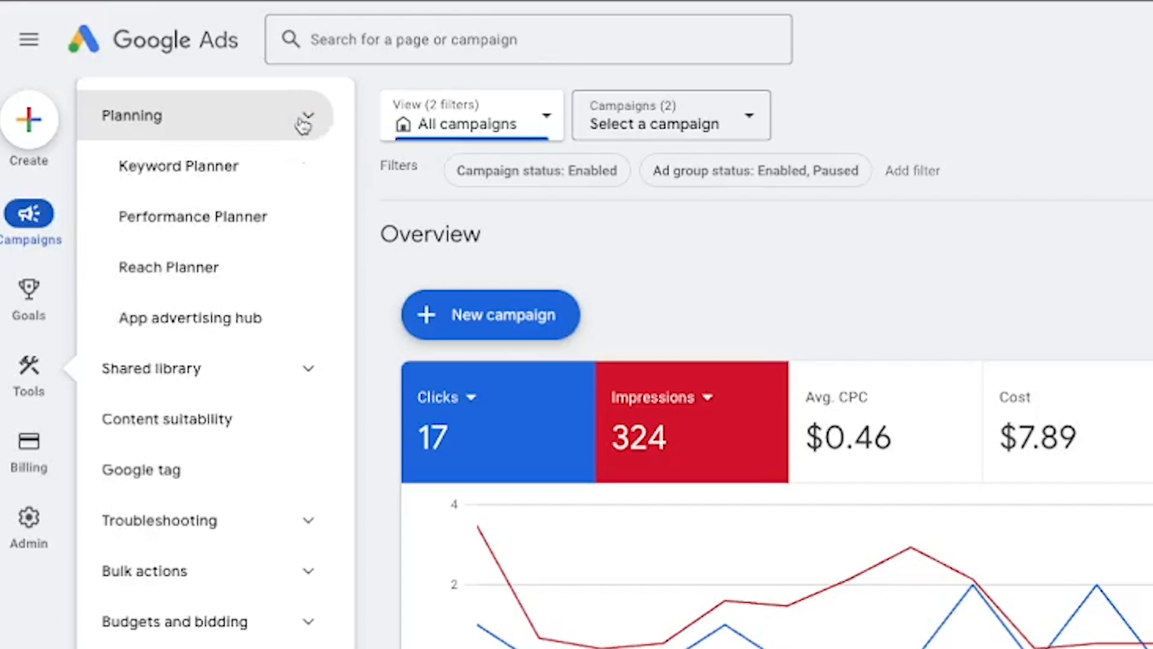
{"action": "left_click", "coordinate": [207, 182]}
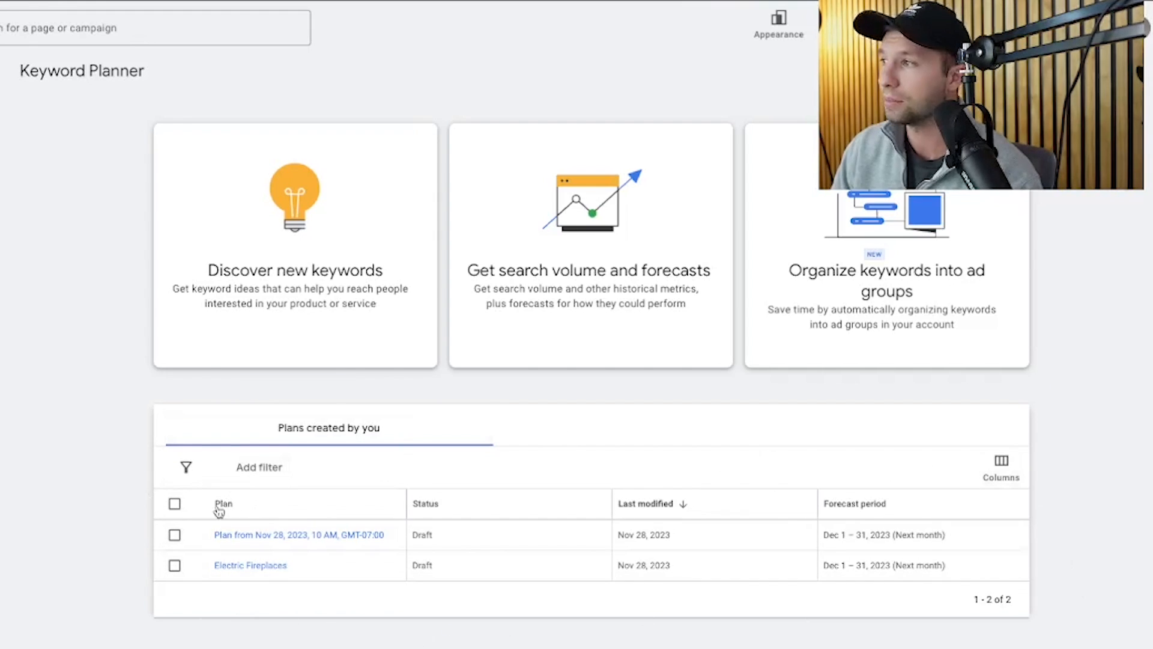
{"action": "left_click", "coordinate": [246, 213]}
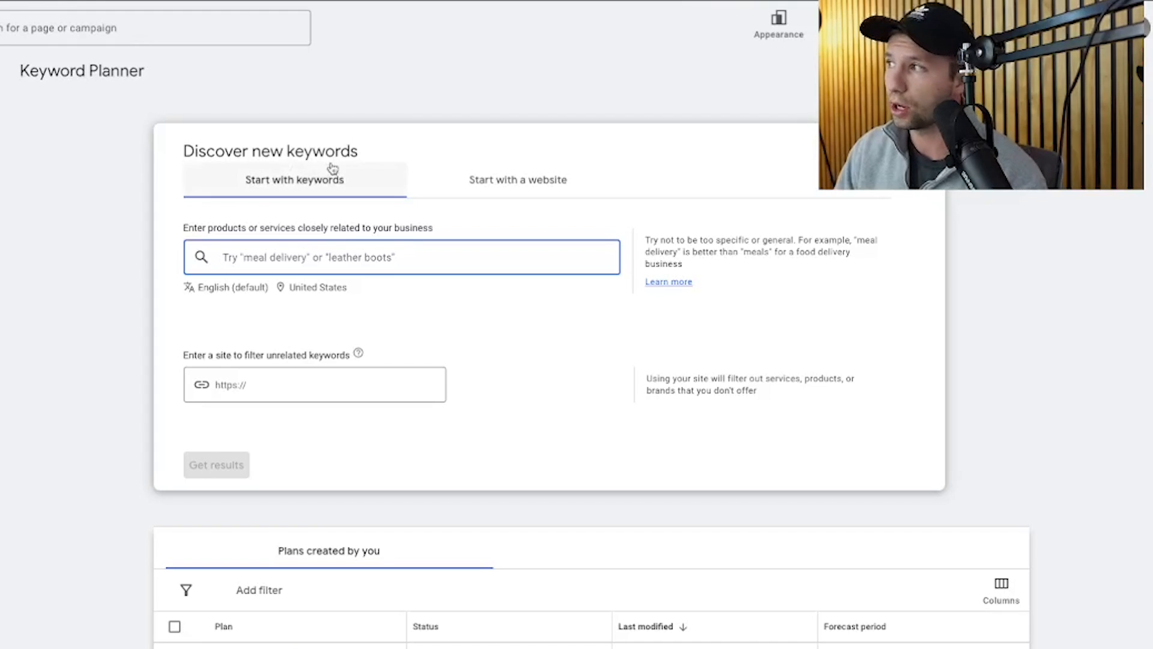
View the options for starting the keyword search from a website, and return to starting with keywords
{"action": "left_click", "coordinate": [490, 197]}
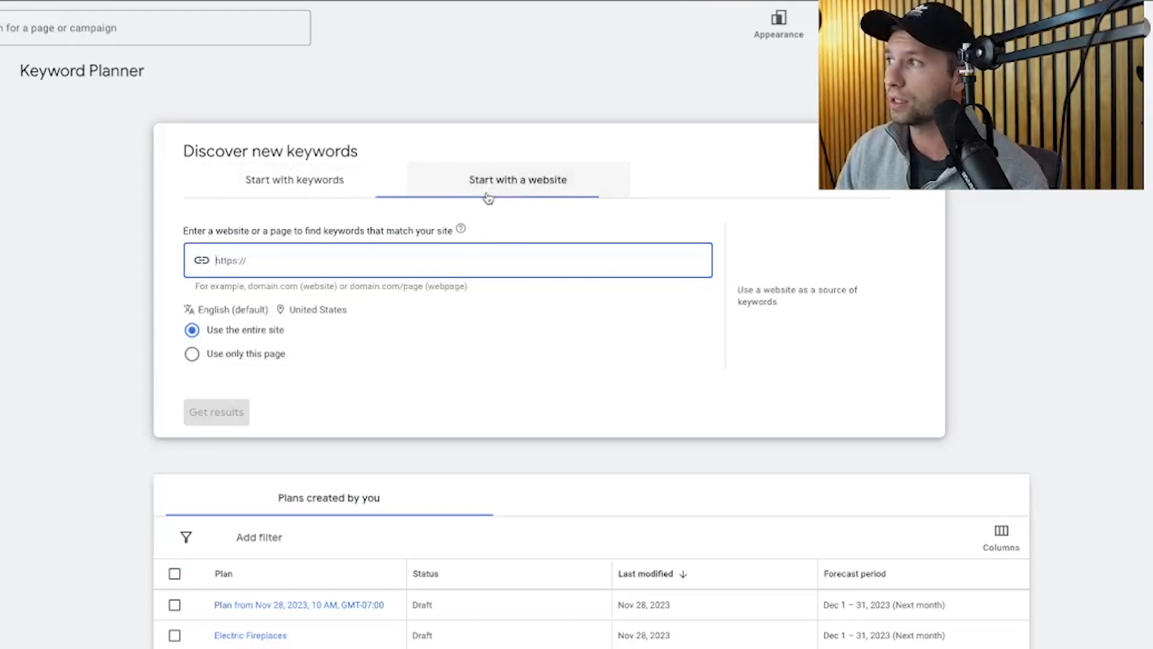
{"action": "left_click", "coordinate": [282, 185]}
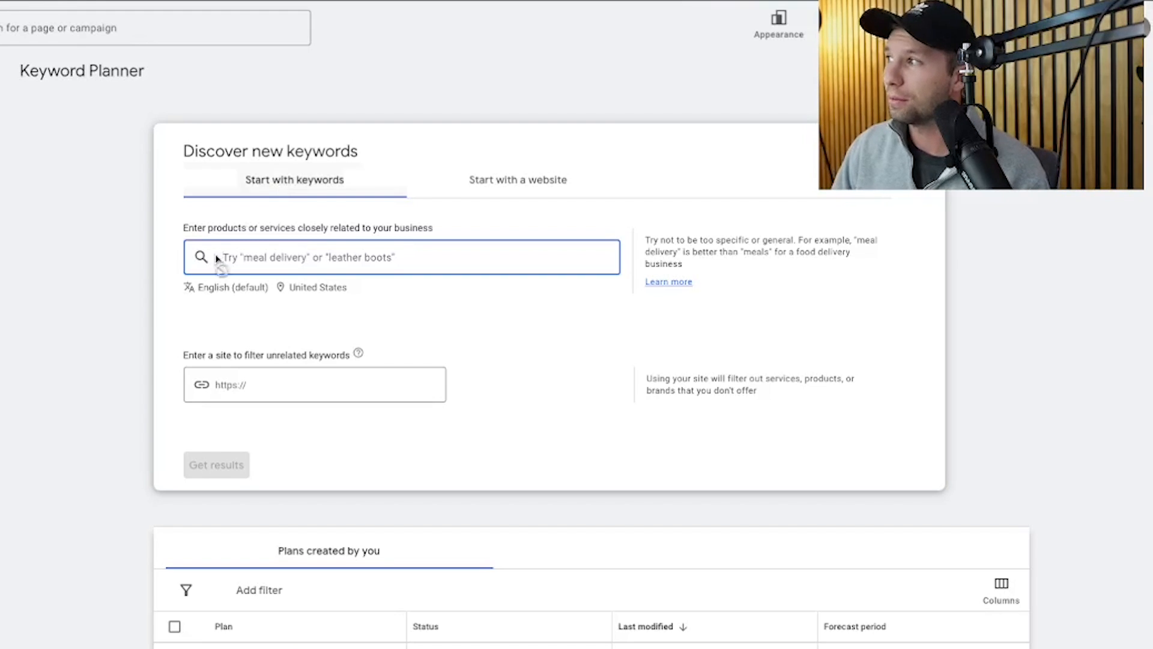
{"action": "left_click", "coordinate": [518, 181]}
{"action": "left_click", "coordinate": [335, 178]}
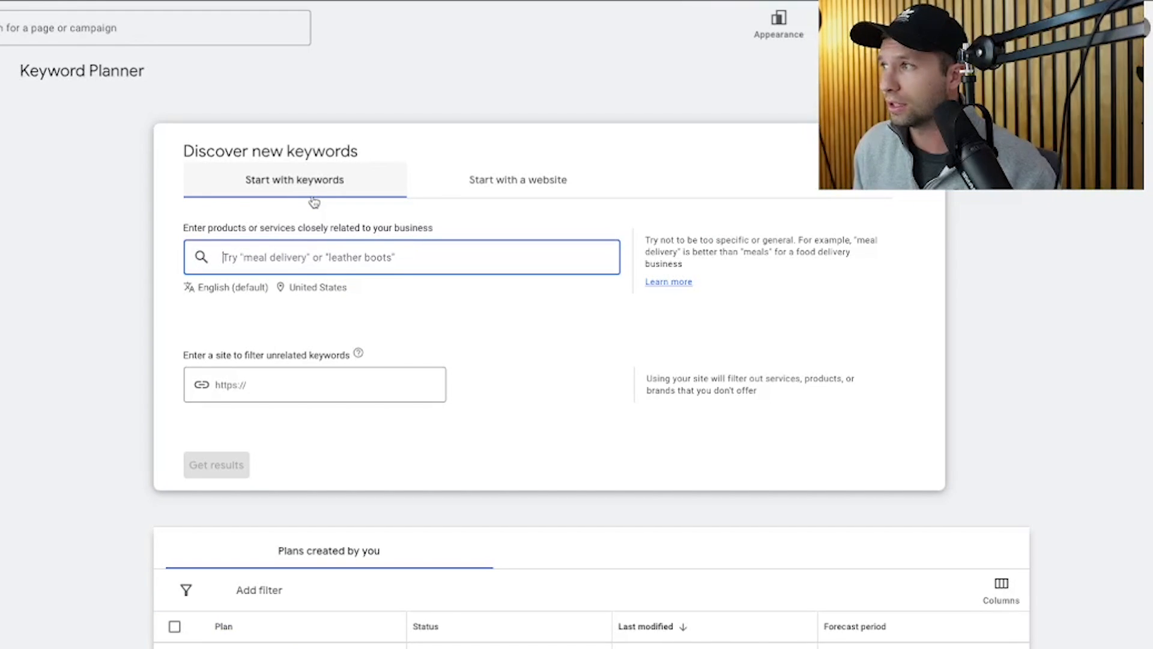
Add "window washing company" as the first seed keyword for the business's products or services
{"action": "type", "text": "wind"}
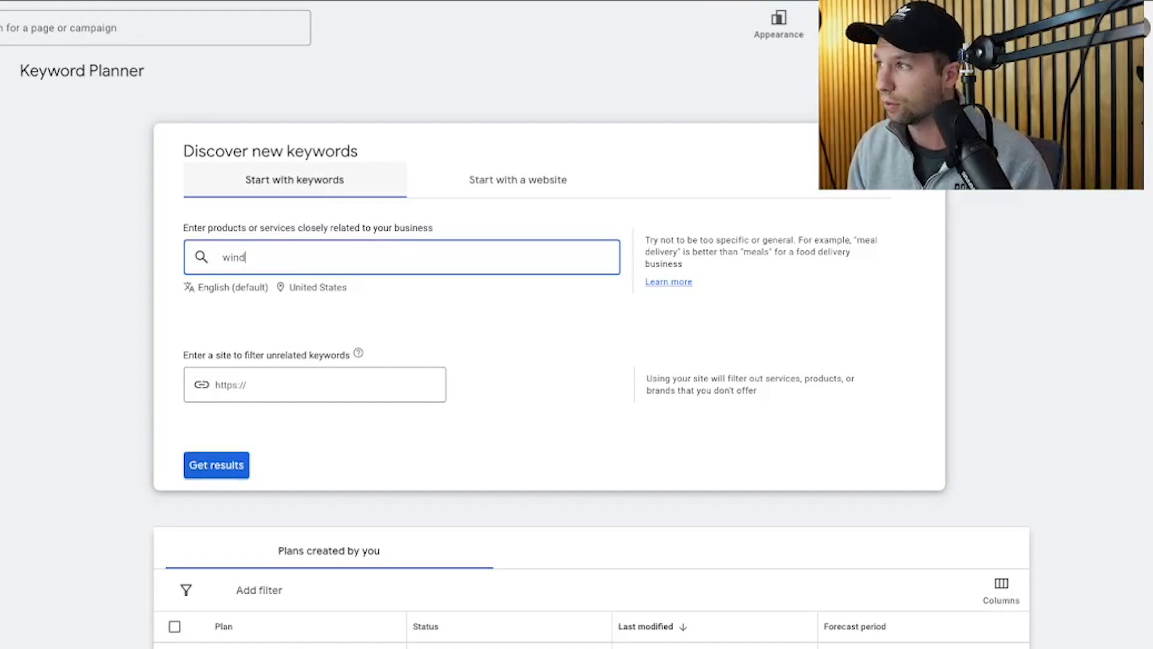
{"action": "type", "text": "ow washing "}
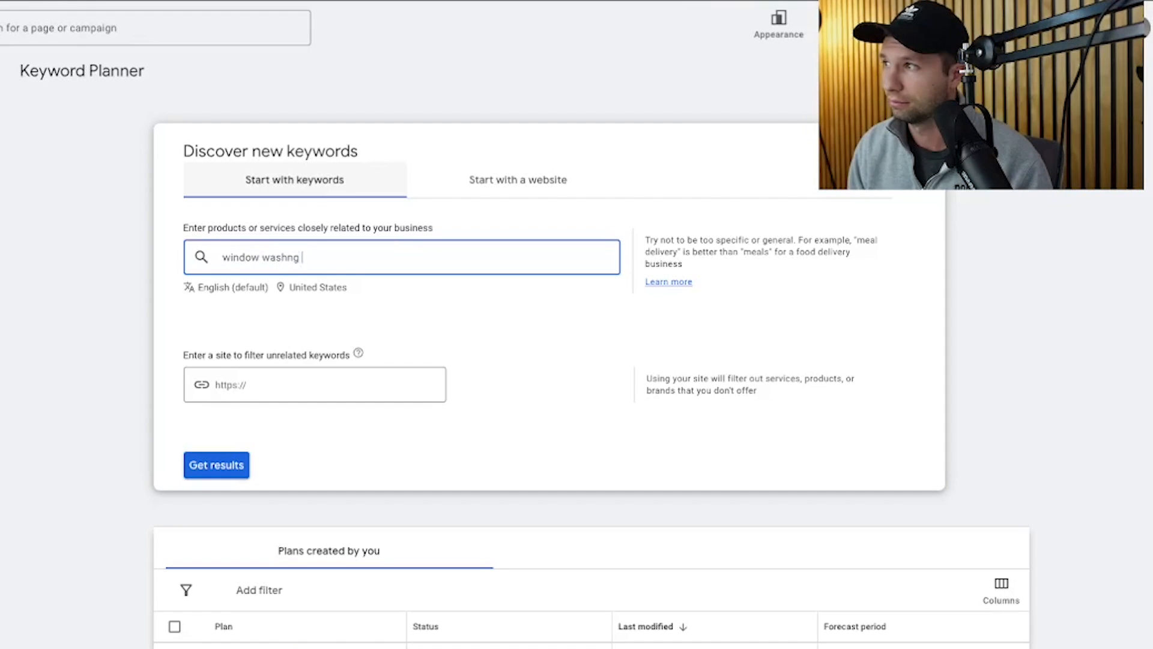
{"action": "type", "text": "company"}
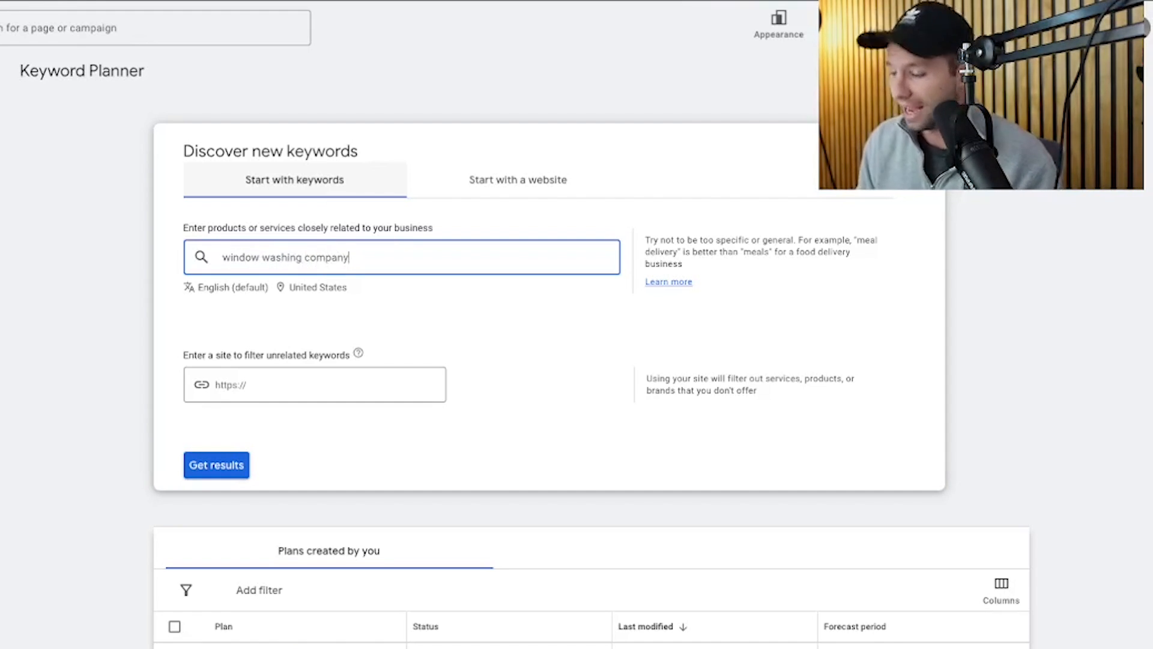
{"action": "key", "text": "Return"}
Add "window washing company near me" as a second seed keyword
{"action": "type", "text": "wind"}
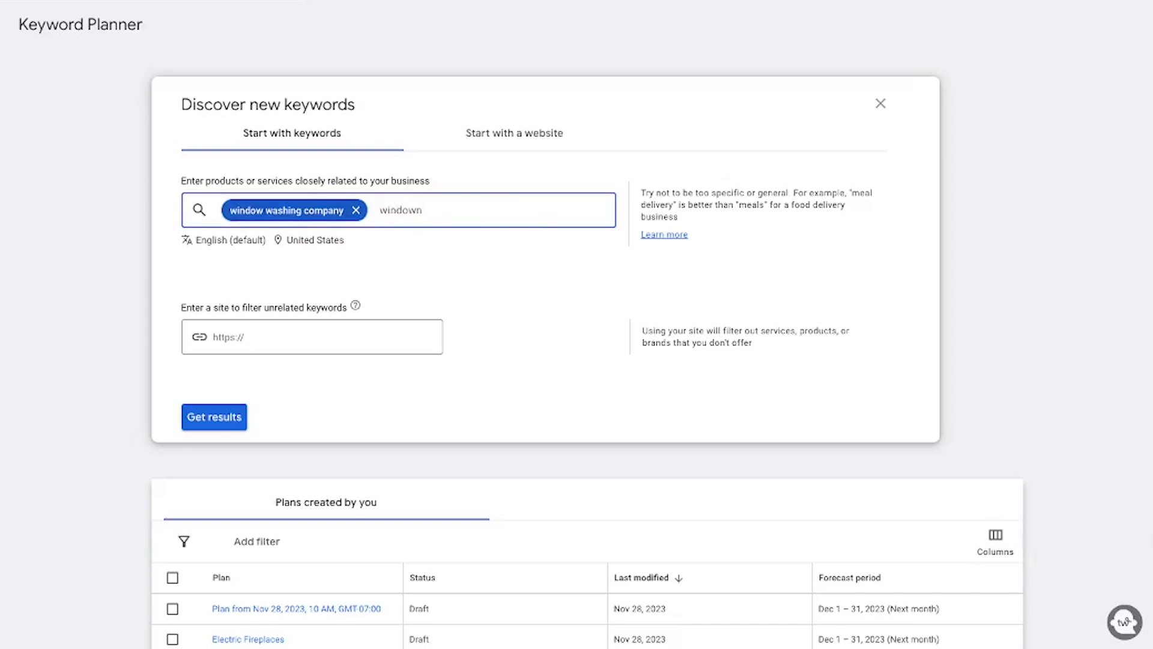
{"action": "type", "text": "ow washing compa"}
{"action": "key", "text": "BackSpace"}
{"action": "type", "text": "ompan"}
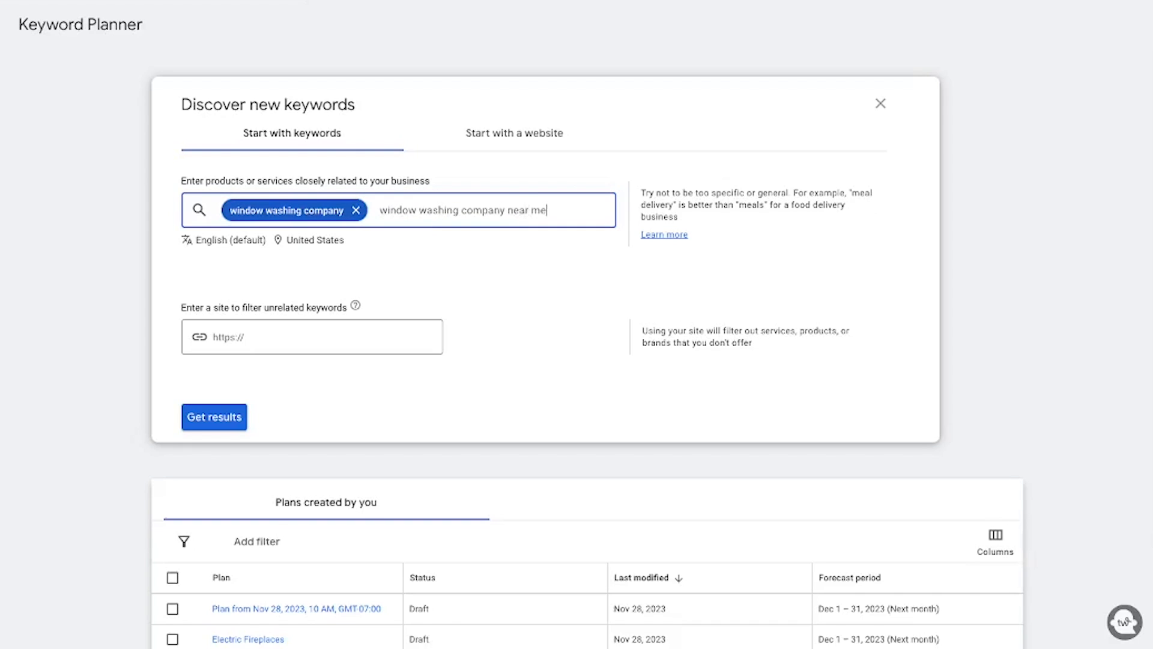
{"action": "type", "text": "y near me"}
{"action": "key", "text": "Return"}
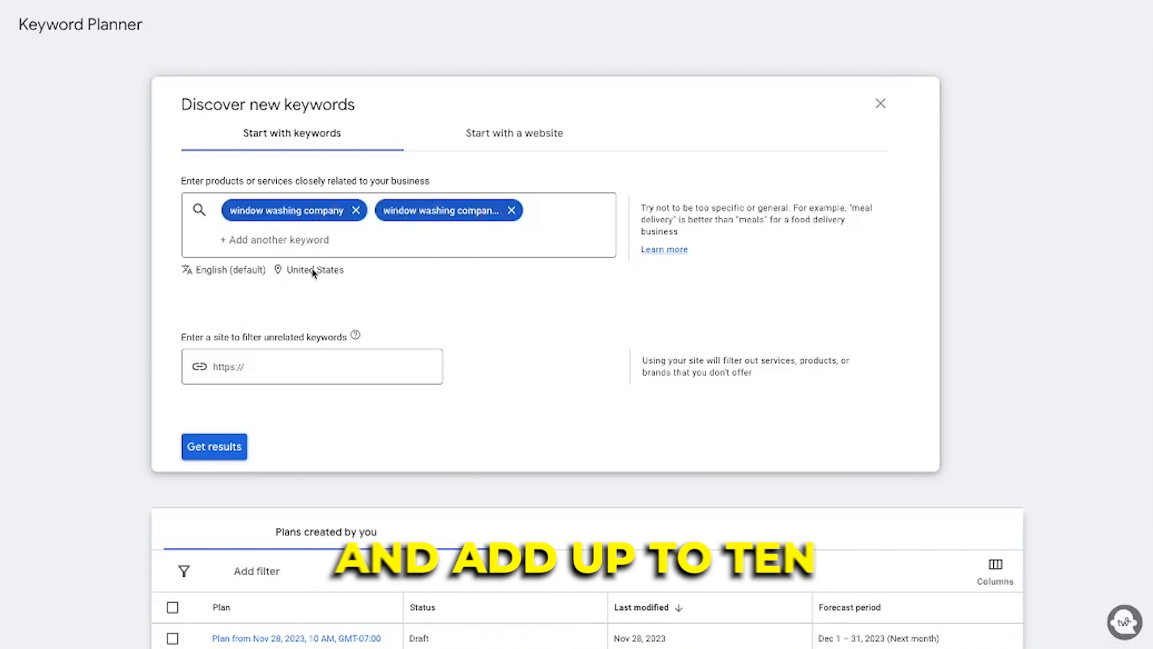
Get the keyword results for the two seed keywords, leaving the site filter empty
{"action": "scroll", "coordinate": [310, 293], "scroll_direction": "down", "scroll_amount": 1}
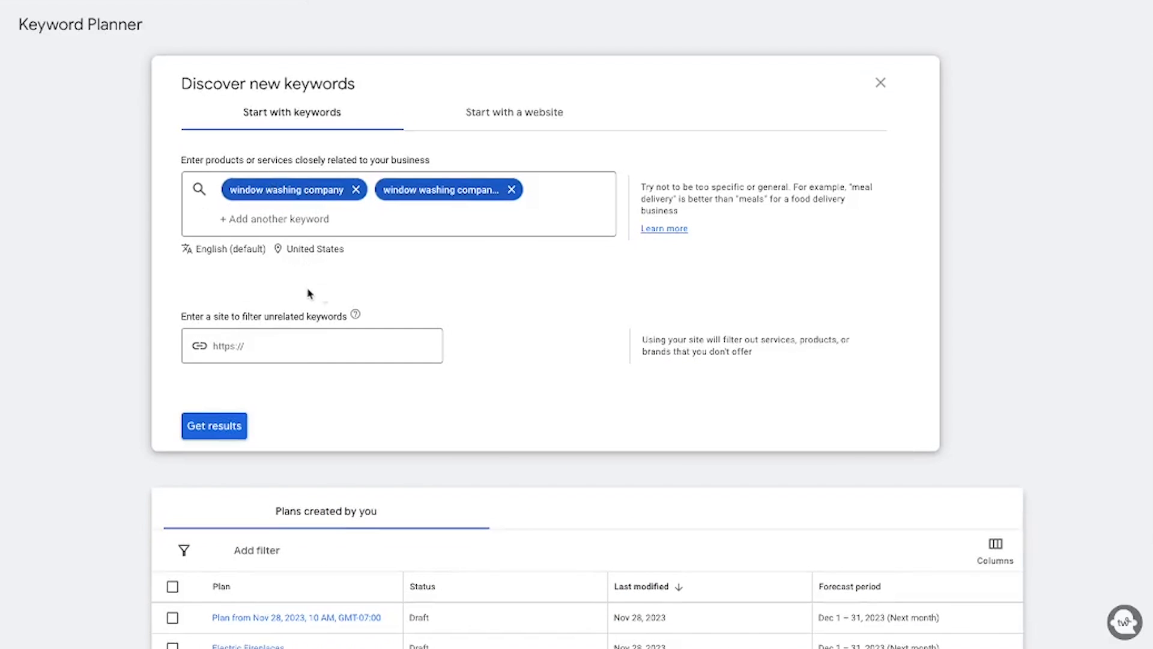
{"action": "scroll", "coordinate": [340, 355], "scroll_direction": "down", "scroll_amount": 1}
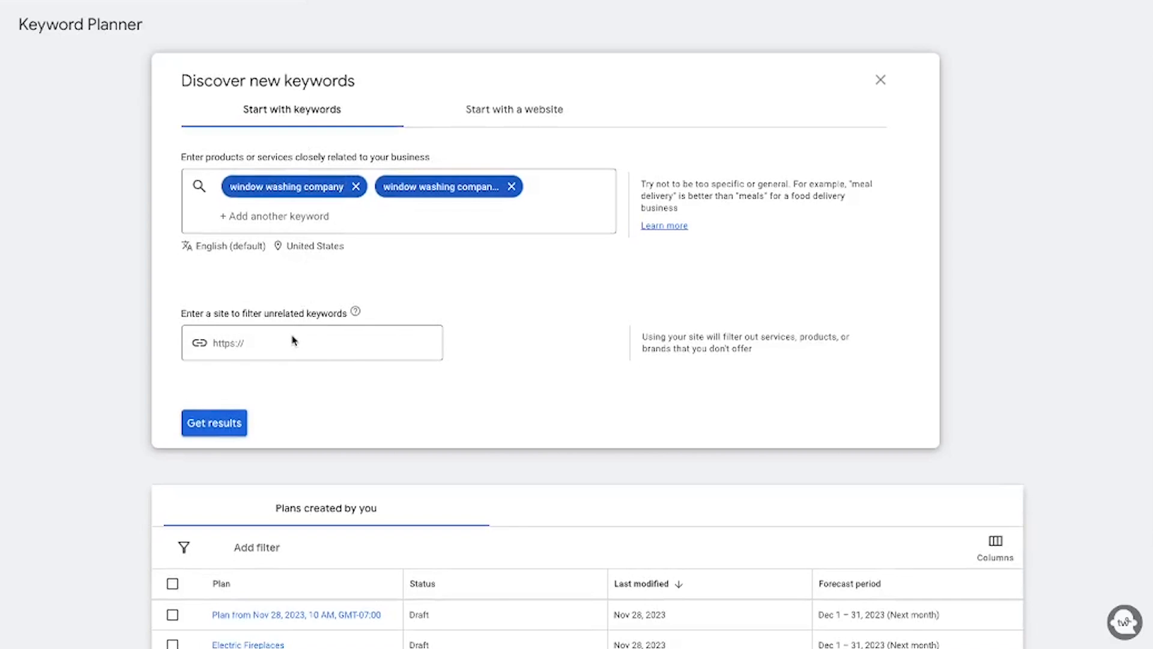
{"action": "left_click", "coordinate": [248, 343]}
{"action": "left_click", "coordinate": [263, 343]}
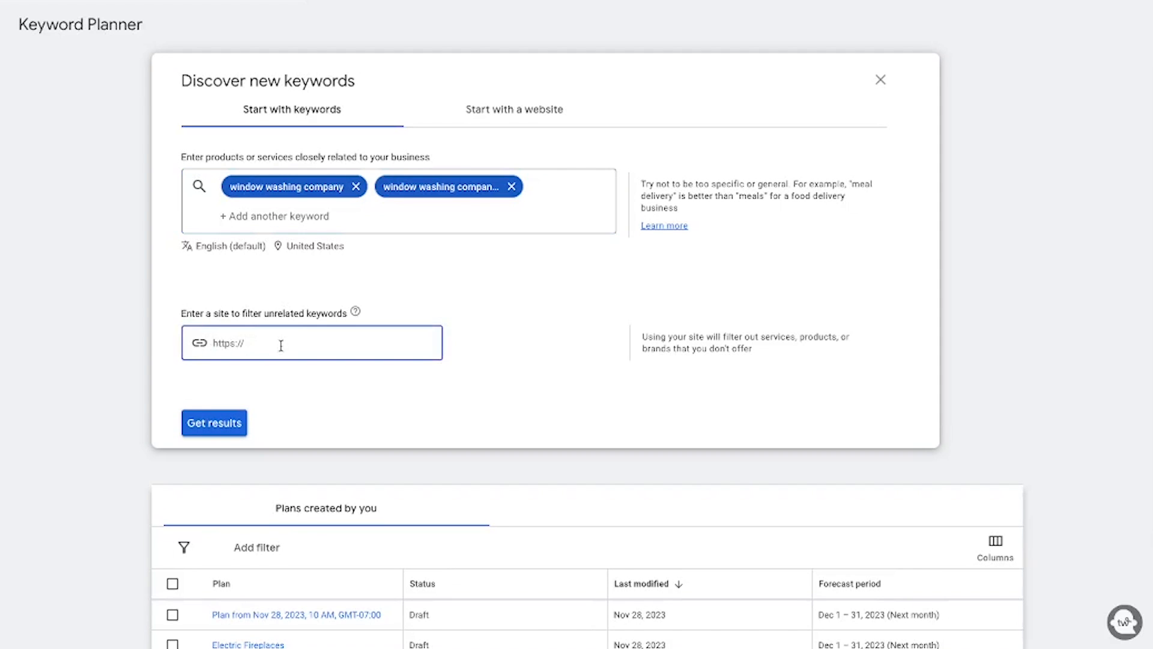
{"action": "scroll", "coordinate": [340, 324], "scroll_direction": "up", "scroll_amount": 1}
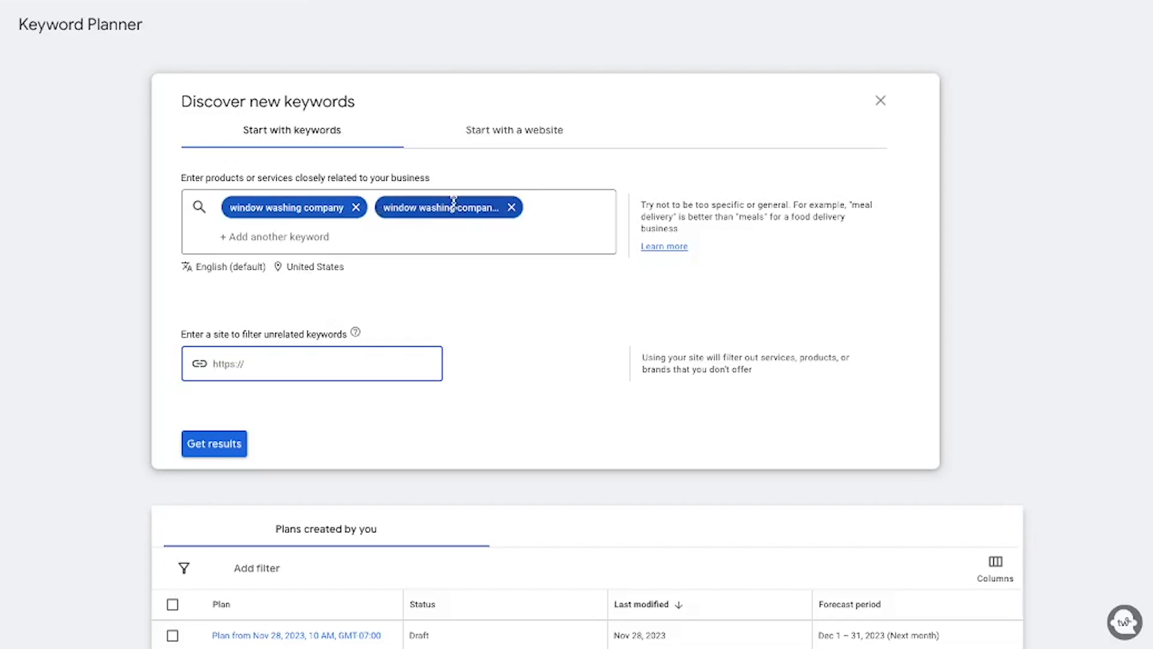
{"action": "left_click", "coordinate": [243, 443]}
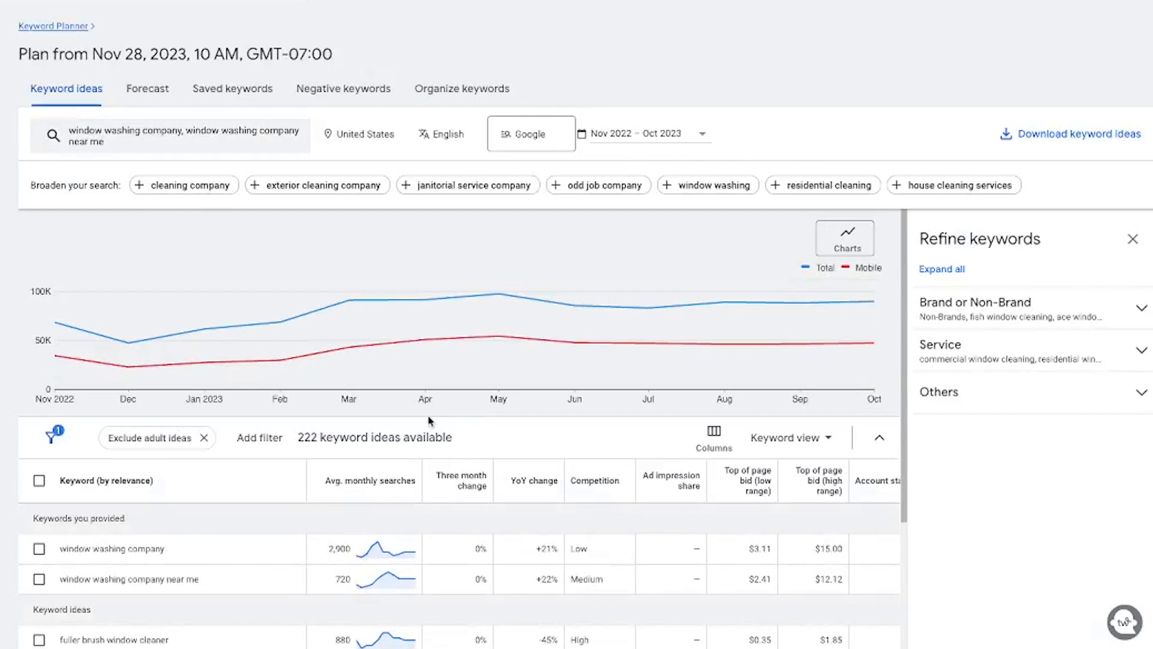
Review the keyword ideas list, and look through the plan's Forecast, Saved keywords, Negative keywords and Organize keywords pages
{"action": "scroll", "coordinate": [396, 397], "scroll_direction": "down", "scroll_amount": 4}
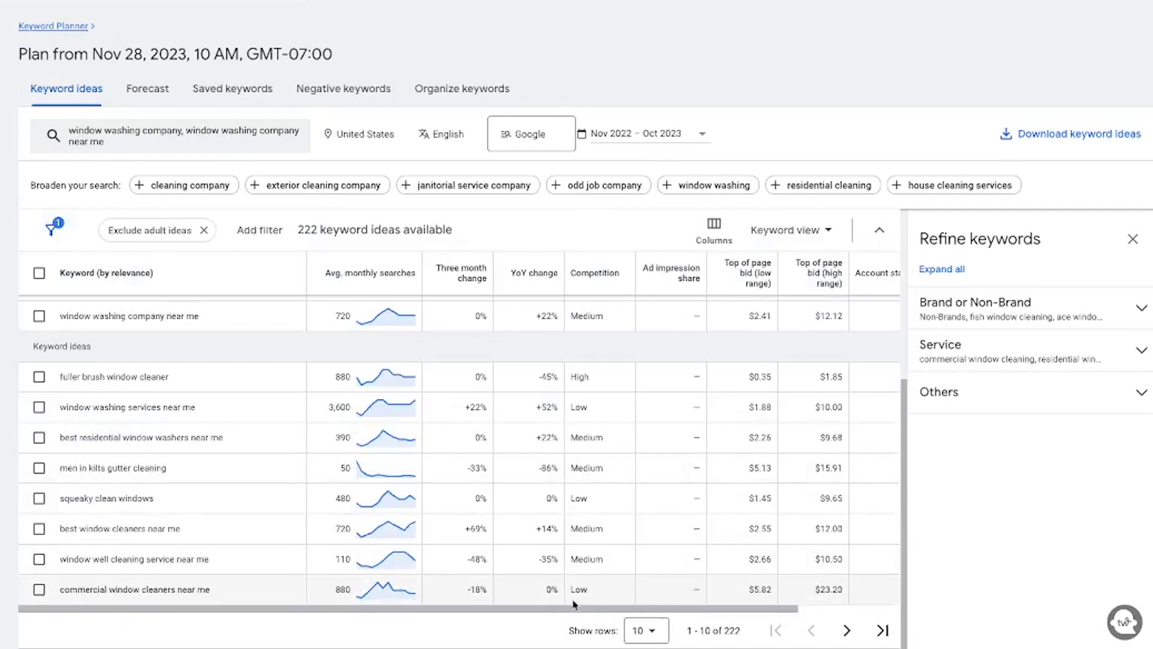
{"action": "left_click_drag", "start_coordinate": [687, 629], "coordinate": [757, 633]}
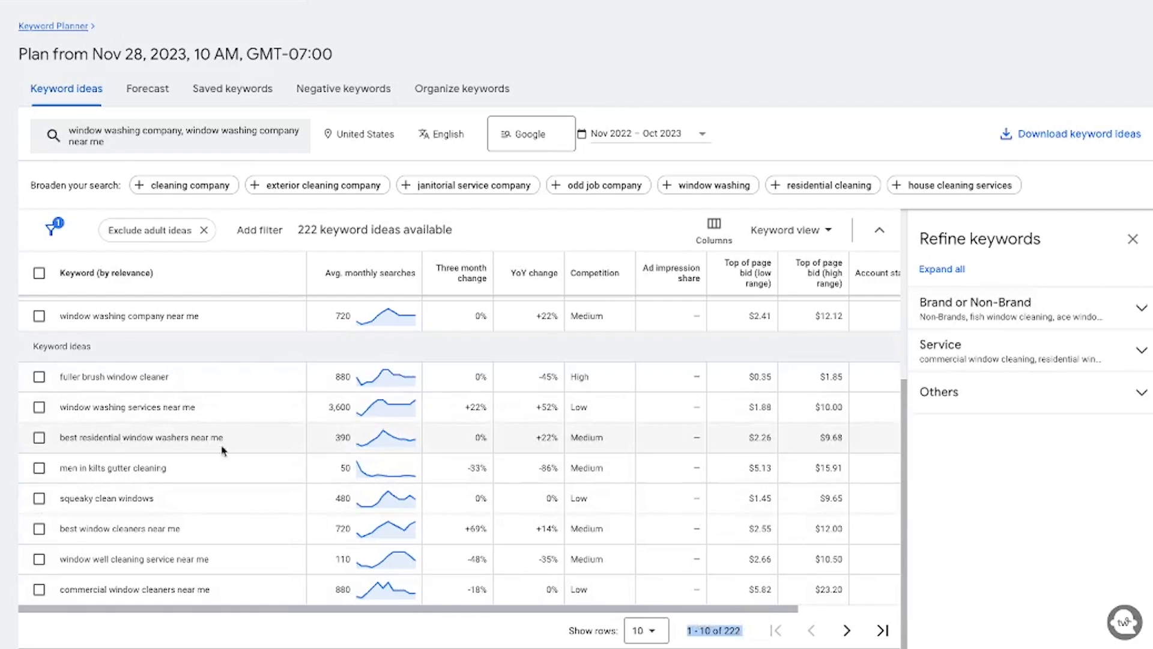
{"action": "scroll", "coordinate": [198, 414], "scroll_direction": "up", "scroll_amount": 3}
{"action": "scroll", "coordinate": [195, 408], "scroll_direction": "up", "scroll_amount": 1}
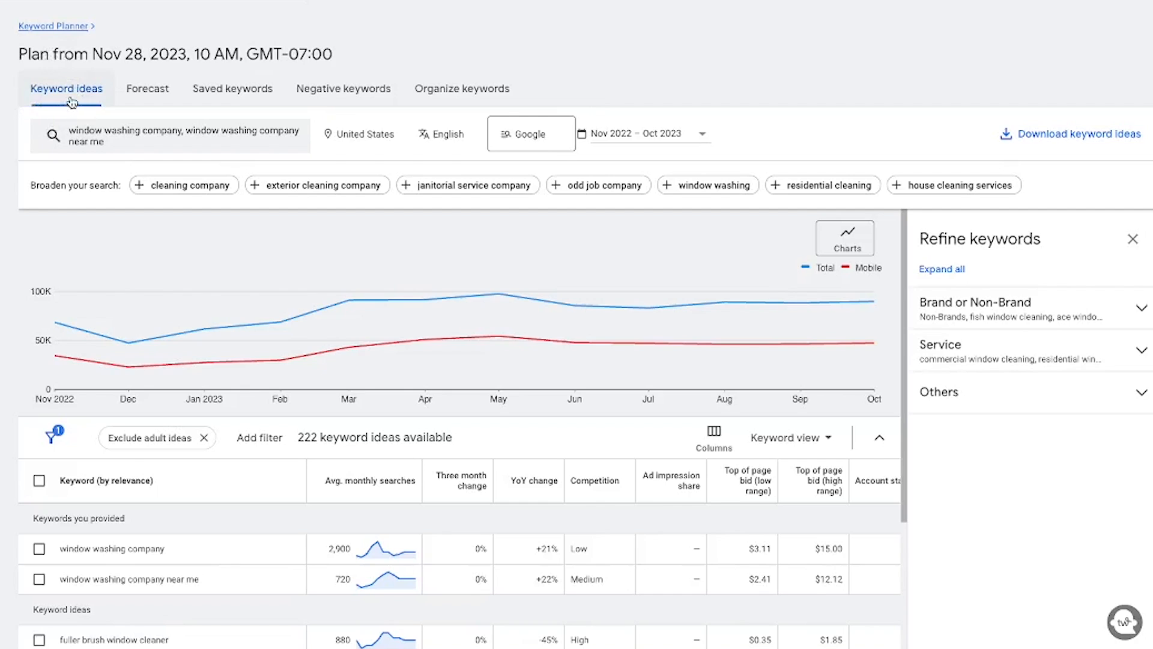
{"action": "left_click", "coordinate": [160, 97]}
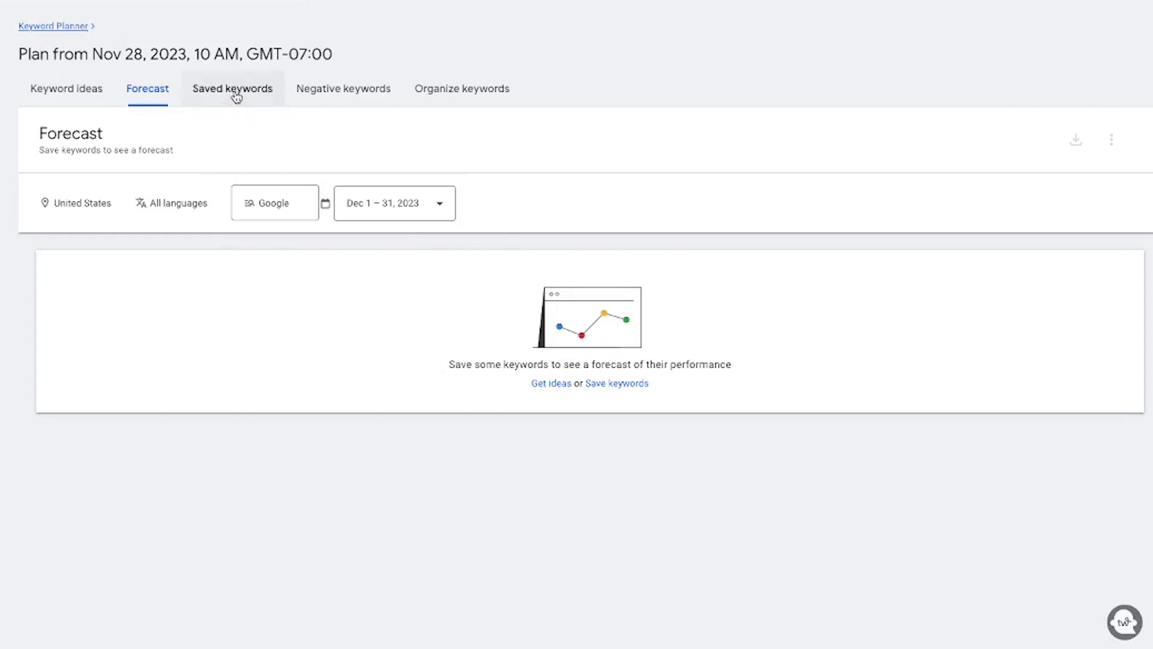
{"action": "left_click", "coordinate": [254, 96]}
{"action": "left_click", "coordinate": [327, 96]}
{"action": "left_click", "coordinate": [447, 97]}
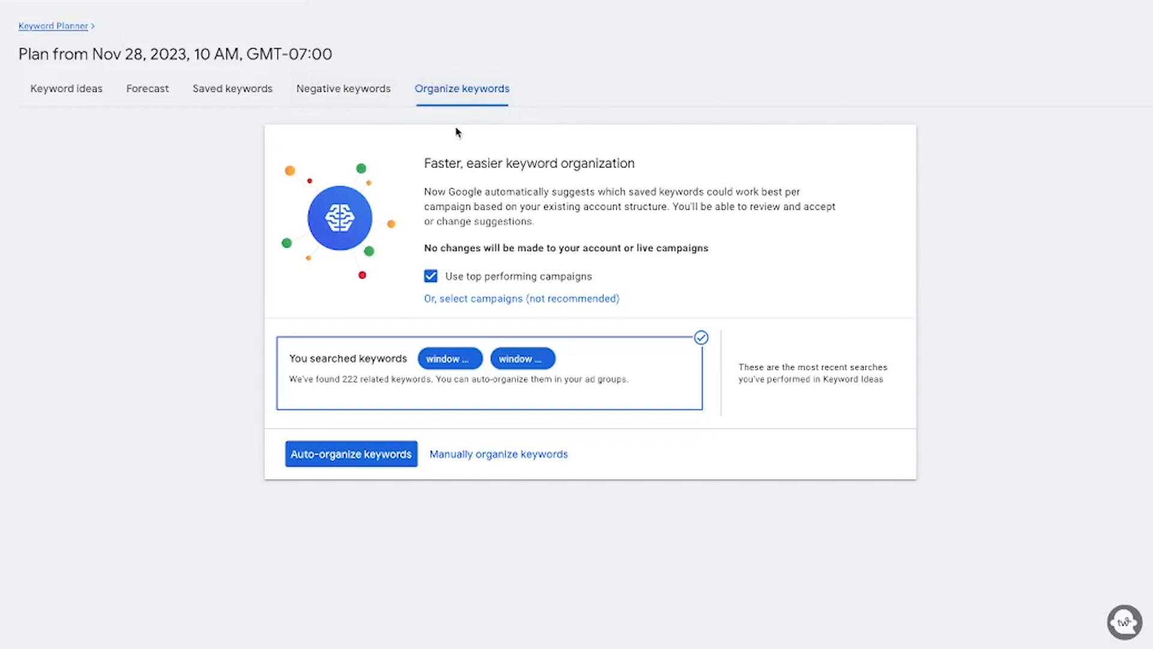
{"action": "left_click", "coordinate": [69, 92]}
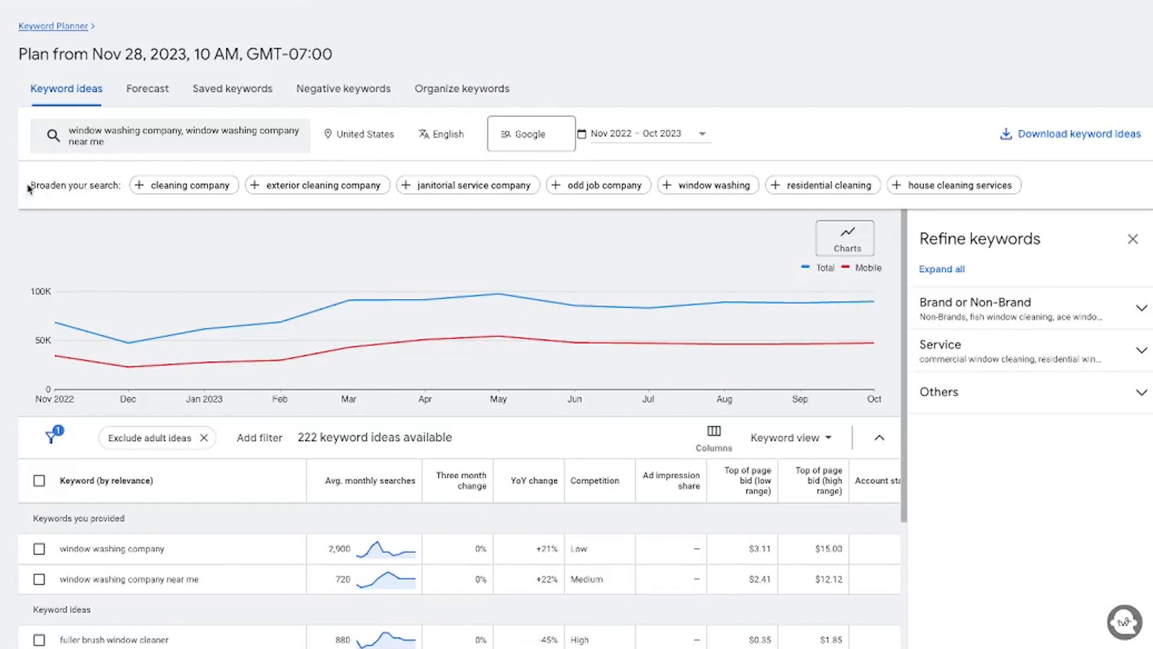
Broaden the keyword search by adding the suggested term "residential cleaning"
{"action": "left_click_drag", "start_coordinate": [28, 188], "coordinate": [120, 189]}
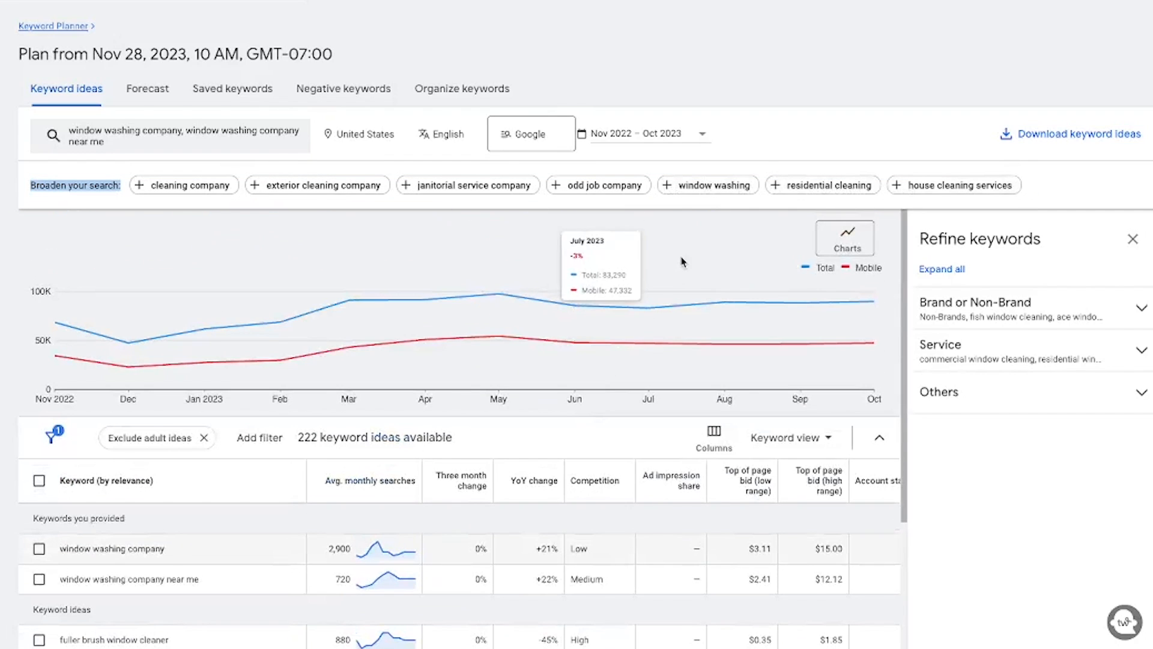
{"action": "left_click", "coordinate": [779, 190]}
{"action": "left_click", "coordinate": [77, 410]}
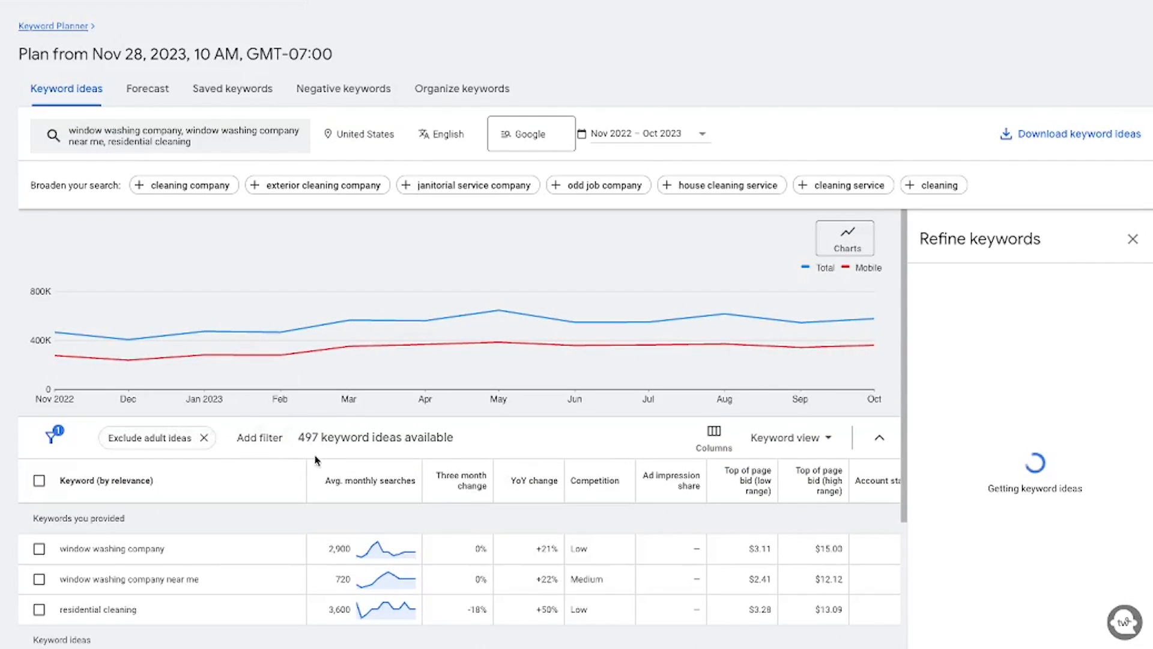
{"action": "scroll", "coordinate": [318, 461], "scroll_direction": "down", "scroll_amount": 1}
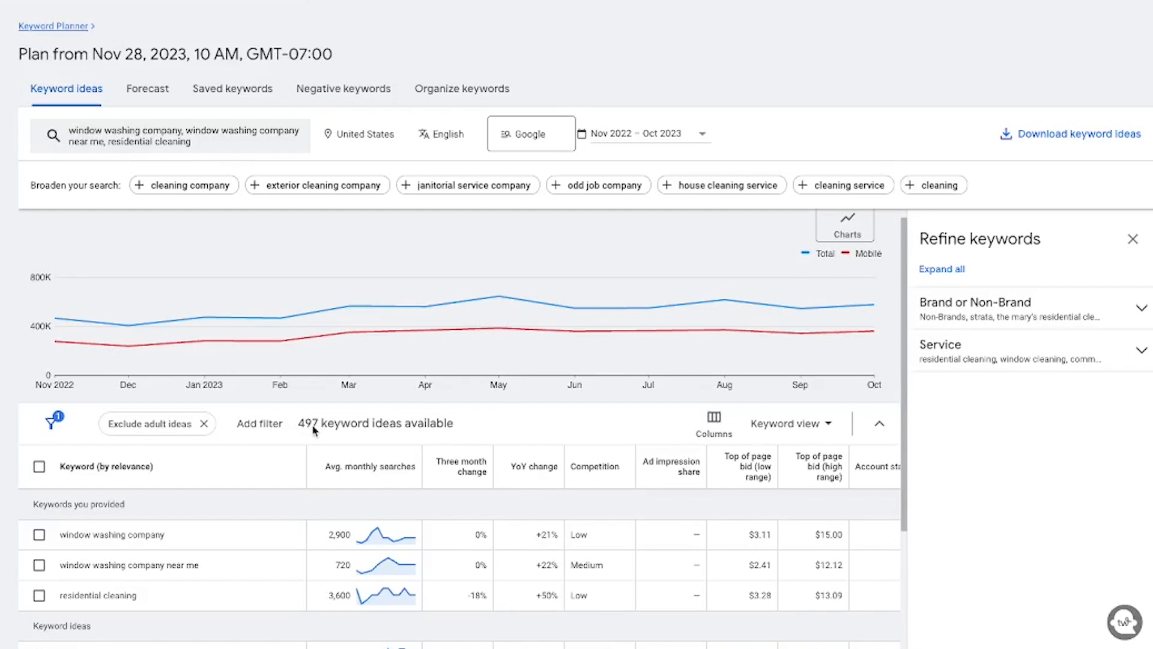
Remove "residential cleaning" from the search keywords and get the results again
{"action": "left_click", "coordinate": [211, 145]}
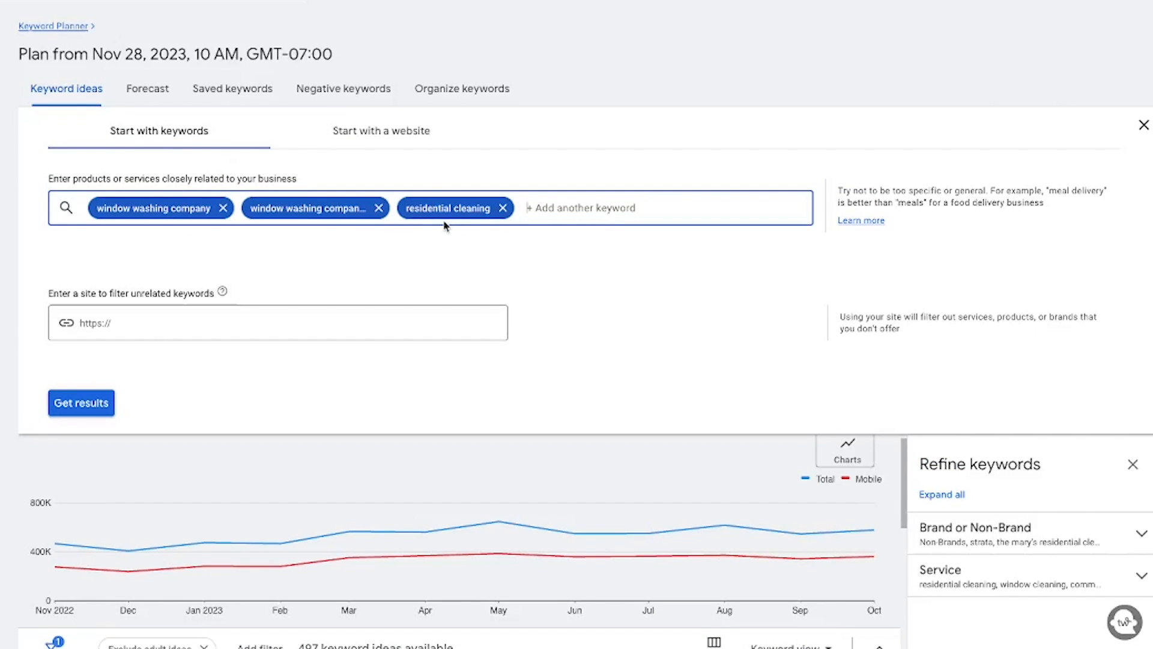
{"action": "left_click", "coordinate": [502, 208]}
{"action": "left_click", "coordinate": [108, 401]}
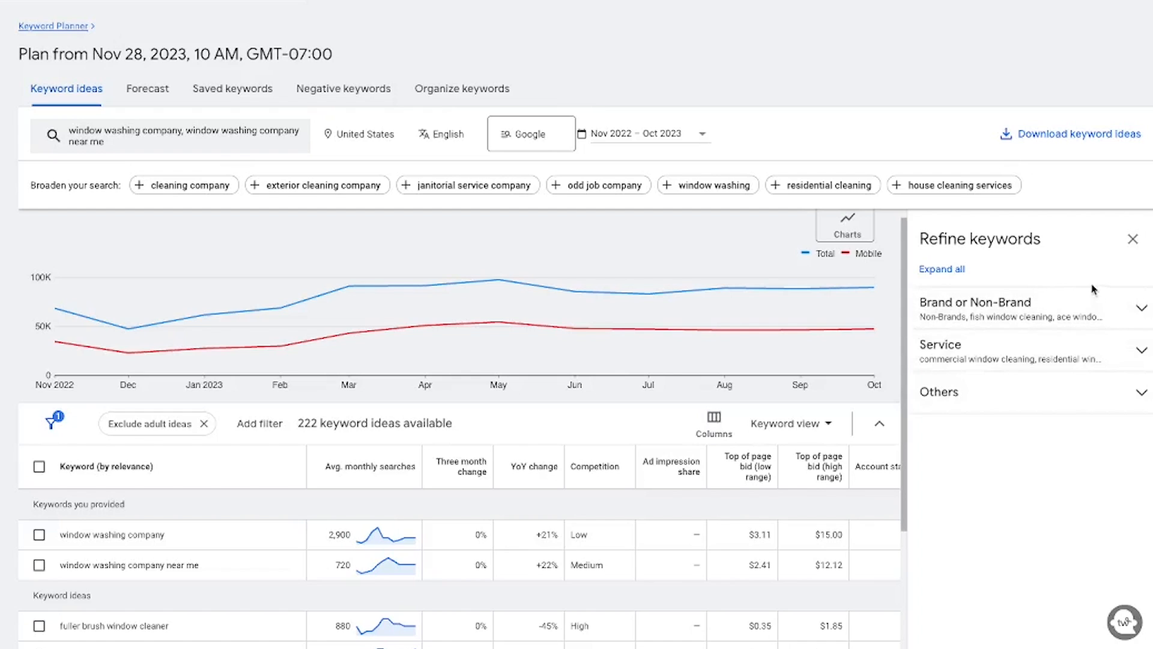
Look over the keyword ideas and the search volume chart, and close and reopen the Refine keywords options
{"action": "scroll", "coordinate": [471, 314], "scroll_direction": "down", "scroll_amount": 4}
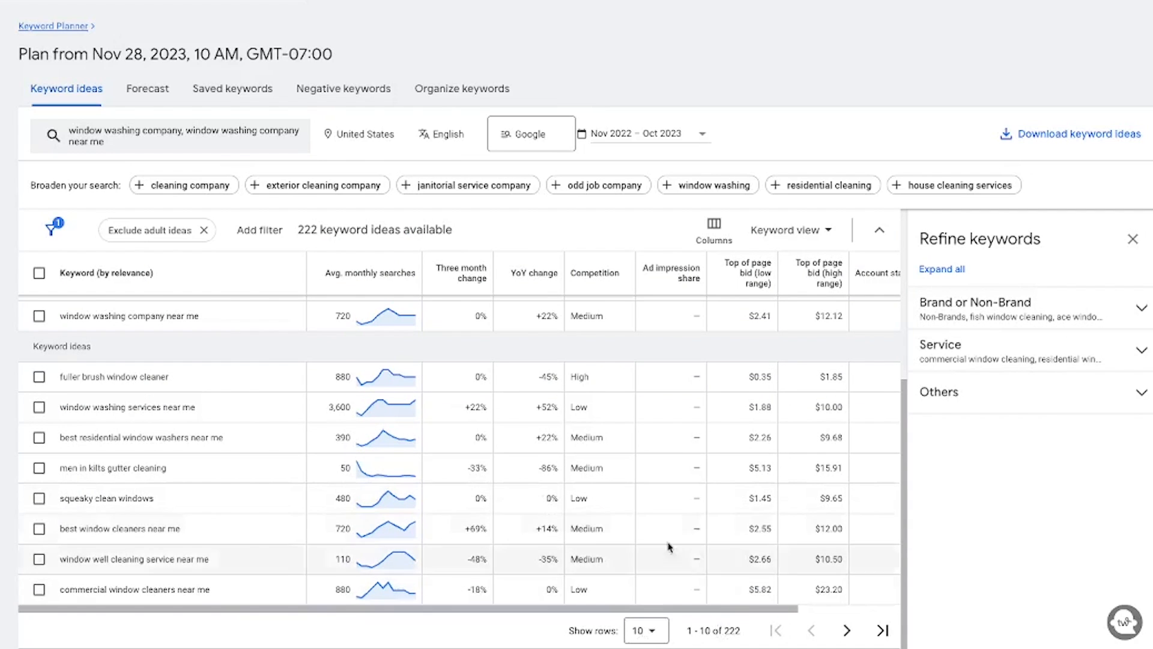
{"action": "scroll", "coordinate": [648, 522], "scroll_direction": "up", "scroll_amount": 4}
{"action": "scroll", "coordinate": [541, 503], "scroll_direction": "down", "scroll_amount": 3}
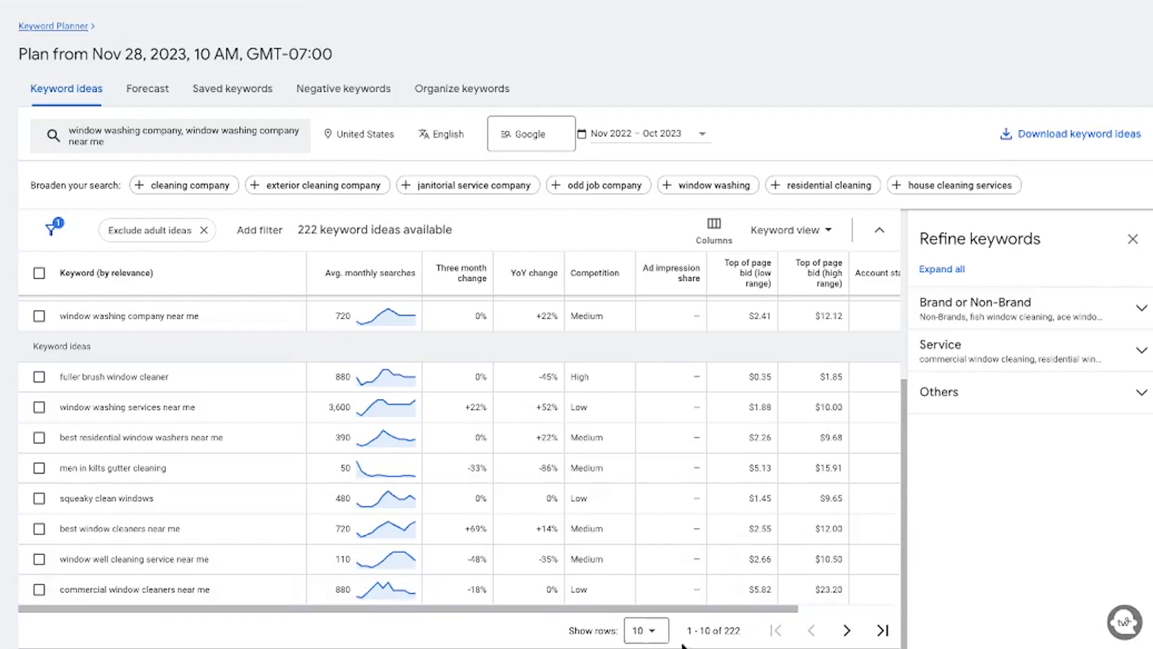
{"action": "scroll", "coordinate": [694, 553], "scroll_direction": "up", "scroll_amount": 4}
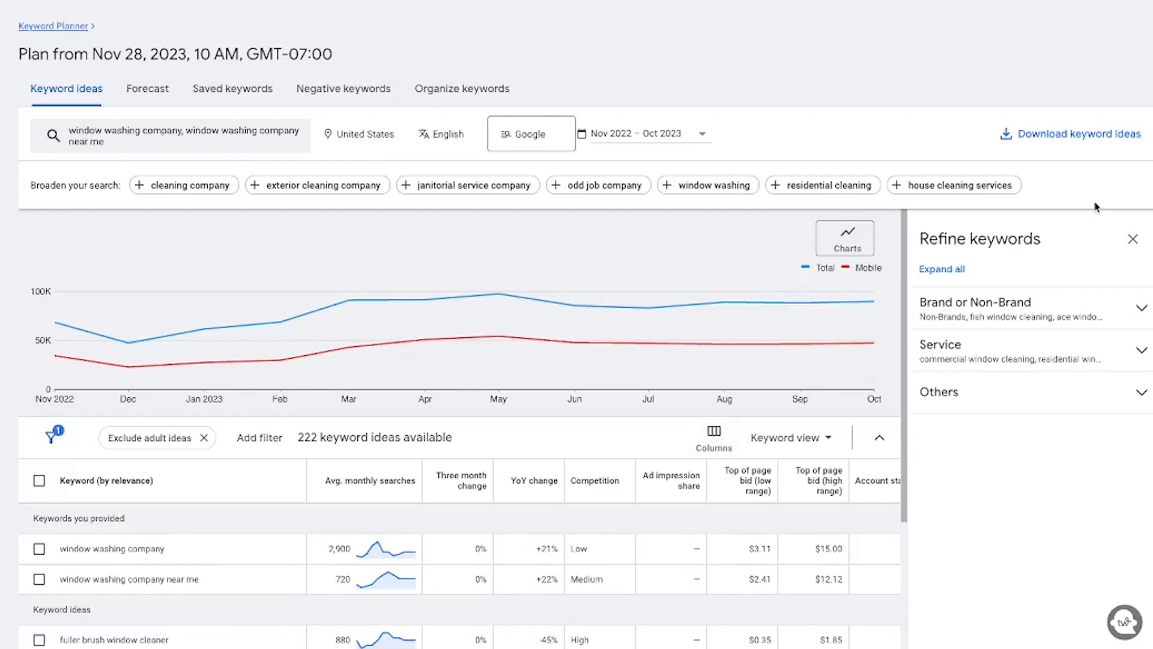
{"action": "scroll", "coordinate": [661, 541], "scroll_direction": "down", "scroll_amount": 4}
{"action": "scroll", "coordinate": [648, 559], "scroll_direction": "up", "scroll_amount": 4}
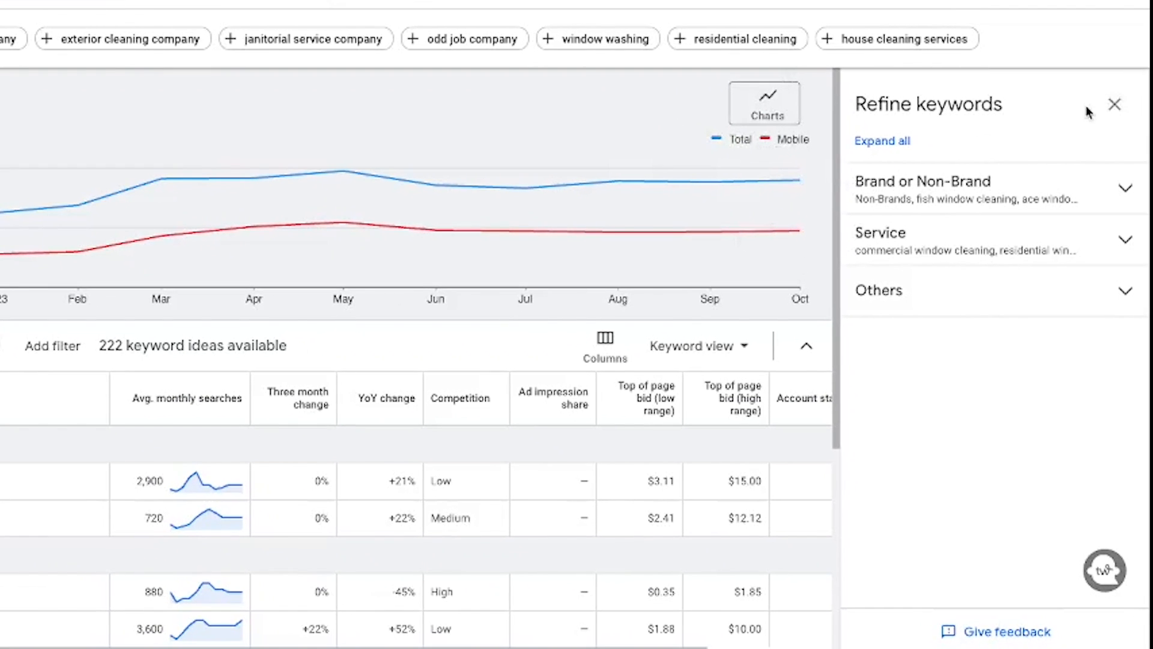
{"action": "left_click", "coordinate": [1133, 239]}
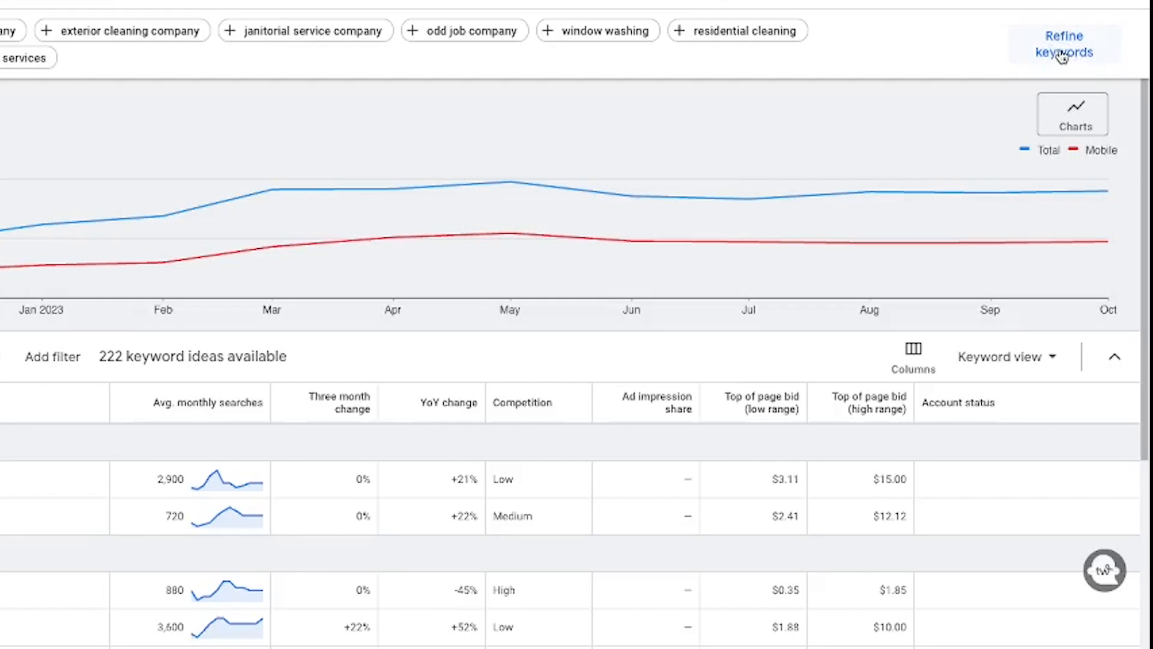
{"action": "left_click", "coordinate": [1063, 53]}
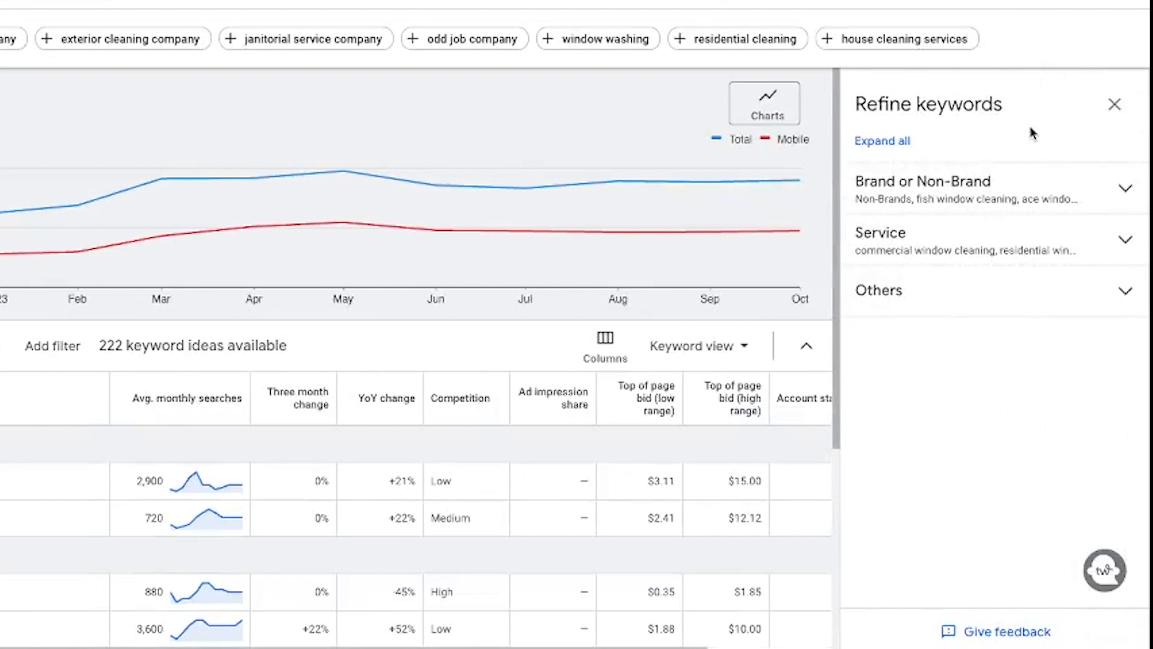
Under Brand or Non-Brand, exclude the companies "fish window cleaning", "ace window cleaning" and "sunshine window cleaning" from the keyword ideas
{"action": "left_click", "coordinate": [1029, 192]}
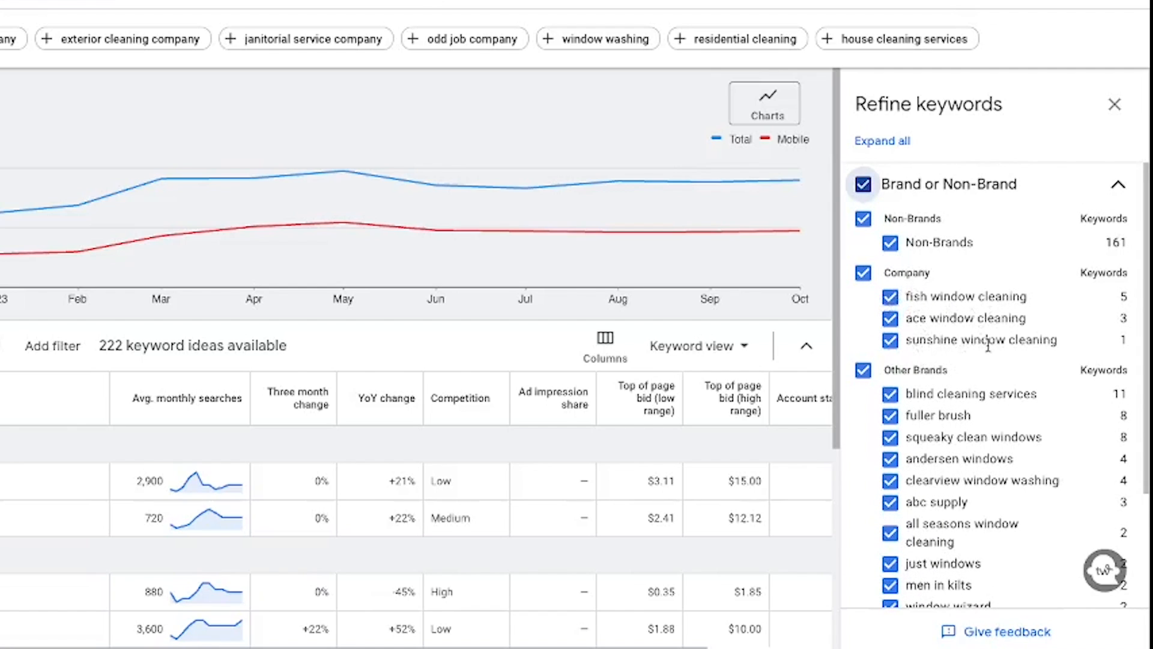
{"action": "left_click", "coordinate": [890, 296]}
{"action": "left_click", "coordinate": [891, 318]}
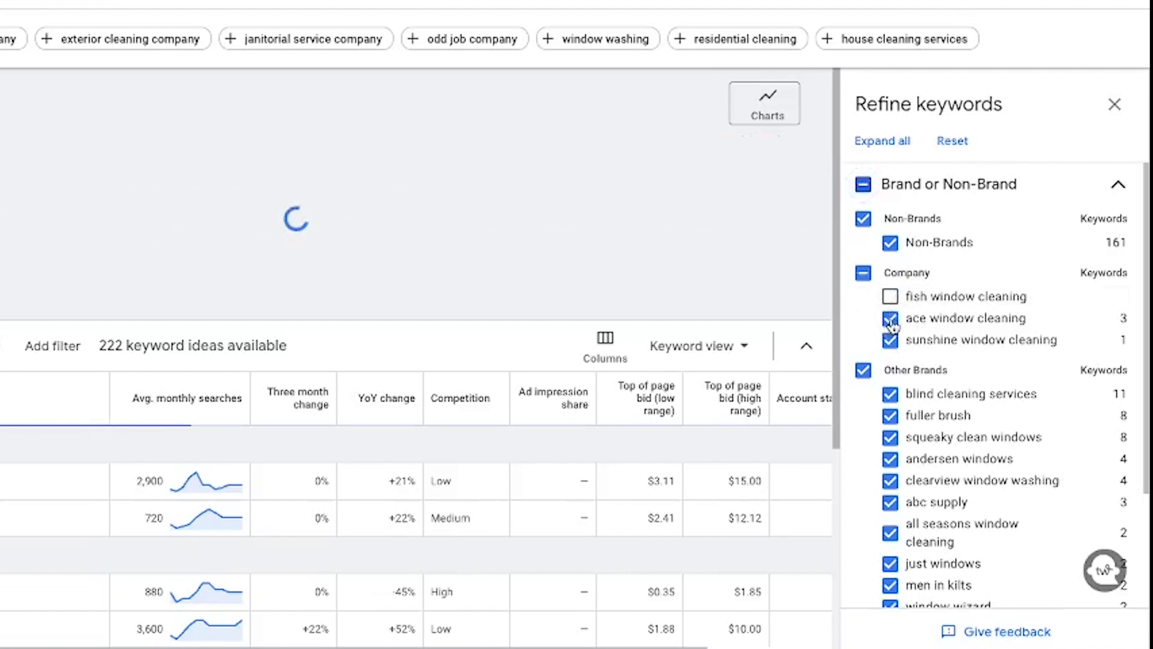
{"action": "left_click", "coordinate": [890, 340]}
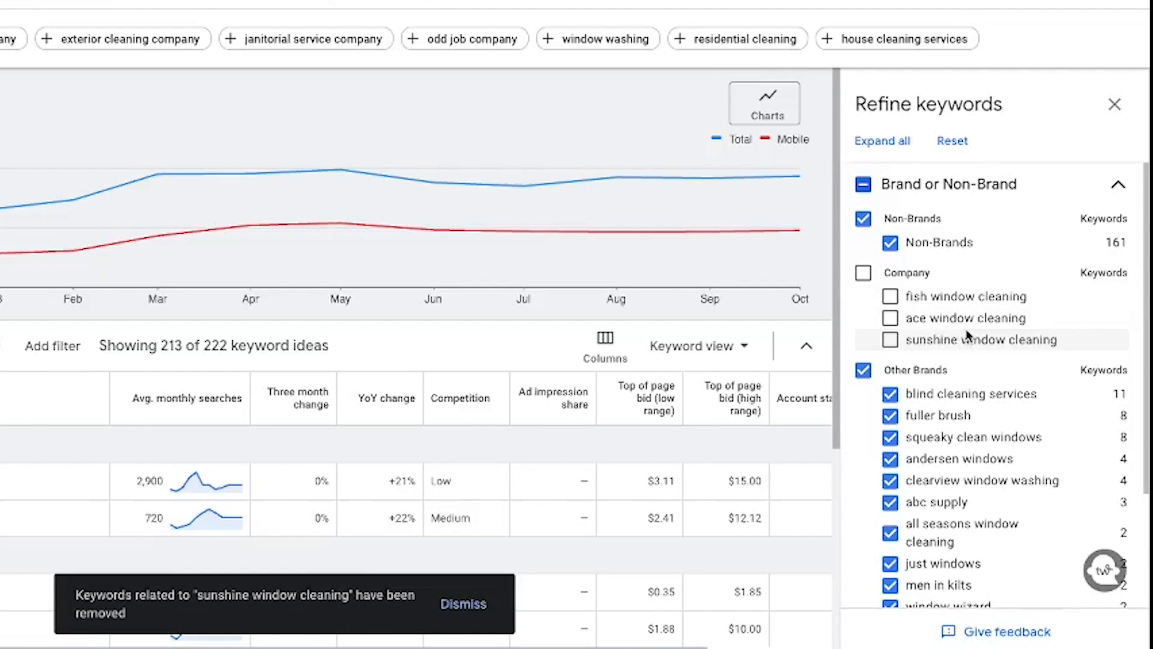
Exclude "men in kilts" and "abc supply" under Other Brands from the keyword ideas
{"action": "scroll", "coordinate": [967, 334], "scroll_direction": "down", "scroll_amount": 2}
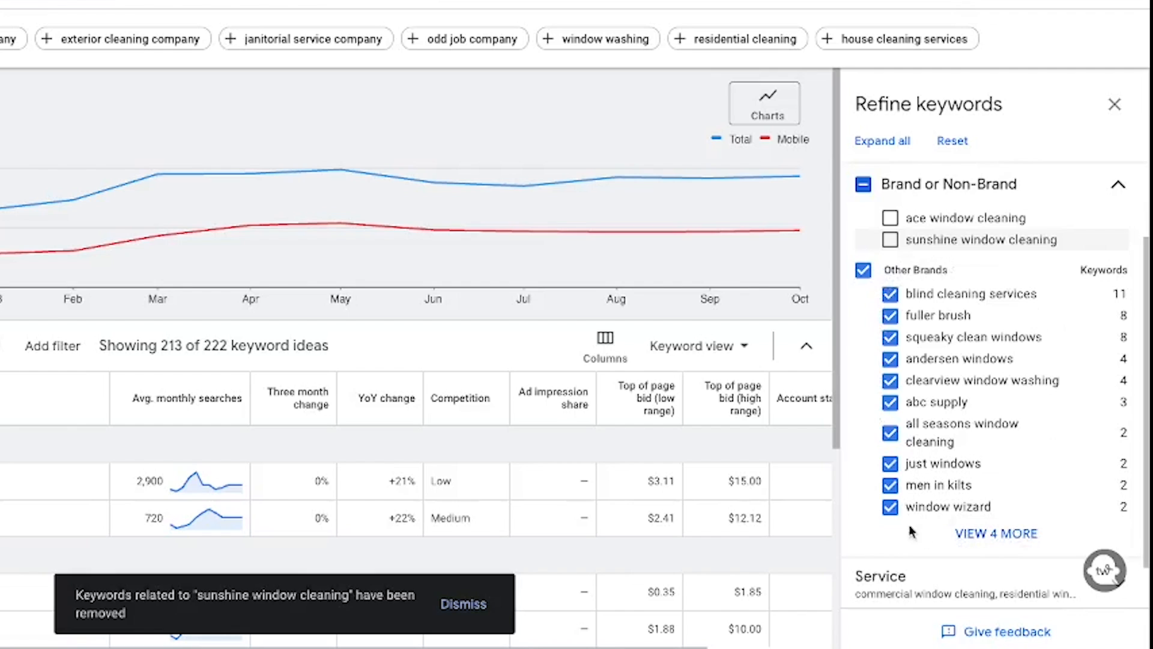
{"action": "scroll", "coordinate": [990, 492], "scroll_direction": "down", "scroll_amount": 1}
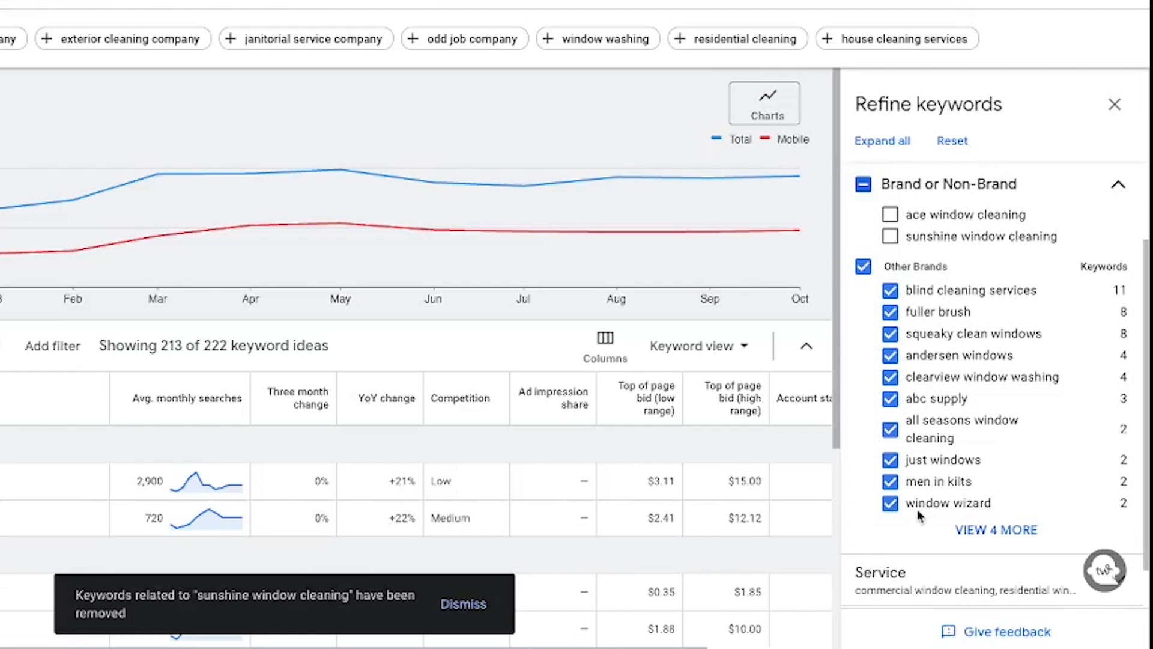
{"action": "left_click", "coordinate": [891, 482]}
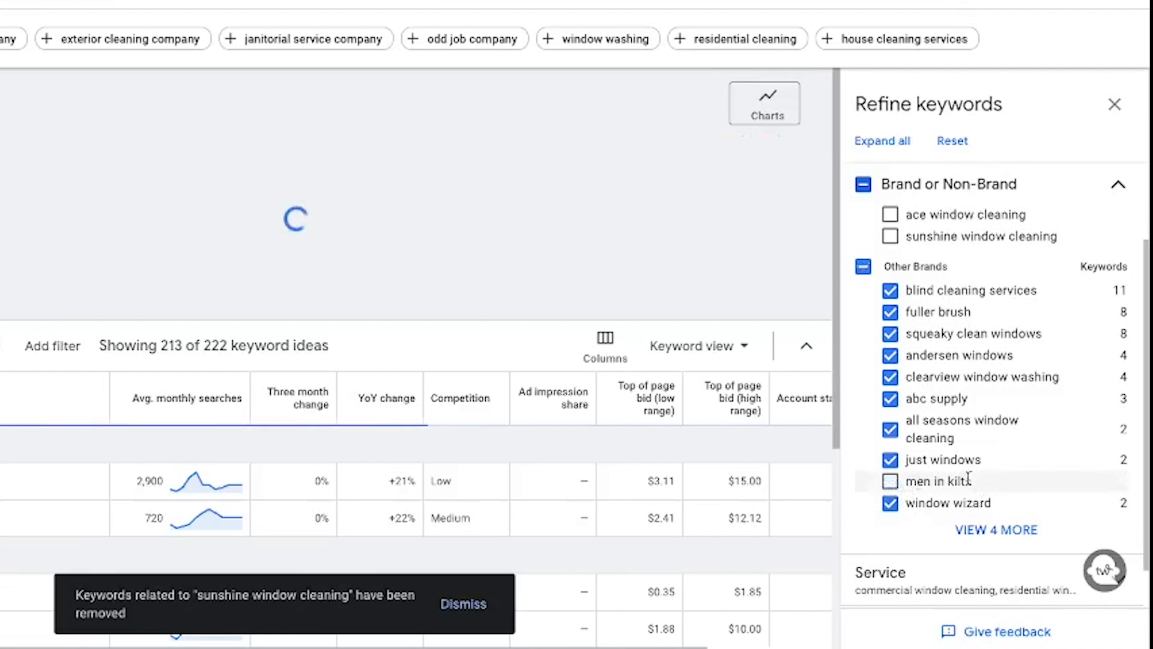
{"action": "scroll", "coordinate": [942, 463], "scroll_direction": "up", "scroll_amount": 1}
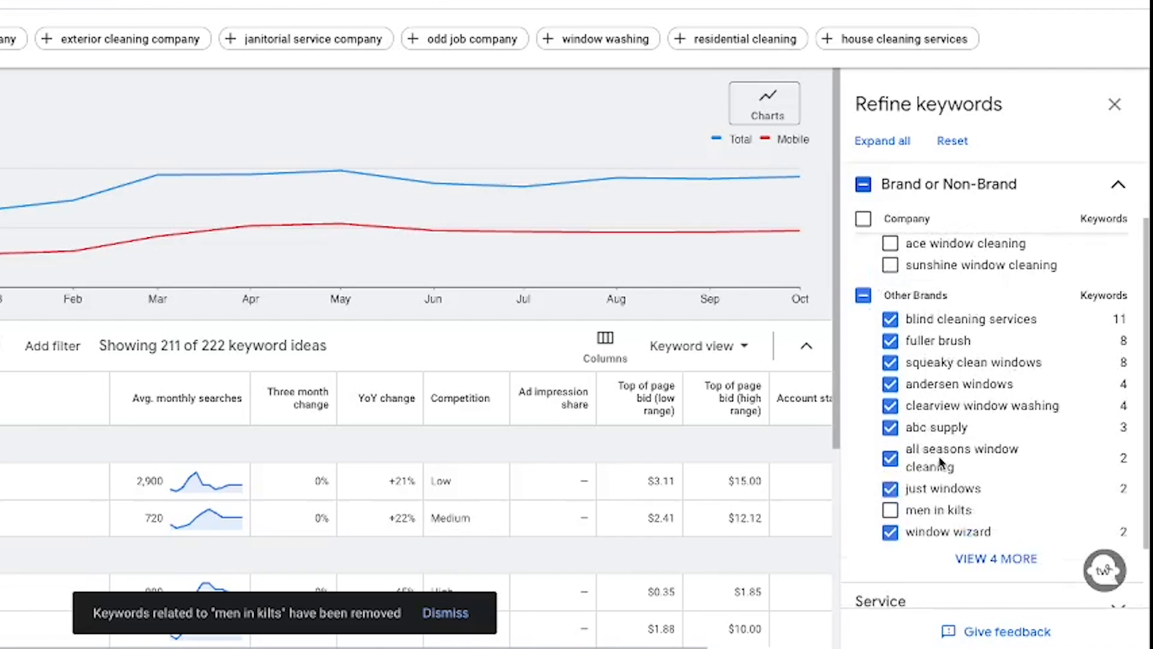
{"action": "left_click", "coordinate": [890, 428]}
{"action": "scroll", "coordinate": [964, 430], "scroll_direction": "up", "scroll_amount": 1}
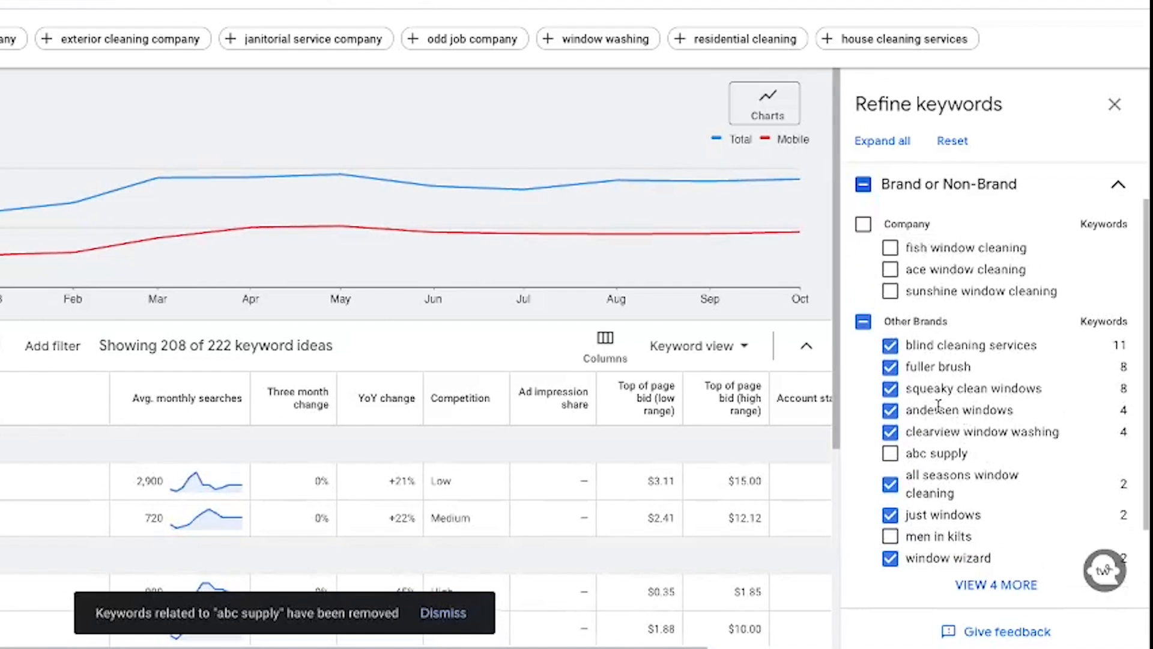
Exclude the "residential window cleaning" service from the keyword ideas and check the filtered list
{"action": "scroll", "coordinate": [936, 360], "scroll_direction": "down", "scroll_amount": 3}
{"action": "scroll", "coordinate": [945, 393], "scroll_direction": "up", "scroll_amount": 5}
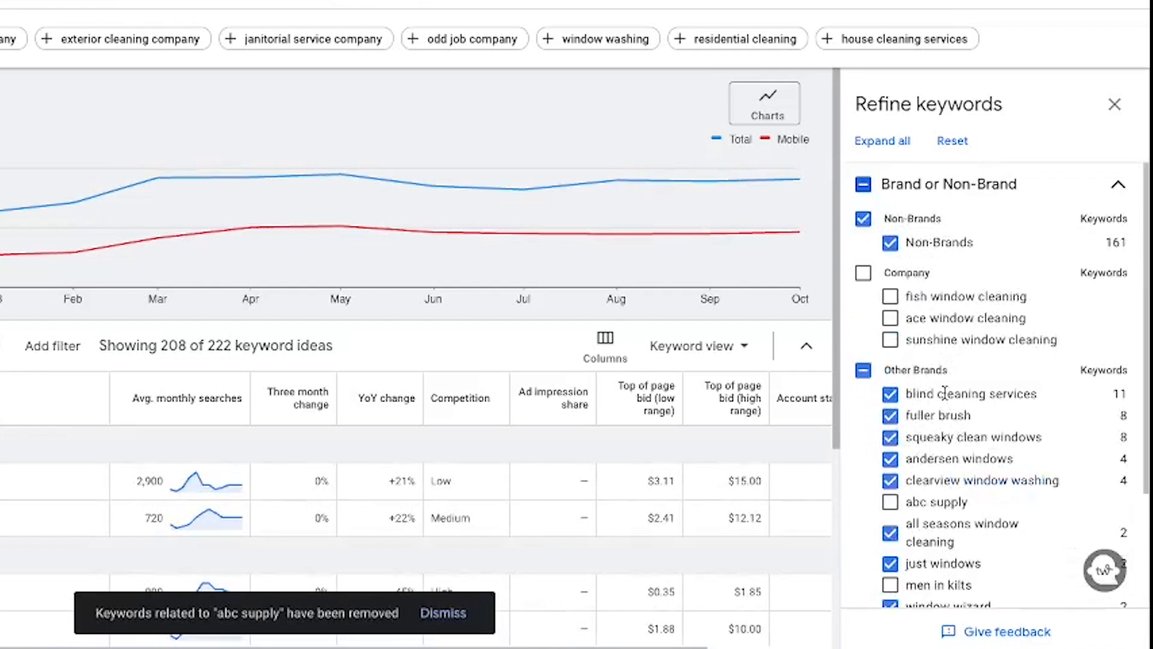
{"action": "scroll", "coordinate": [964, 414], "scroll_direction": "down", "scroll_amount": 2}
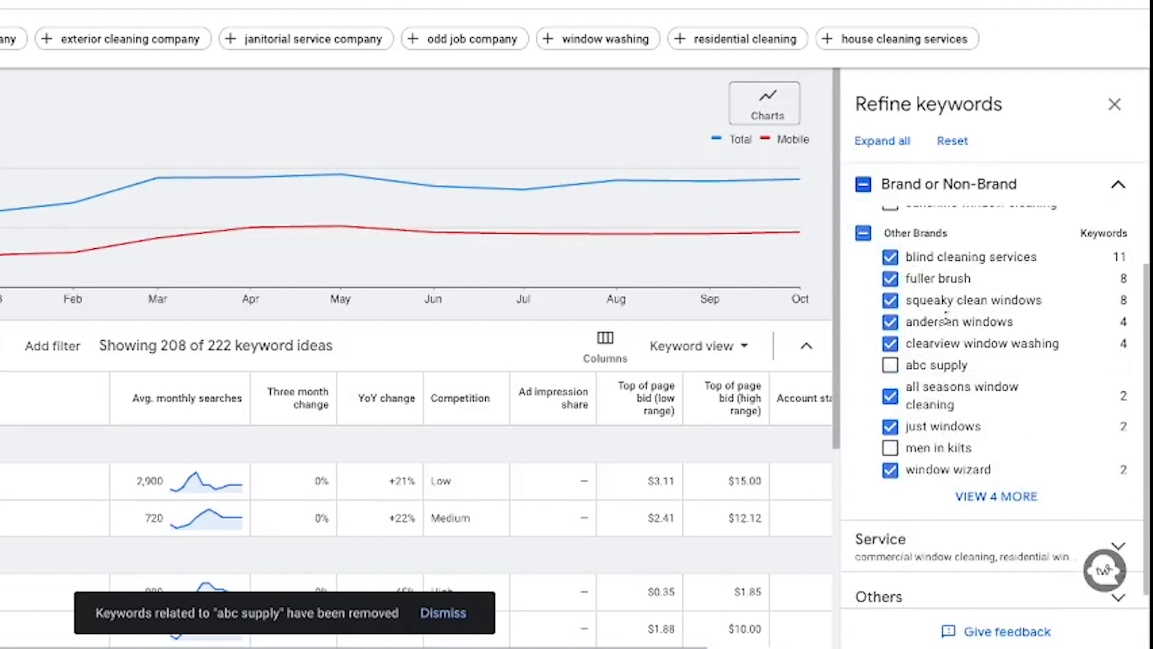
{"action": "scroll", "coordinate": [1003, 475], "scroll_direction": "down", "scroll_amount": 3}
{"action": "left_click", "coordinate": [1047, 528]}
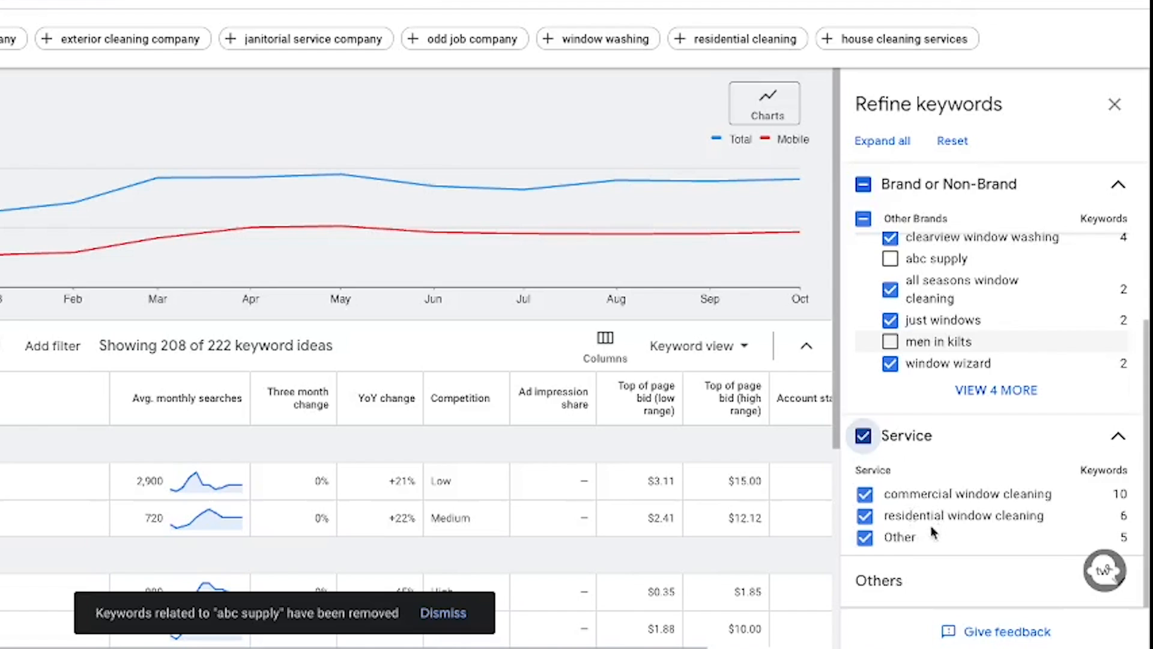
{"action": "left_click", "coordinate": [865, 517]}
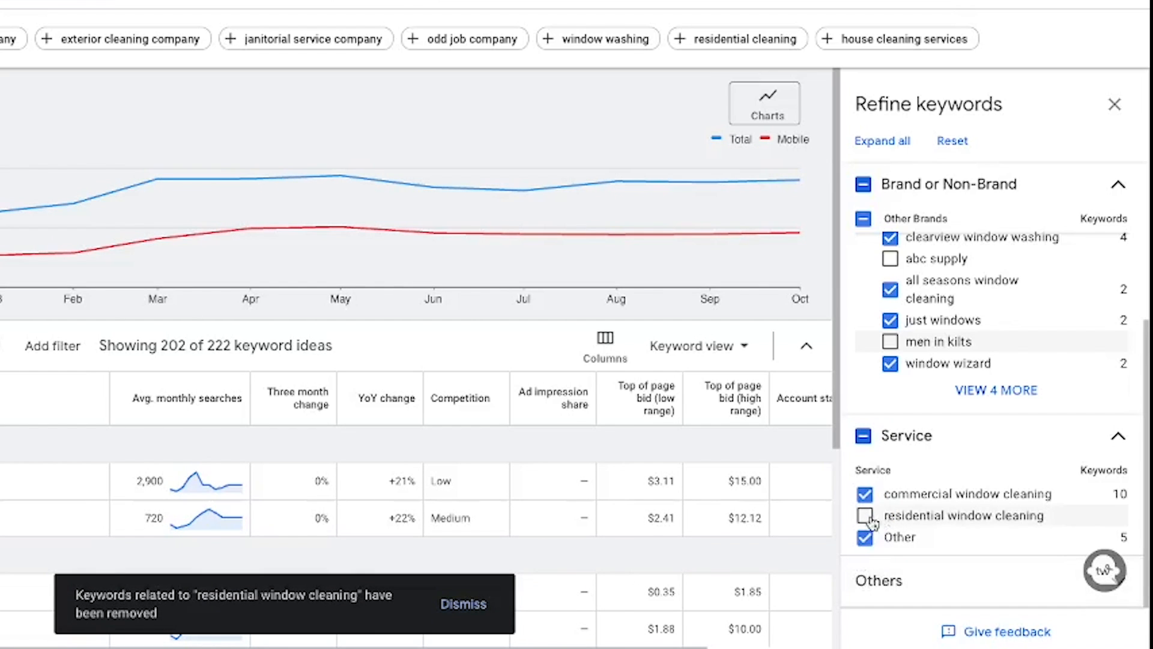
{"action": "scroll", "coordinate": [443, 427], "scroll_direction": "down", "scroll_amount": 4}
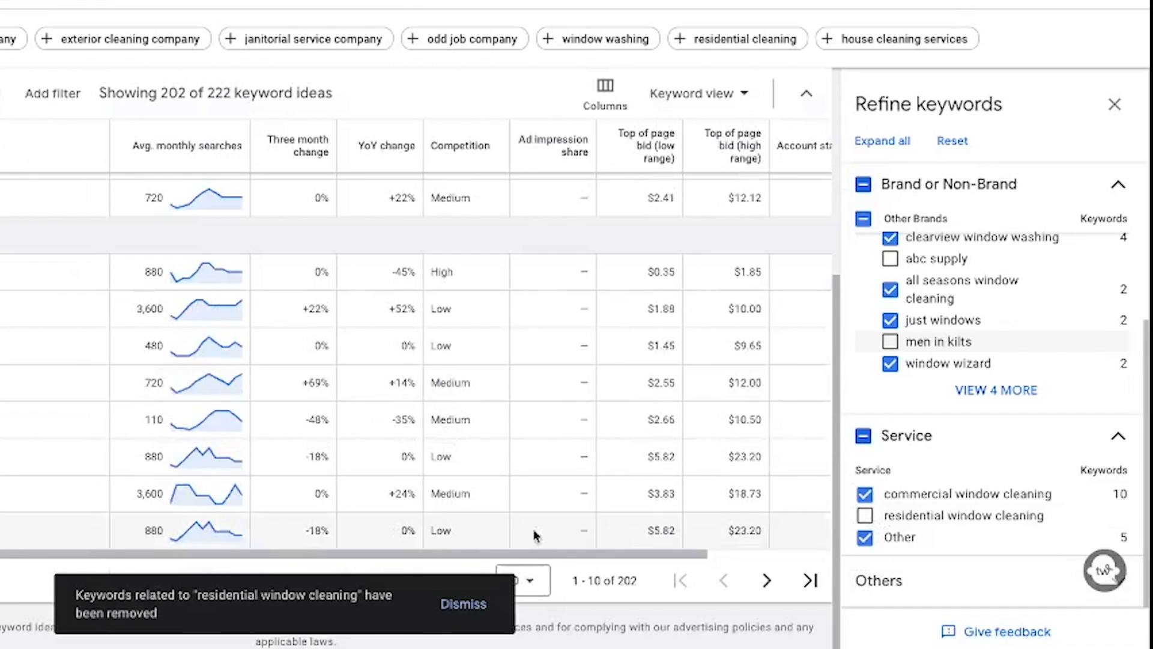
{"action": "scroll", "coordinate": [700, 541], "scroll_direction": "up", "scroll_amount": 1}
Include "residential window cleaning" again, exclude "commercial window cleaning" to check the list, and include it again as well
{"action": "left_click", "coordinate": [865, 516]}
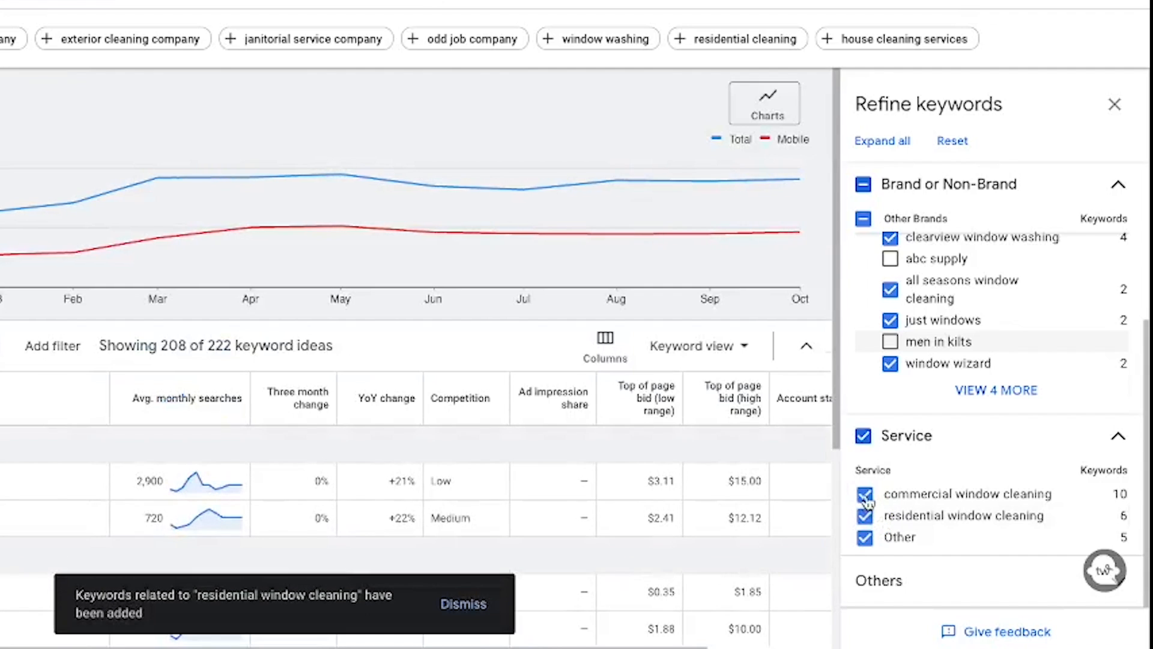
{"action": "left_click", "coordinate": [865, 494]}
{"action": "scroll", "coordinate": [577, 471], "scroll_direction": "down", "scroll_amount": 5}
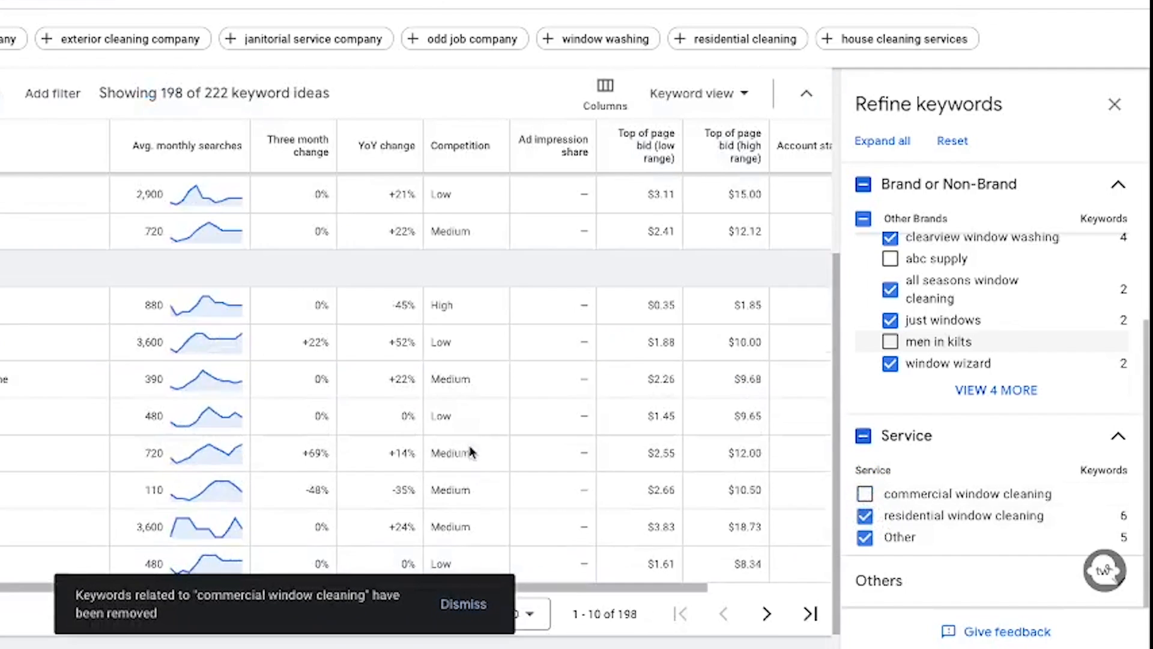
{"action": "scroll", "coordinate": [141, 154], "scroll_direction": "up", "scroll_amount": 4}
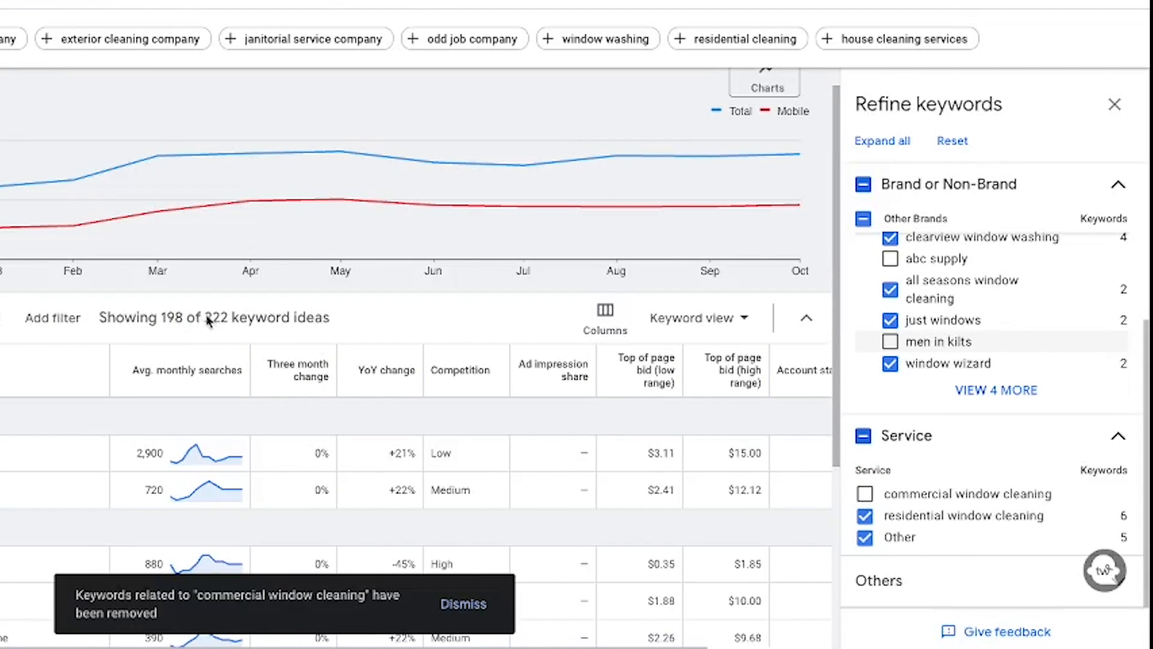
{"action": "left_click", "coordinate": [865, 494]}
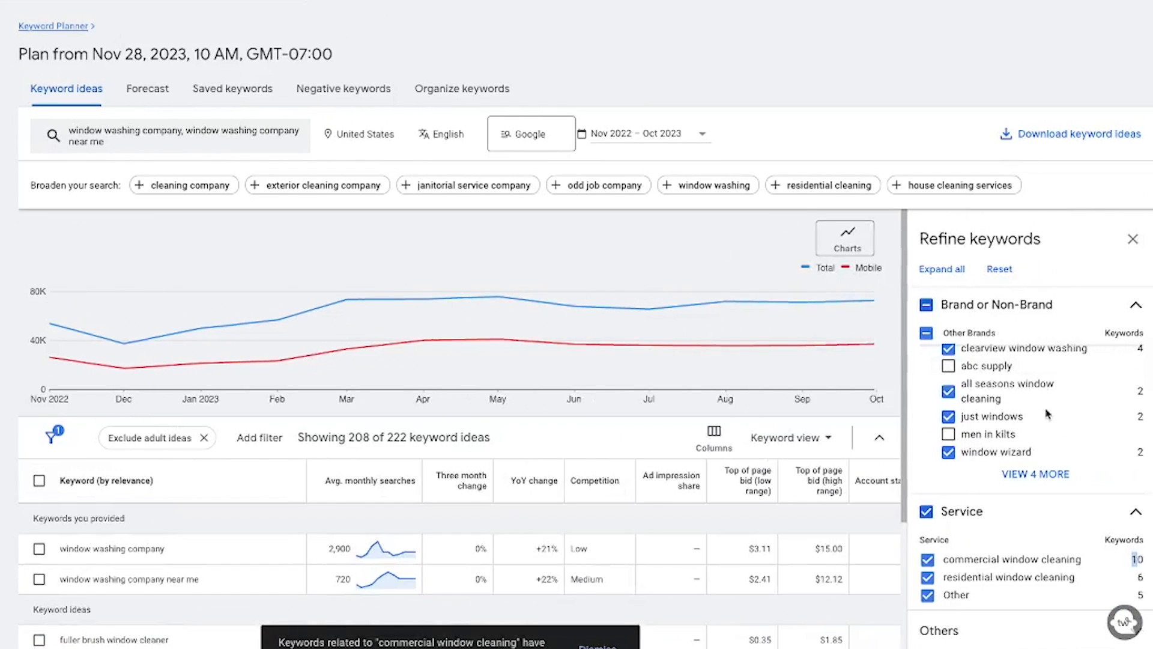
Close the keyword refinements and examine the chart of total and mobile searches month by month
{"action": "left_click", "coordinate": [1133, 238]}
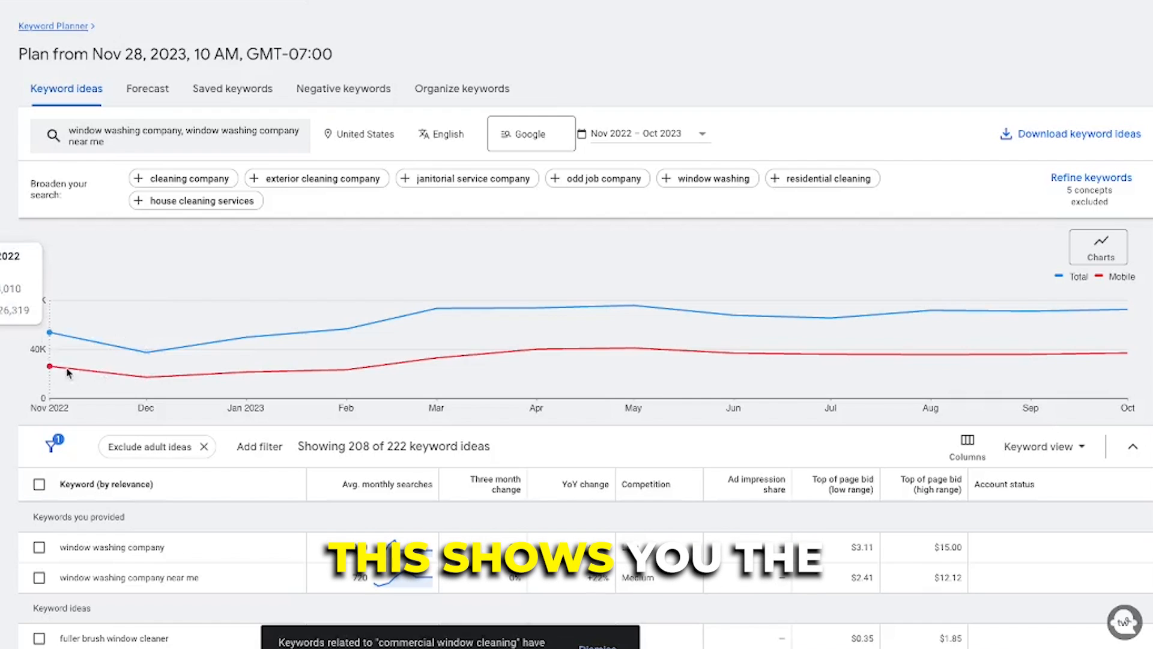
{"action": "scroll", "coordinate": [265, 355], "scroll_direction": "down", "scroll_amount": 3}
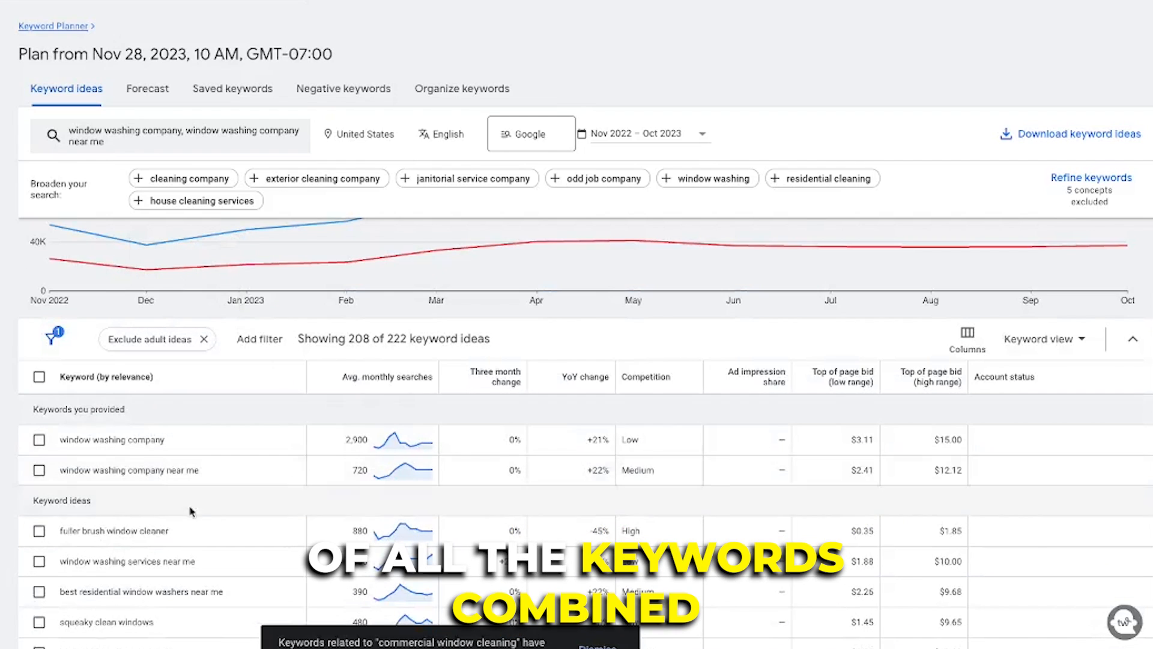
{"action": "scroll", "coordinate": [322, 442], "scroll_direction": "up", "scroll_amount": 3}
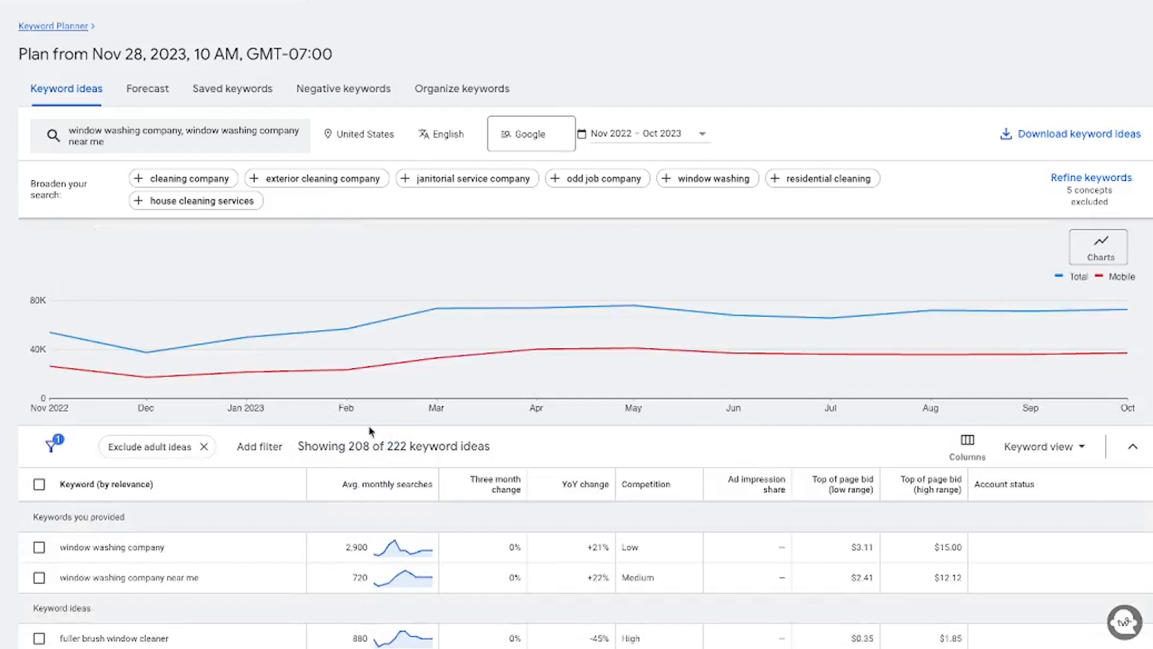
{"action": "mouse_move", "coordinate": [69, 365]}
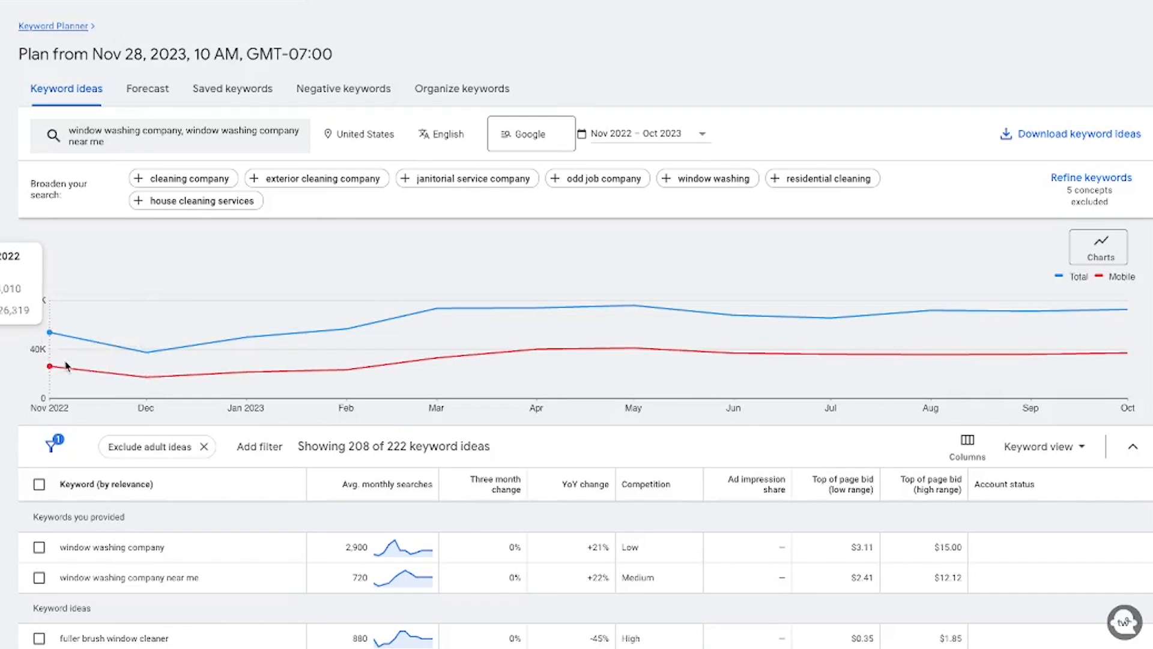
{"action": "mouse_move", "coordinate": [346, 363]}
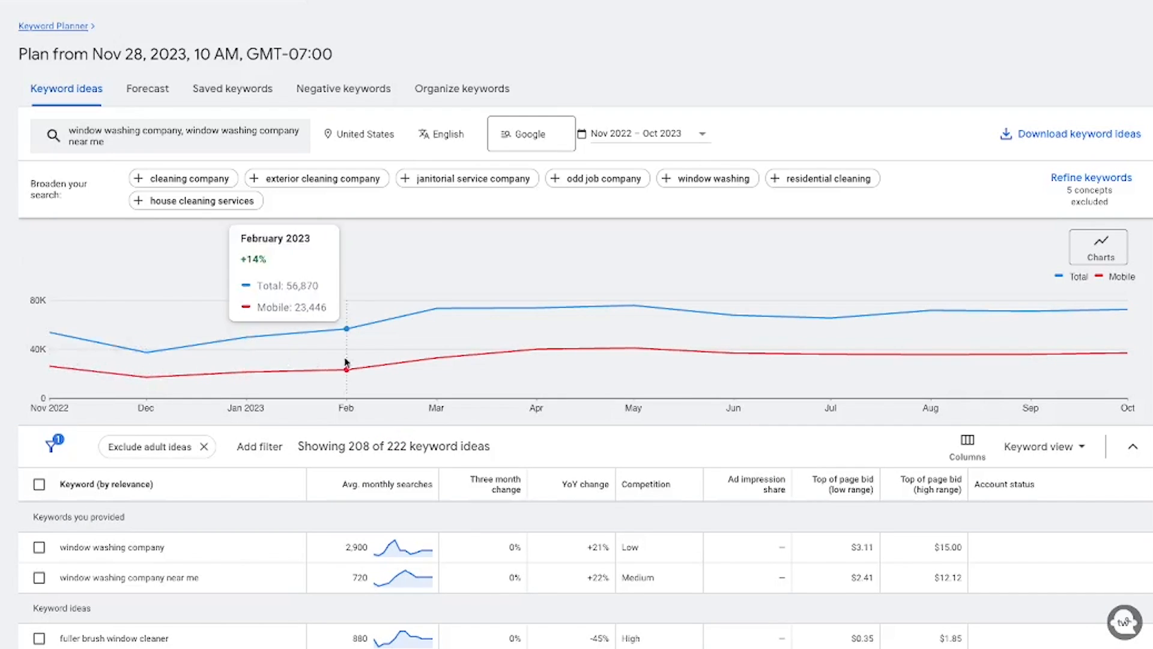
{"action": "mouse_move", "coordinate": [727, 362]}
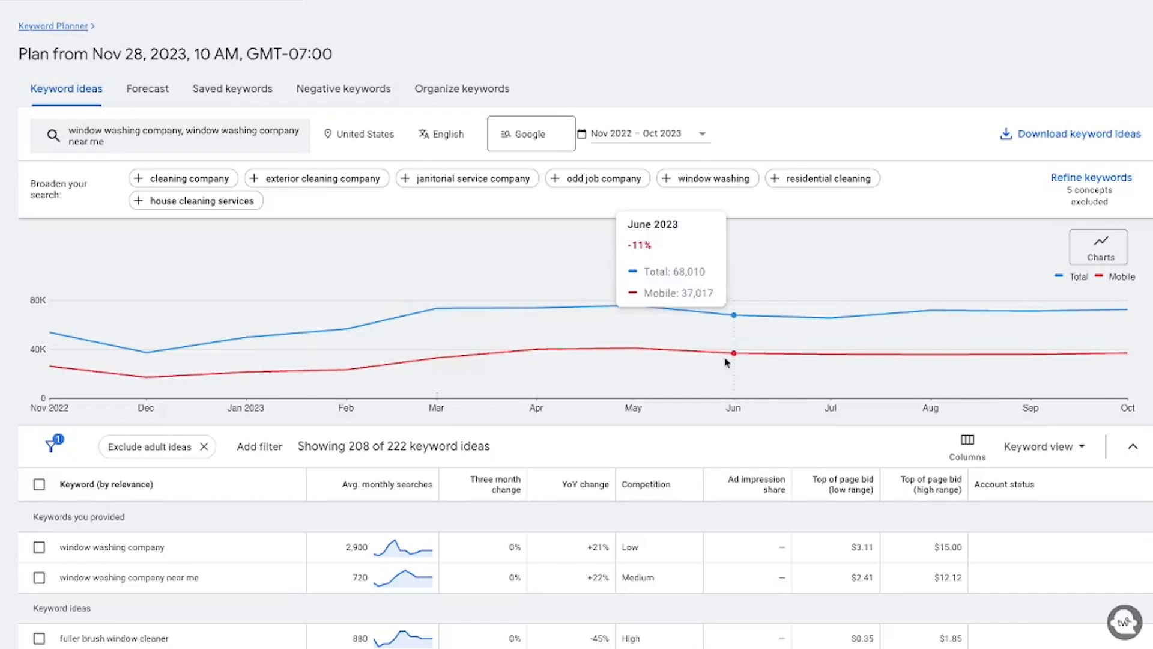
{"action": "mouse_move", "coordinate": [1039, 342]}
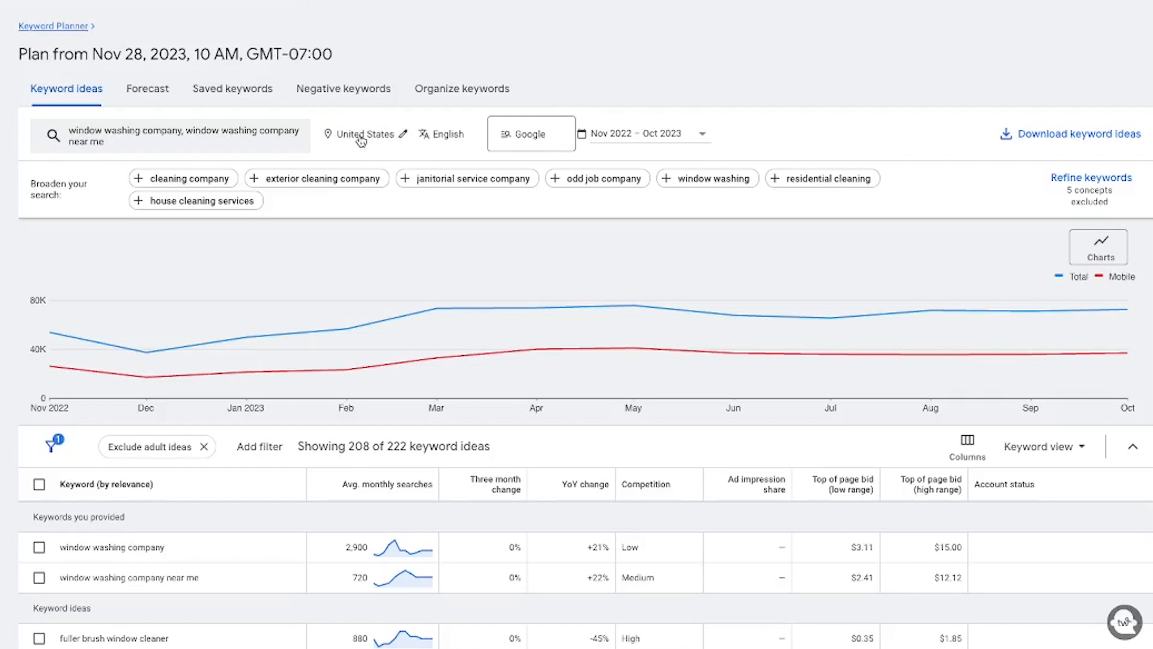
Replace the United States target location with the Las Vegas NV, Nevada Nielsen DMA region and save it
{"action": "left_click", "coordinate": [402, 139]}
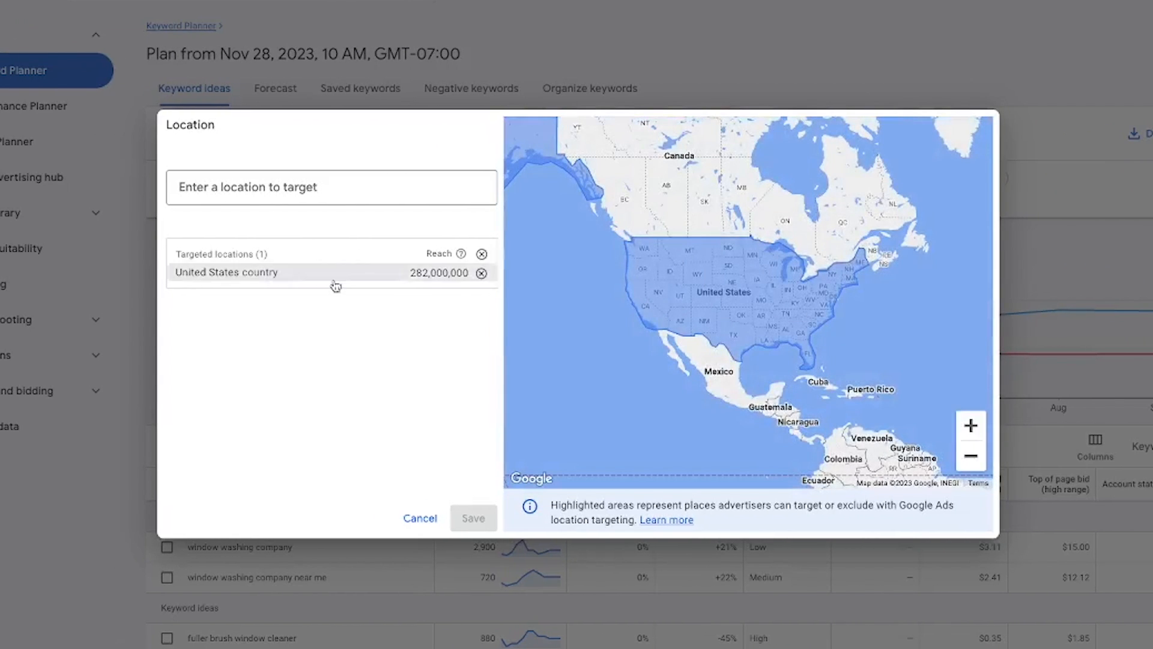
{"action": "left_click", "coordinate": [482, 273]}
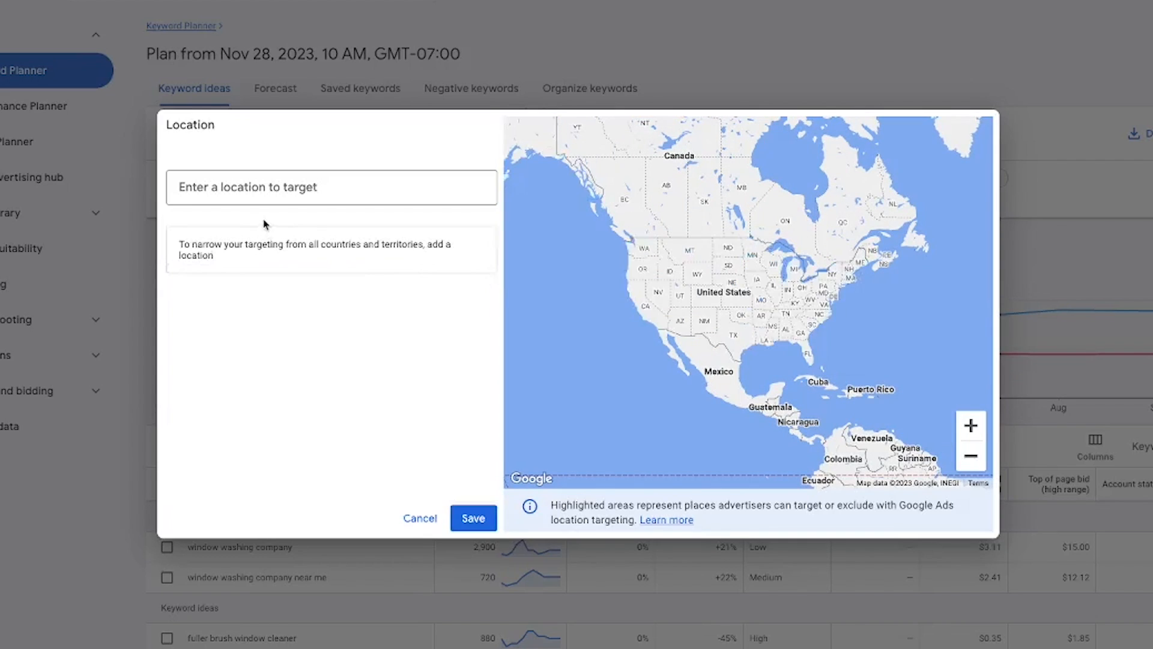
{"action": "left_click", "coordinate": [235, 193]}
{"action": "type", "text": "las ve"}
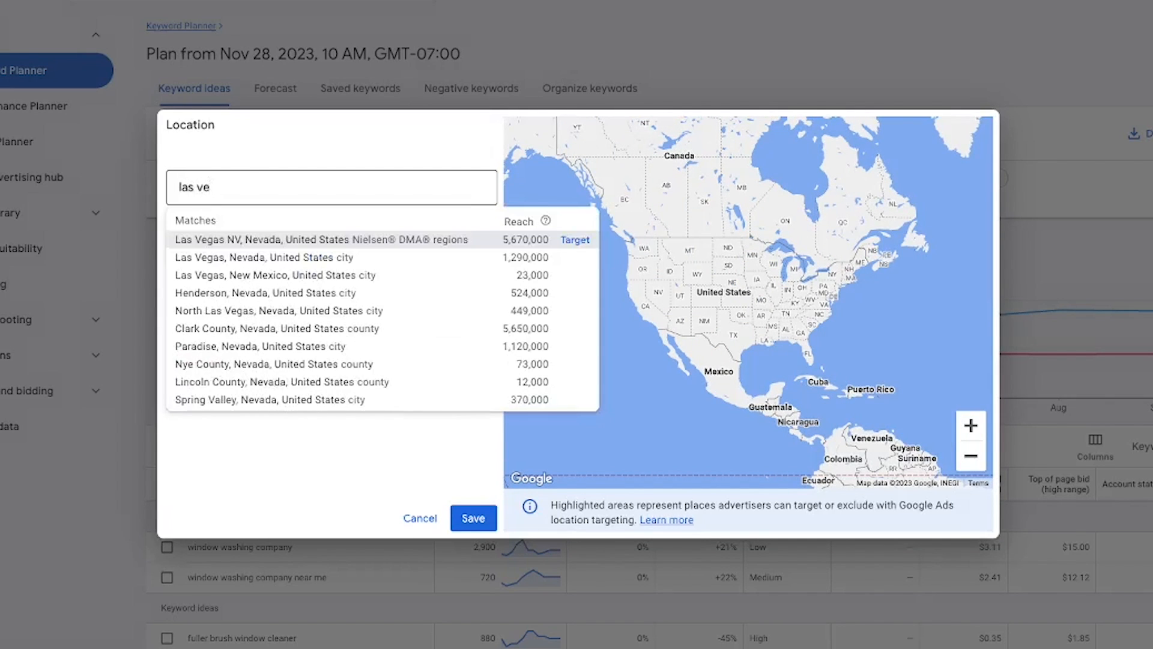
{"action": "left_click", "coordinate": [575, 239]}
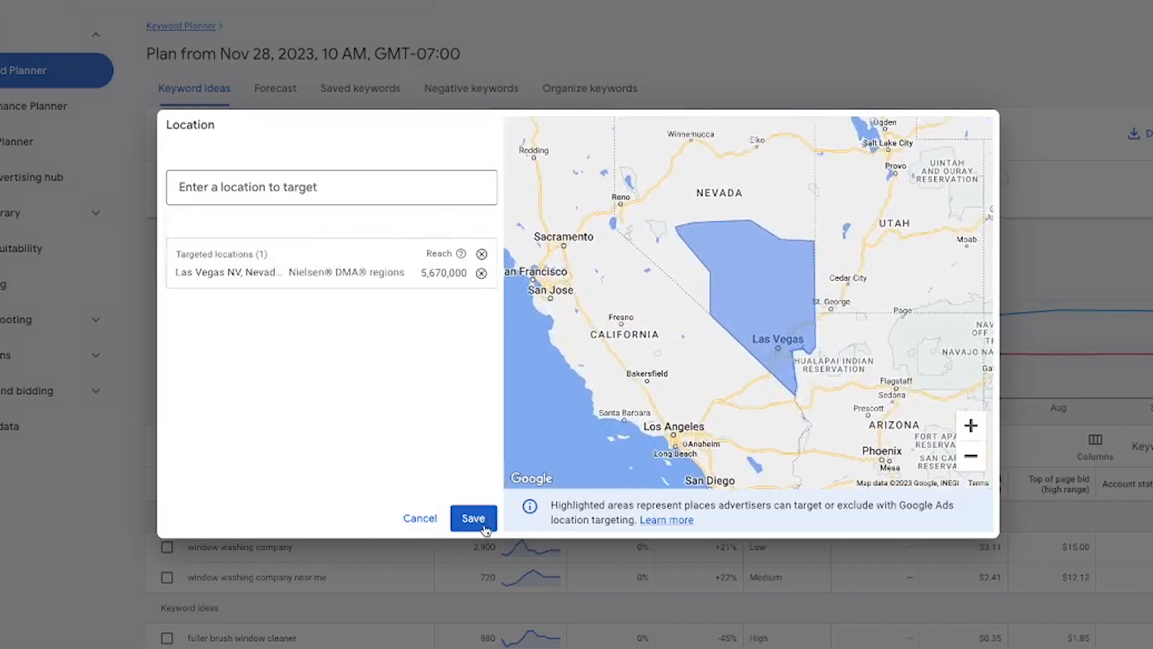
{"action": "left_click", "coordinate": [474, 519]}
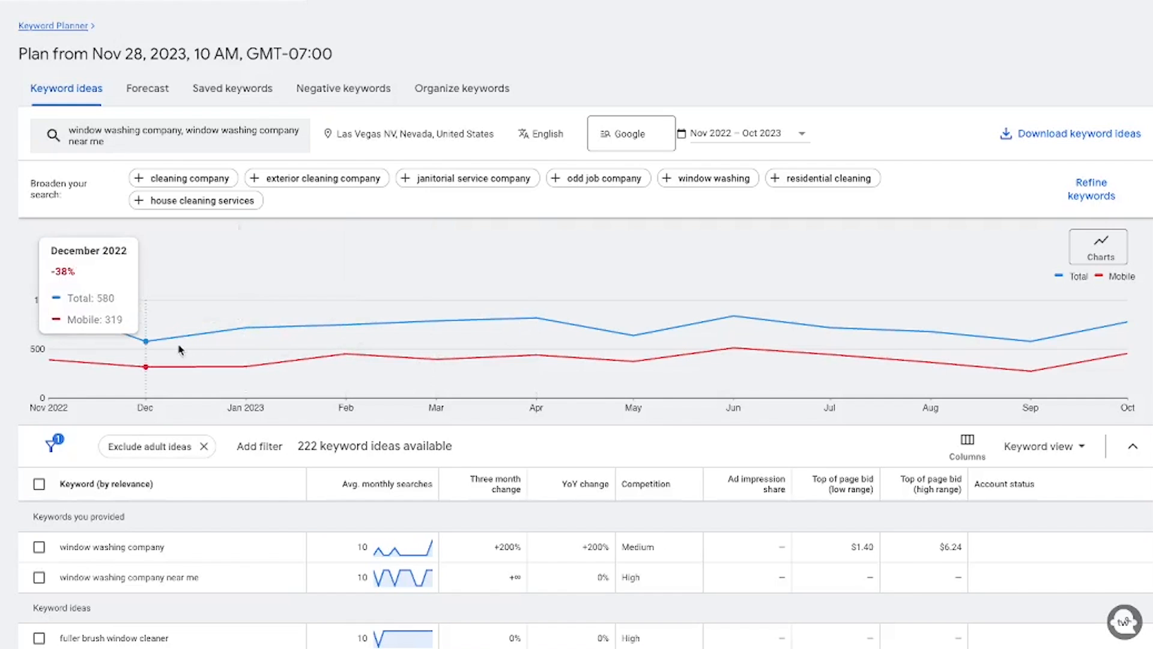
Review the Las Vegas keyword ideas, then replace the Las Vegas target location with the United States country and save it
{"action": "scroll", "coordinate": [485, 464], "scroll_direction": "down", "scroll_amount": 3}
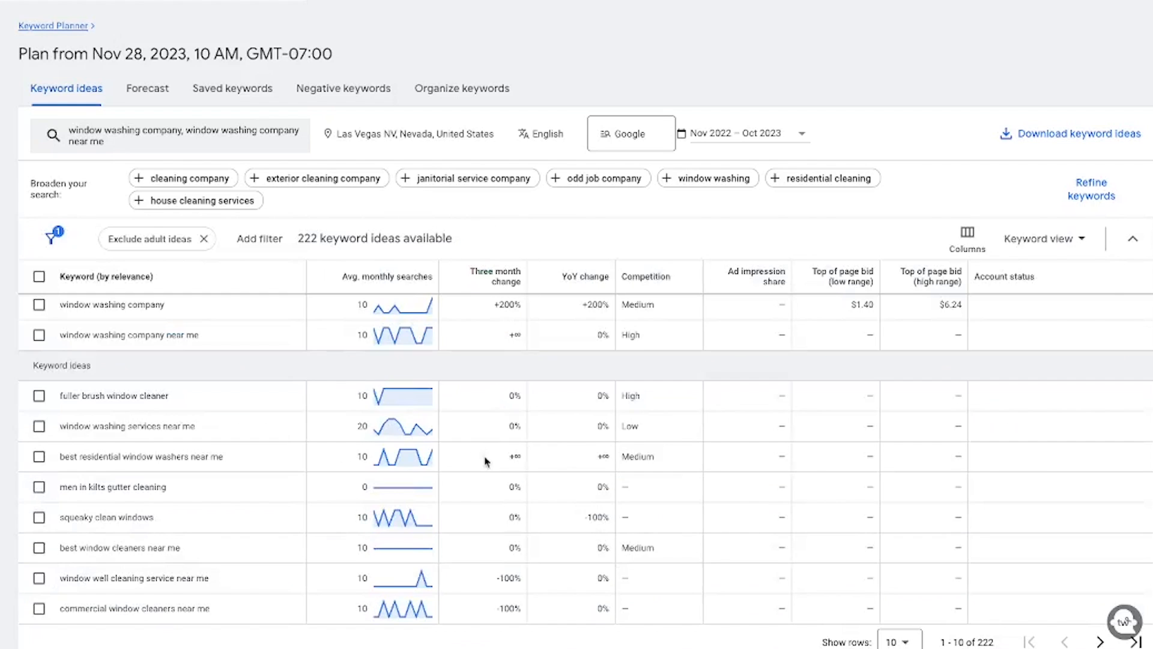
{"action": "scroll", "coordinate": [570, 418], "scroll_direction": "up", "scroll_amount": 2}
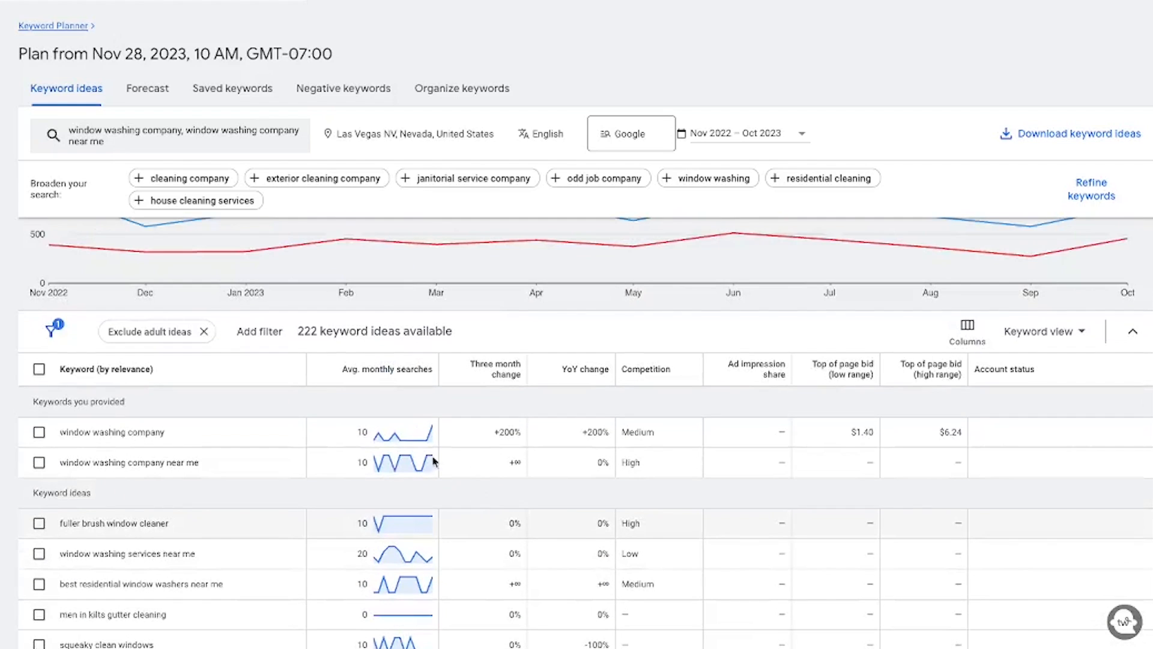
{"action": "scroll", "coordinate": [540, 420], "scroll_direction": "down", "scroll_amount": 2}
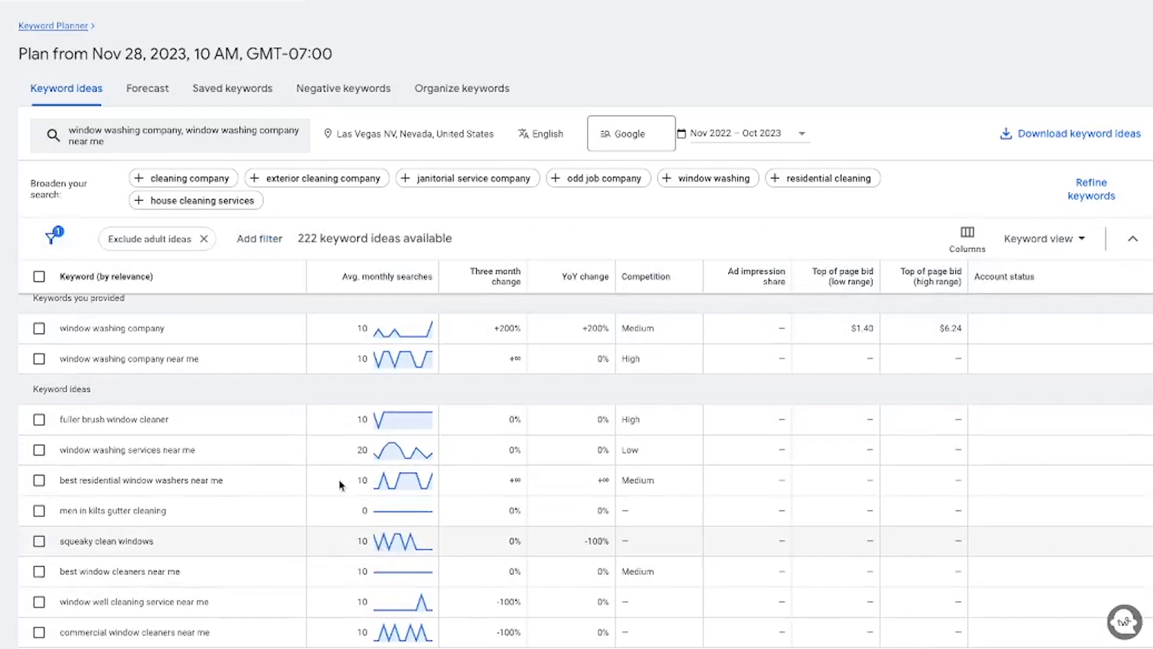
{"action": "scroll", "coordinate": [384, 390], "scroll_direction": "up", "scroll_amount": 1}
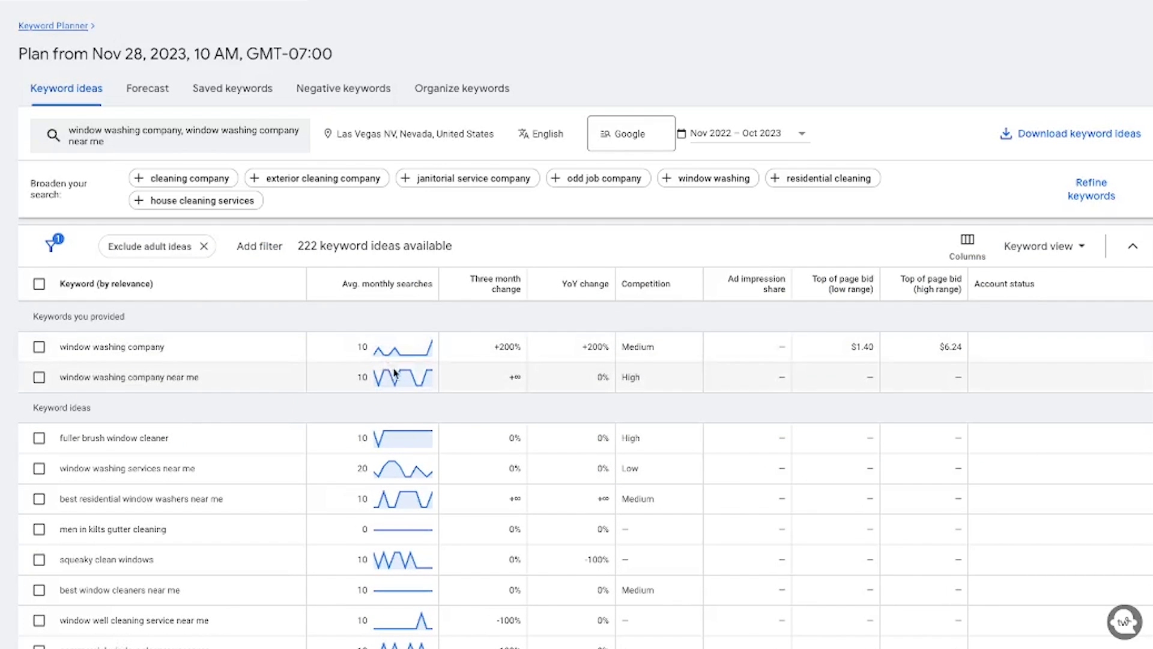
{"action": "scroll", "coordinate": [587, 399], "scroll_direction": "up", "scroll_amount": 3}
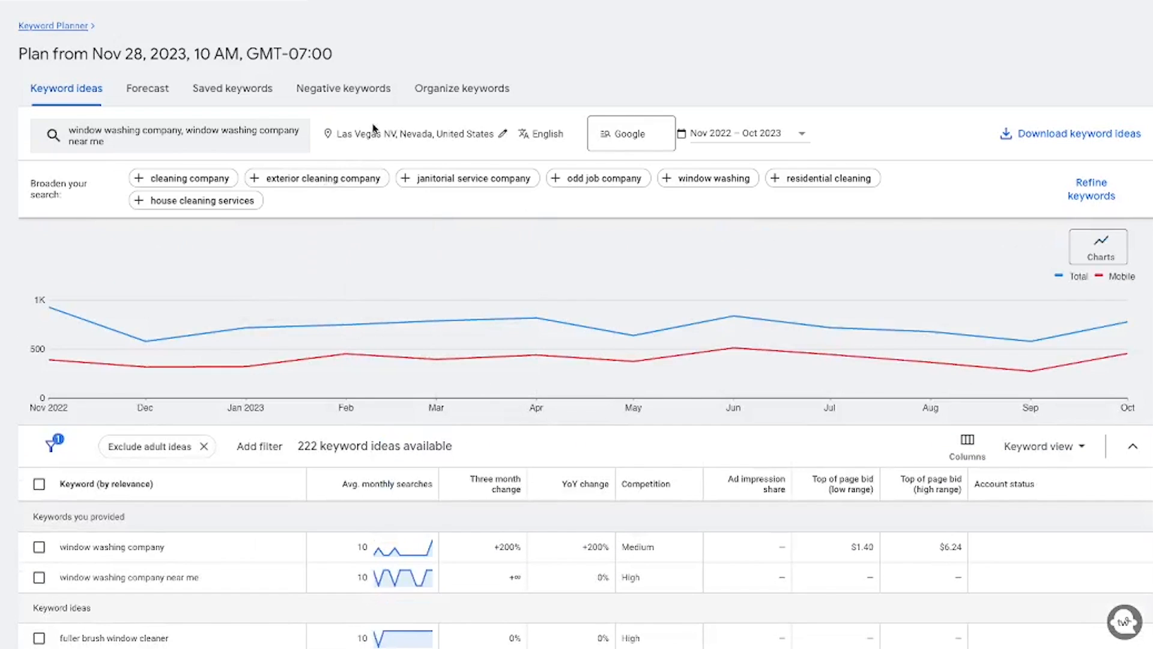
{"action": "left_click", "coordinate": [498, 138]}
{"action": "left_click", "coordinate": [479, 276]}
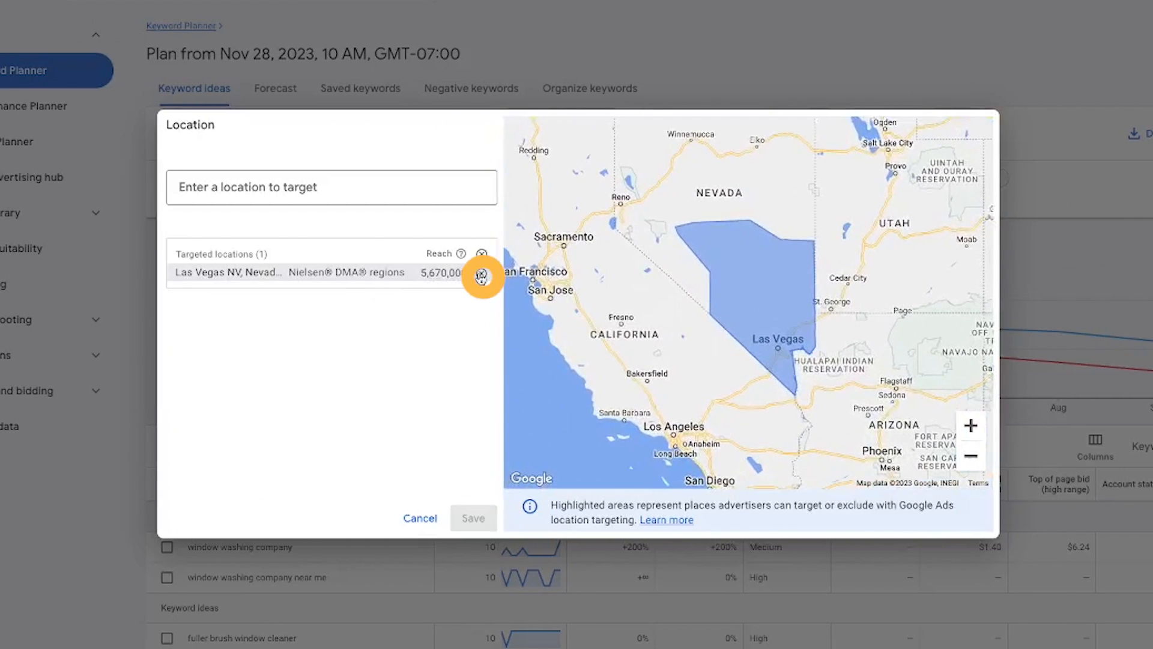
{"action": "left_click", "coordinate": [320, 187]}
{"action": "type", "text": "un"}
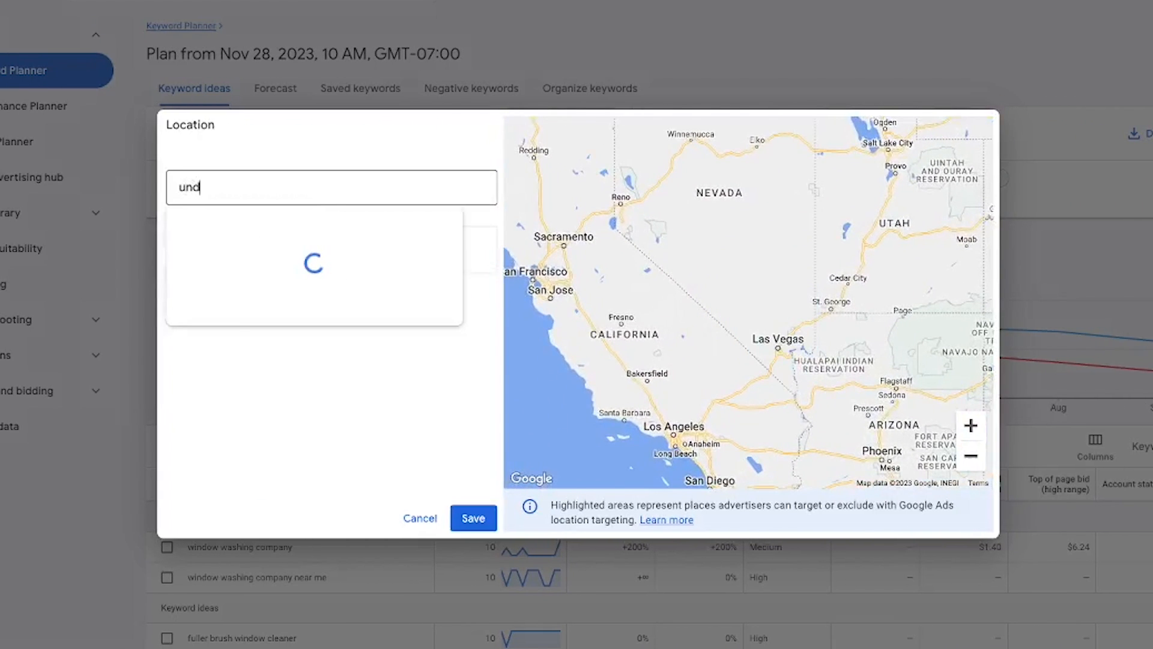
{"action": "type", "text": "ite"}
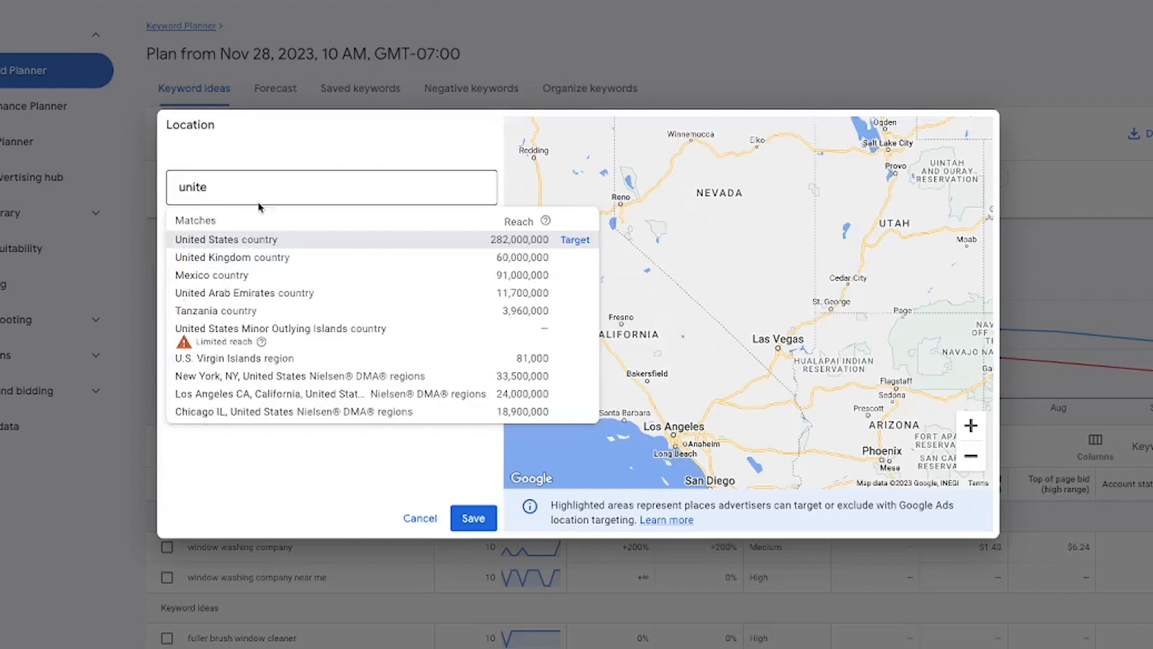
{"action": "left_click", "coordinate": [571, 243]}
{"action": "left_click", "coordinate": [472, 516]}
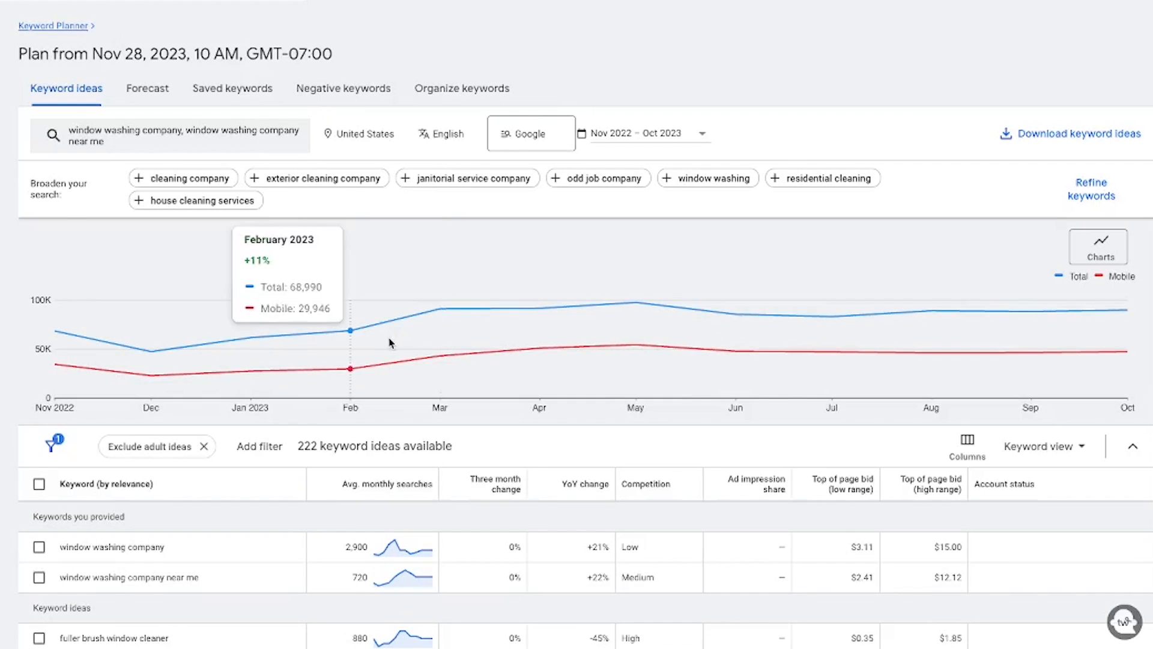
Examine the average monthly searches, competition and low and high top-of-page bids of the provided keywords and keyword ideas
{"action": "scroll", "coordinate": [336, 348], "scroll_direction": "down", "scroll_amount": 4}
{"action": "scroll", "coordinate": [312, 381], "scroll_direction": "up", "scroll_amount": 2}
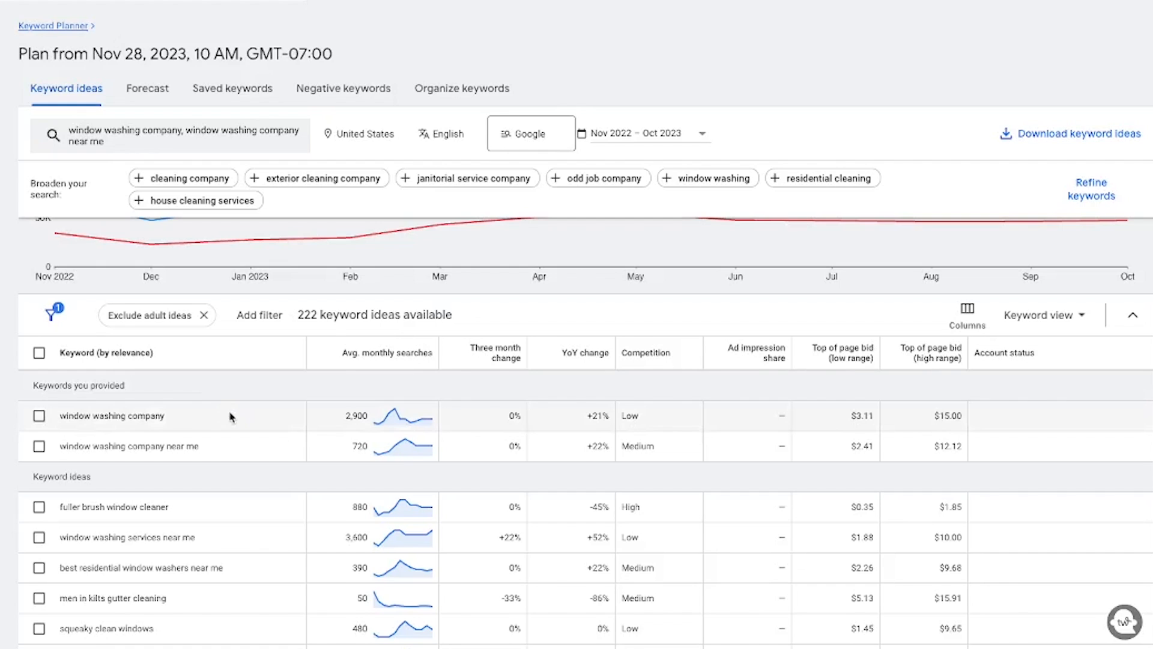
{"action": "scroll", "coordinate": [231, 417], "scroll_direction": "down", "scroll_amount": 1}
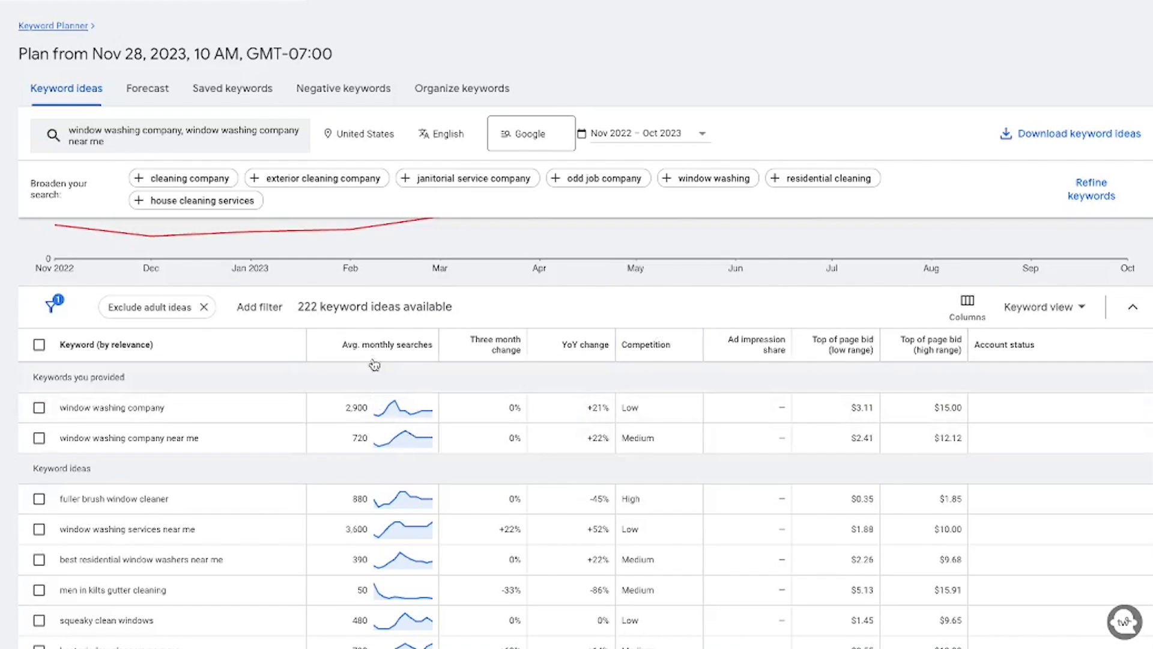
{"action": "mouse_move", "coordinate": [356, 351]}
{"action": "scroll", "coordinate": [234, 427], "scroll_direction": "down", "scroll_amount": 1}
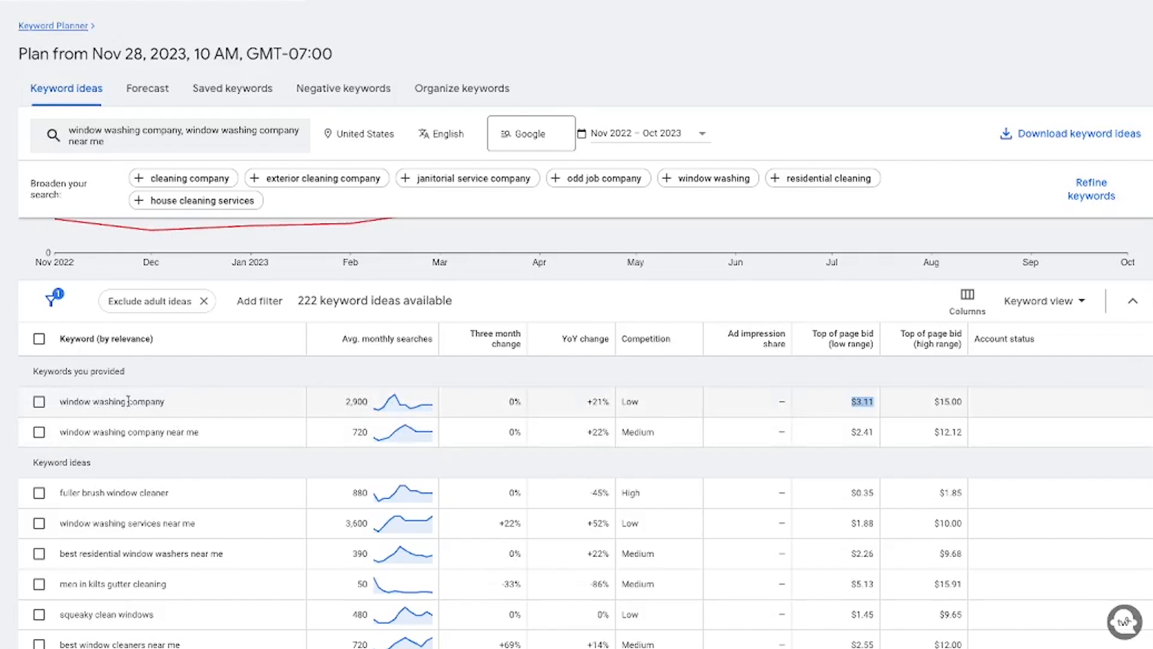
{"action": "left_click_drag", "start_coordinate": [929, 406], "coordinate": [969, 408]}
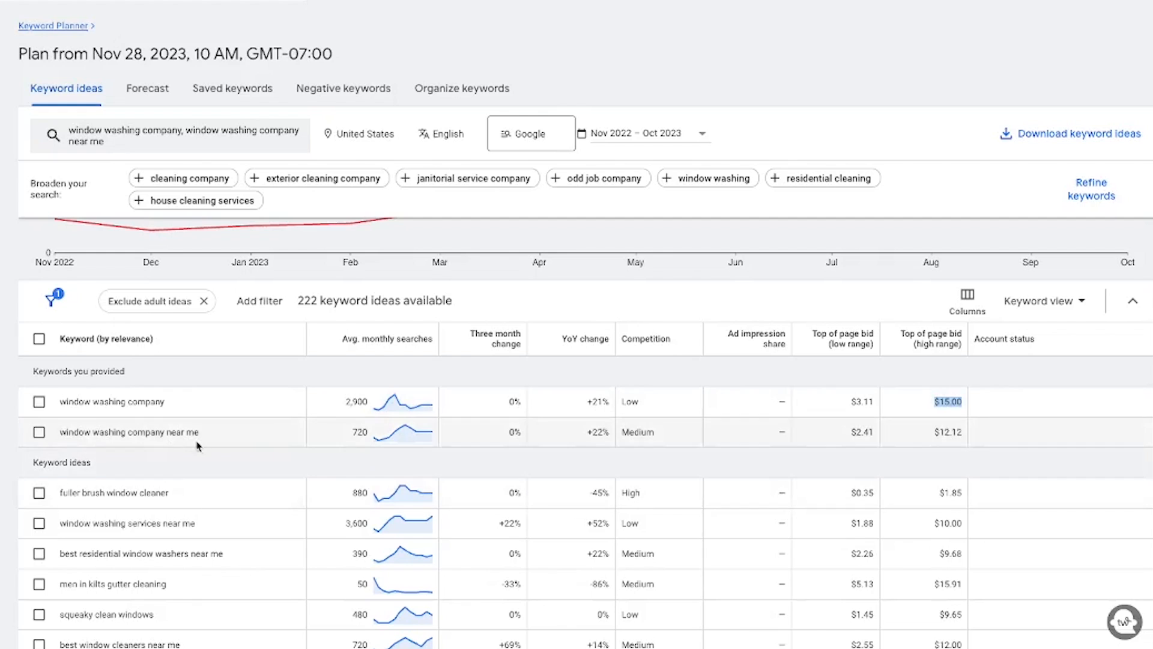
{"action": "scroll", "coordinate": [130, 420], "scroll_direction": "down", "scroll_amount": 2}
{"action": "scroll", "coordinate": [157, 435], "scroll_direction": "up", "scroll_amount": 4}
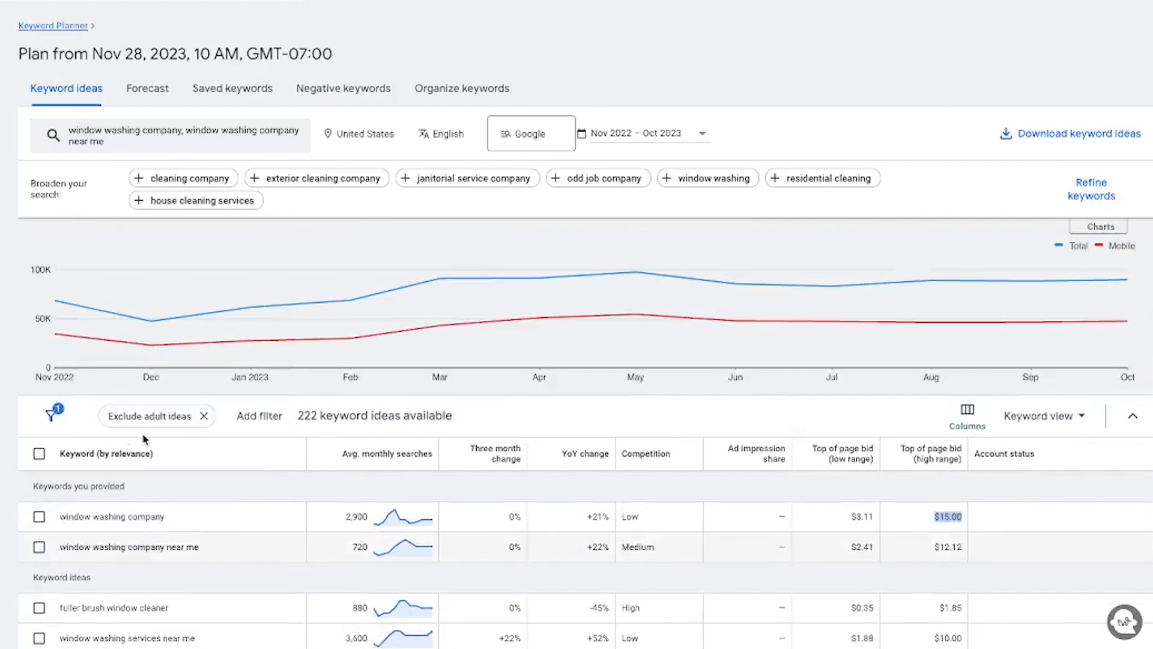
{"action": "scroll", "coordinate": [157, 466], "scroll_direction": "down", "scroll_amount": 2}
{"action": "scroll", "coordinate": [153, 487], "scroll_direction": "down", "scroll_amount": 2}
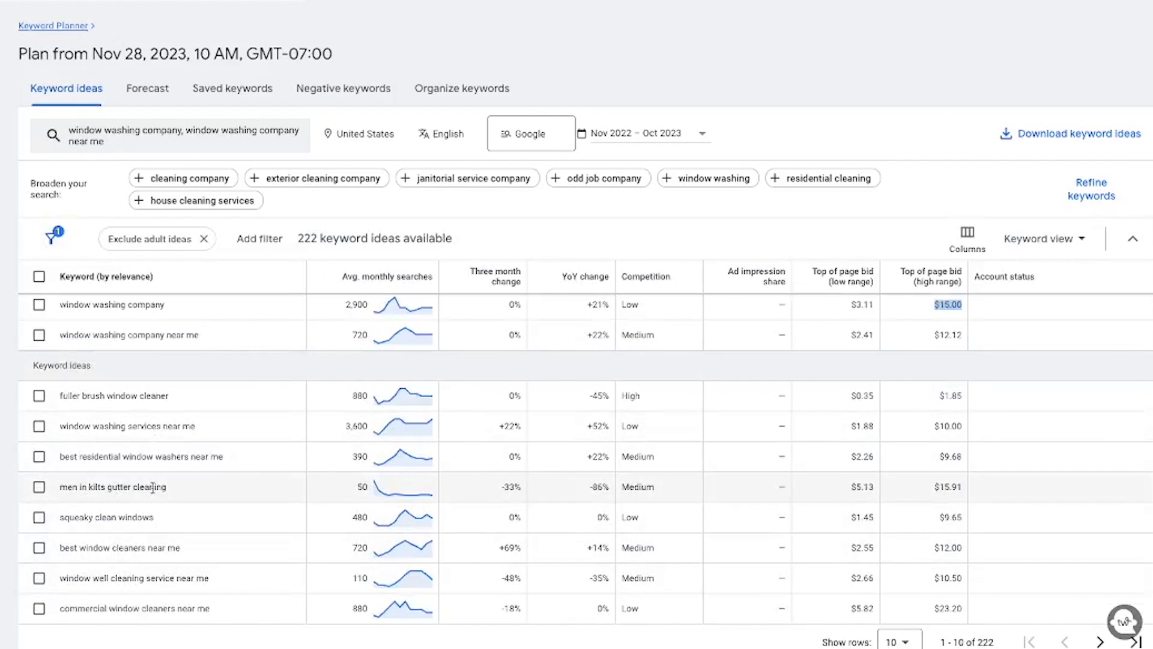
{"action": "scroll", "coordinate": [123, 482], "scroll_direction": "up", "scroll_amount": 4}
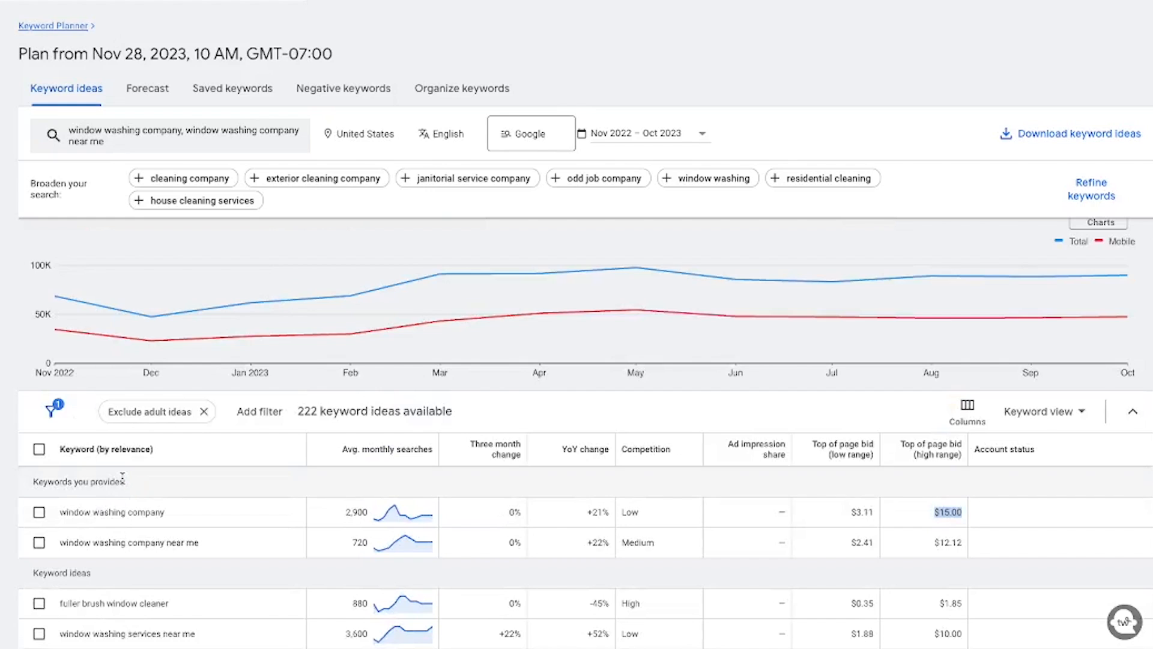
{"action": "scroll", "coordinate": [123, 477], "scroll_direction": "down", "scroll_amount": 1}
{"action": "left_click", "coordinate": [39, 471]}
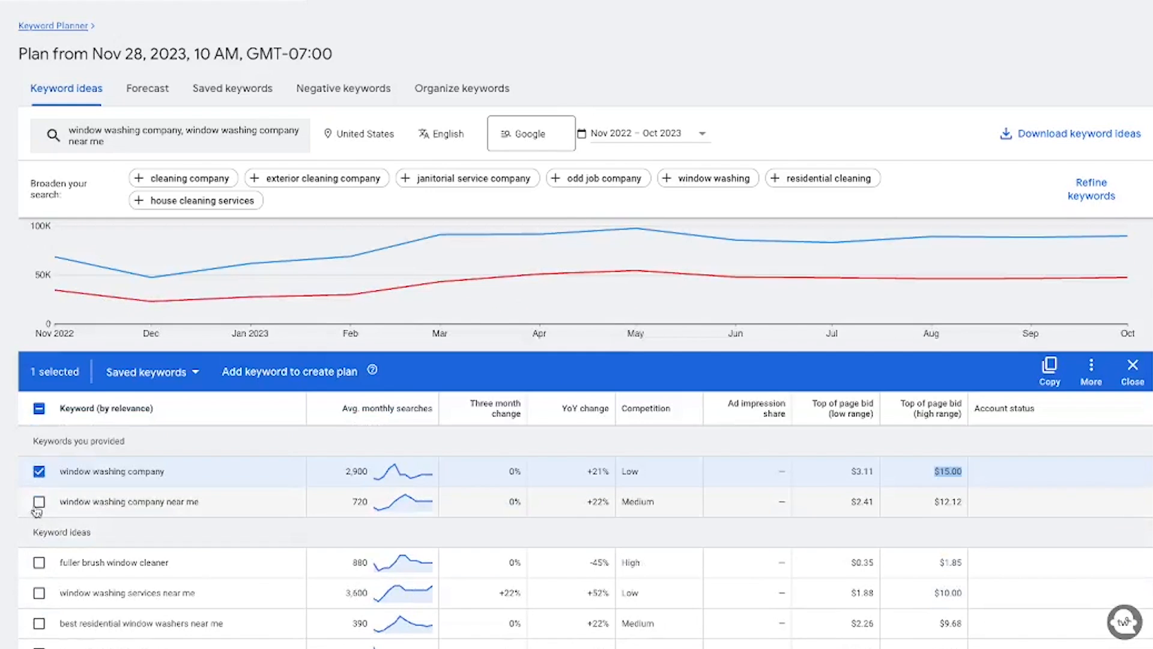
{"action": "left_click", "coordinate": [38, 501]}
{"action": "left_click", "coordinate": [39, 471]}
{"action": "left_click", "coordinate": [38, 501]}
{"action": "scroll", "coordinate": [100, 455], "scroll_direction": "down", "scroll_amount": 2}
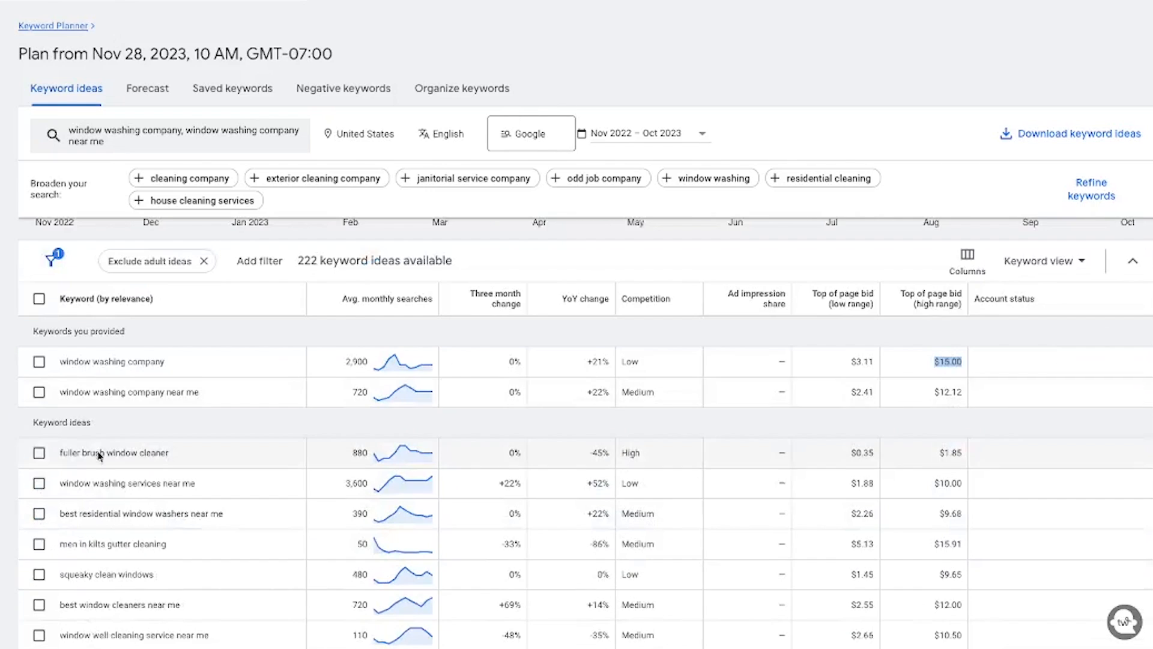
Show the keyword ideas in Grouped view and expand the "Washing Near" group
{"action": "scroll", "coordinate": [100, 456], "scroll_direction": "up", "scroll_amount": 1}
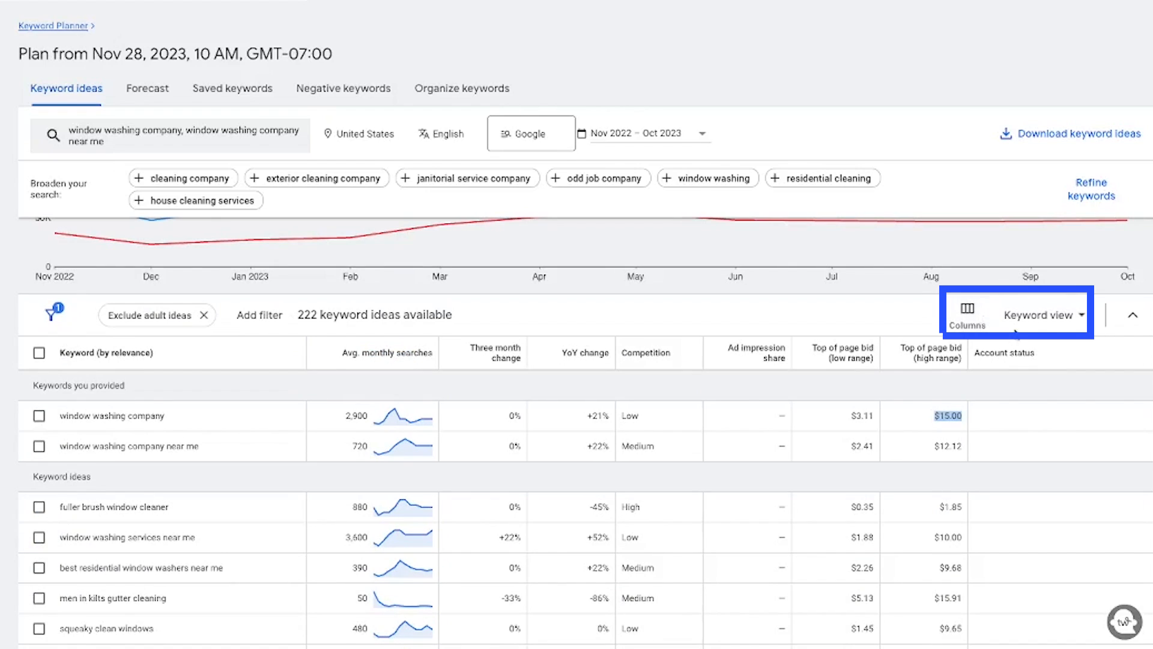
{"action": "left_click", "coordinate": [1070, 317]}
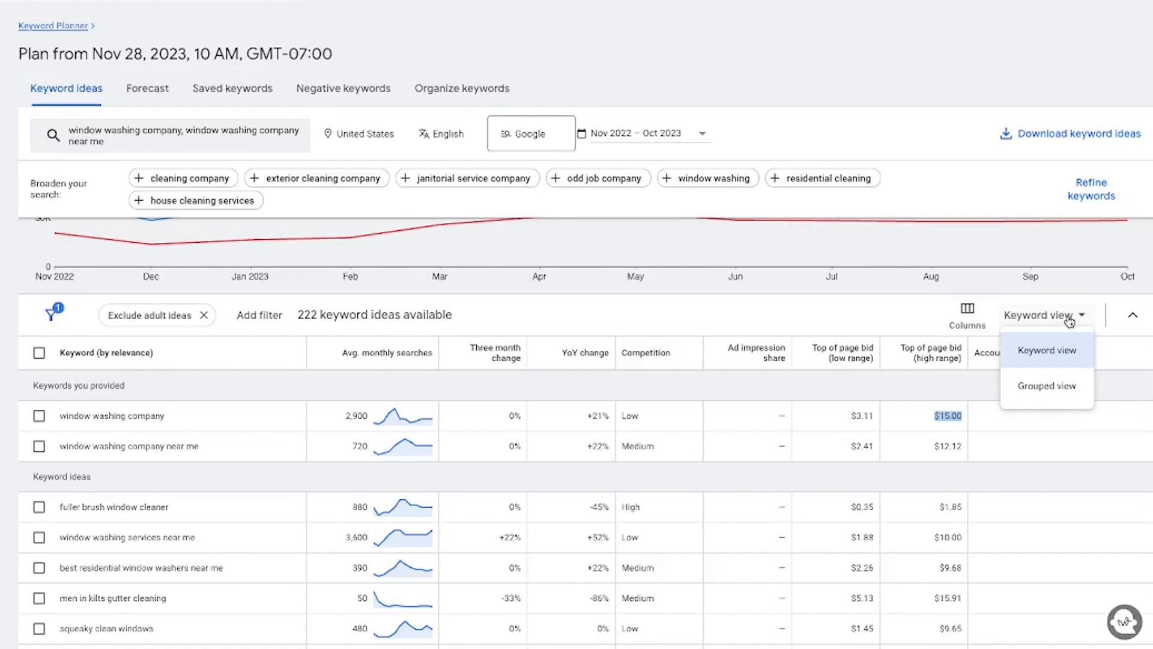
{"action": "left_click", "coordinate": [1045, 385]}
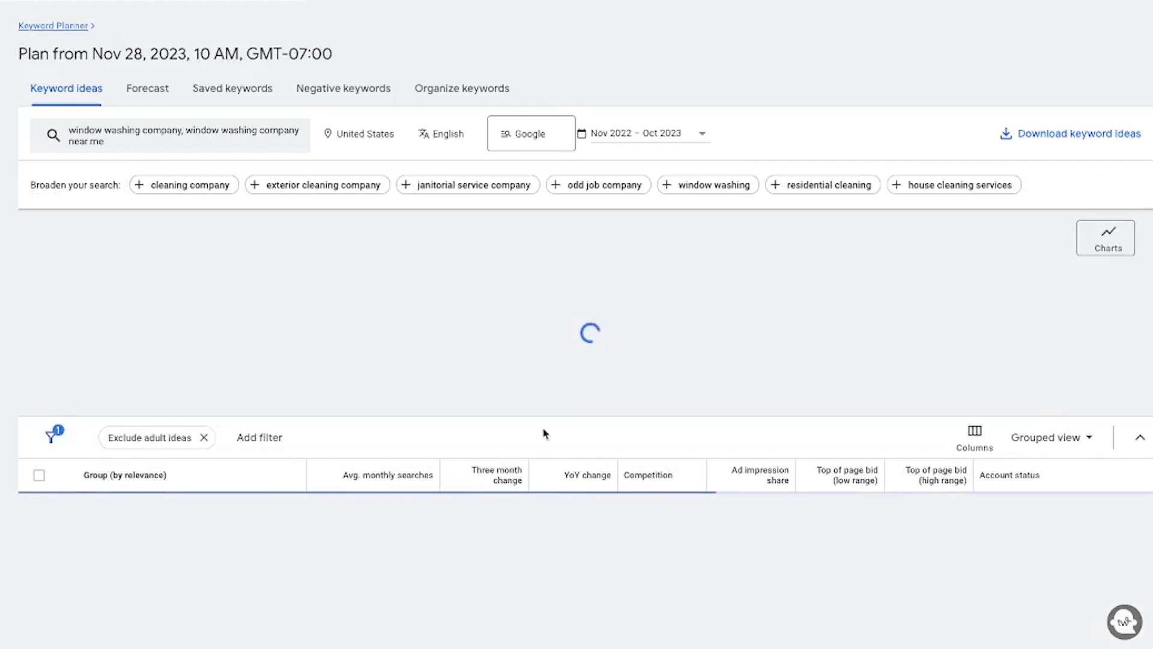
{"action": "scroll", "coordinate": [217, 528], "scroll_direction": "down", "scroll_amount": 3}
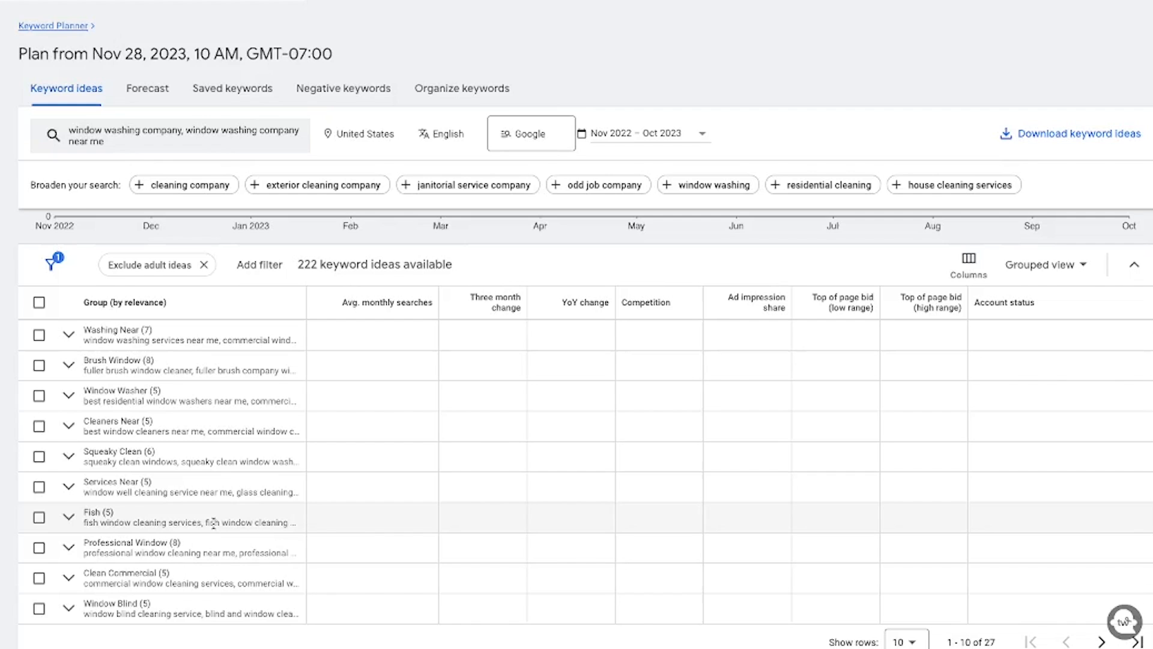
{"action": "left_click", "coordinate": [68, 335]}
{"action": "left_click", "coordinate": [68, 335]}
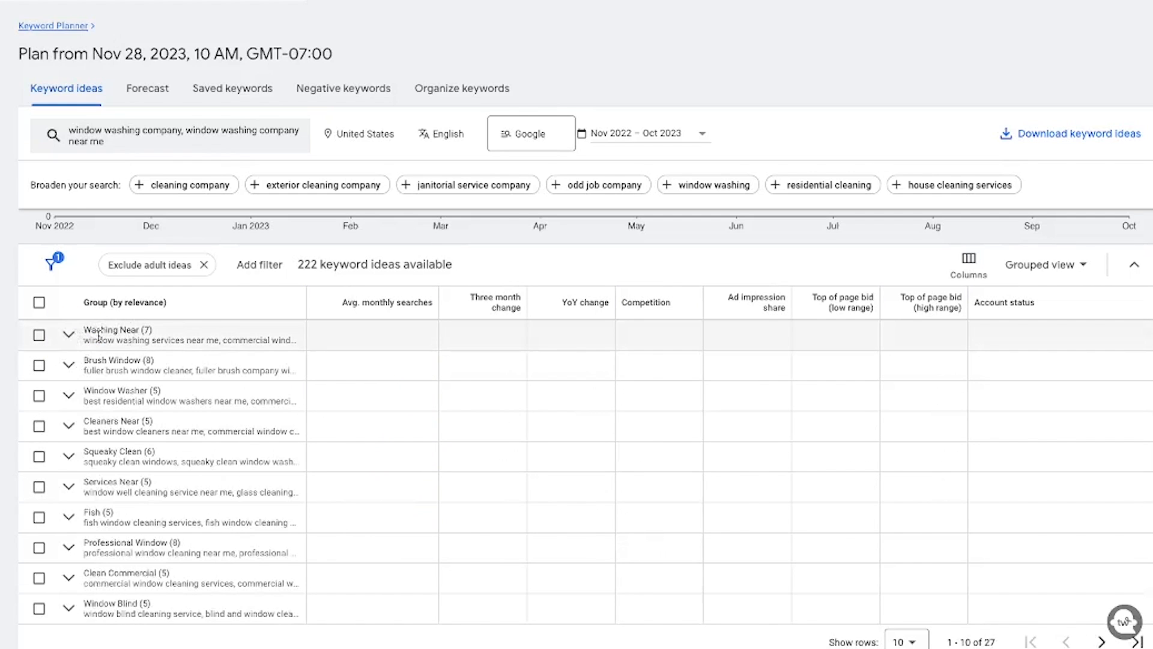
{"action": "left_click", "coordinate": [69, 336]}
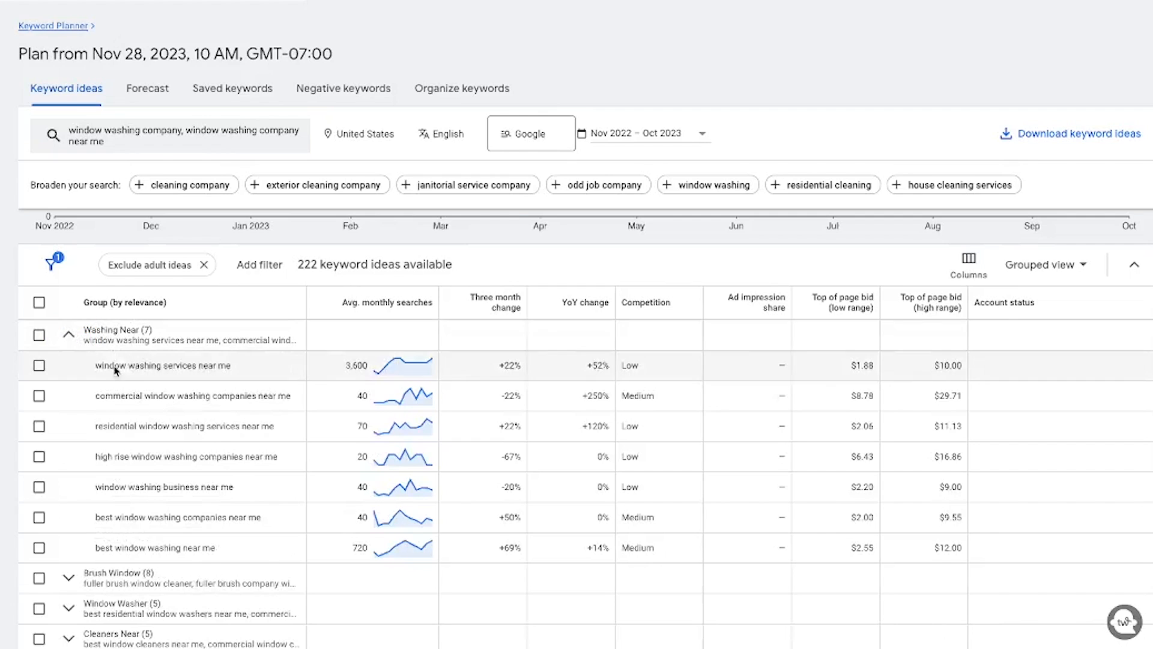
Select all seven keywords in the "Washing Near" group and copy them
{"action": "left_click", "coordinate": [39, 365]}
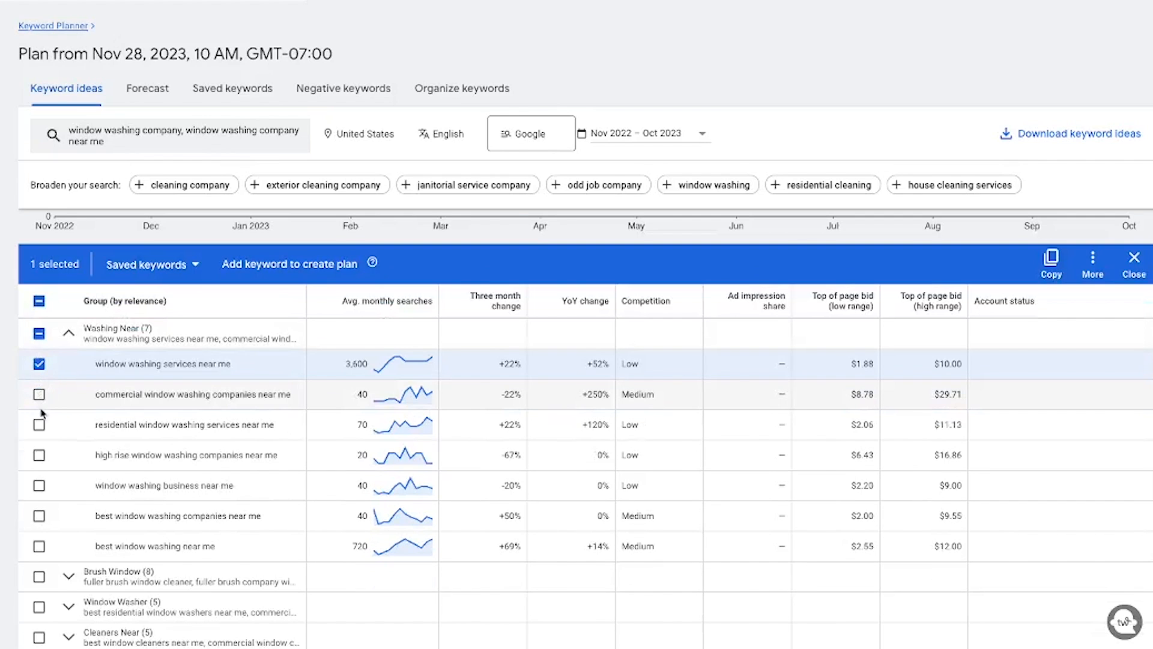
{"action": "left_click", "coordinate": [40, 395]}
{"action": "left_click", "coordinate": [39, 425]}
{"action": "left_click", "coordinate": [40, 455]}
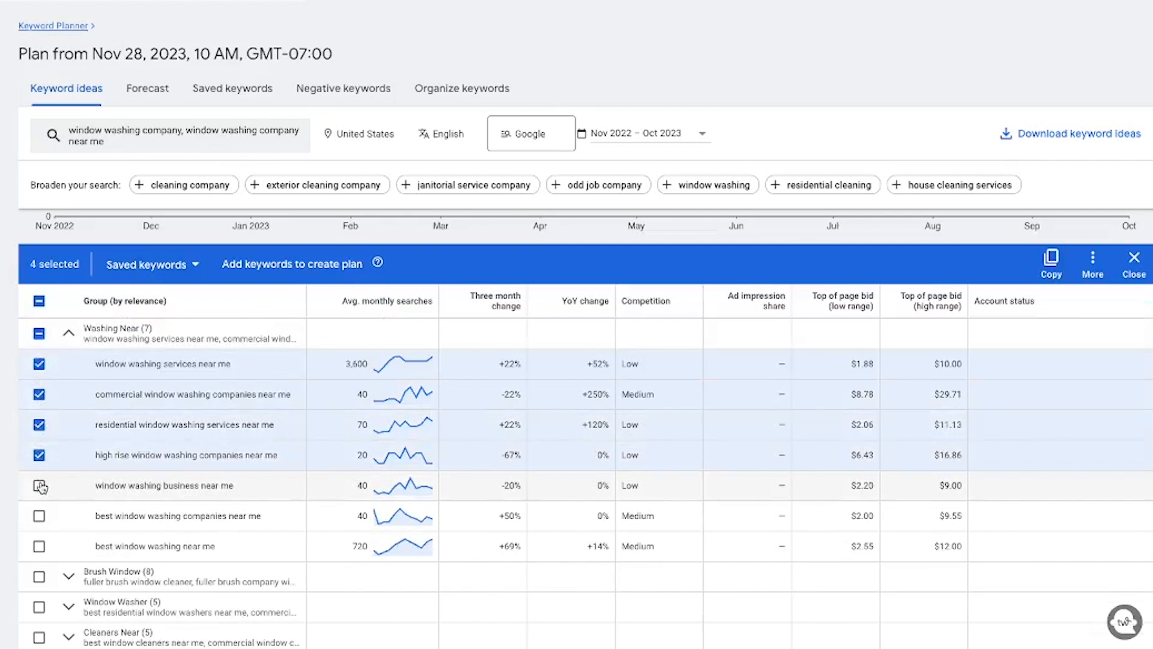
{"action": "left_click", "coordinate": [39, 486]}
{"action": "left_click", "coordinate": [39, 515]}
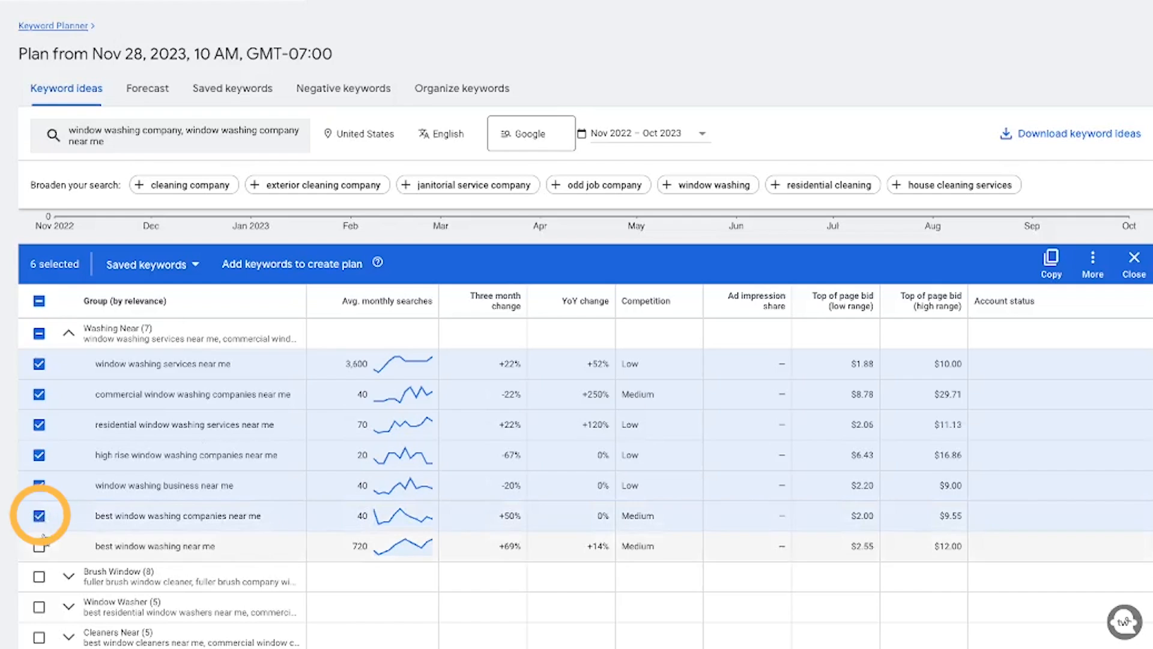
{"action": "left_click", "coordinate": [39, 546]}
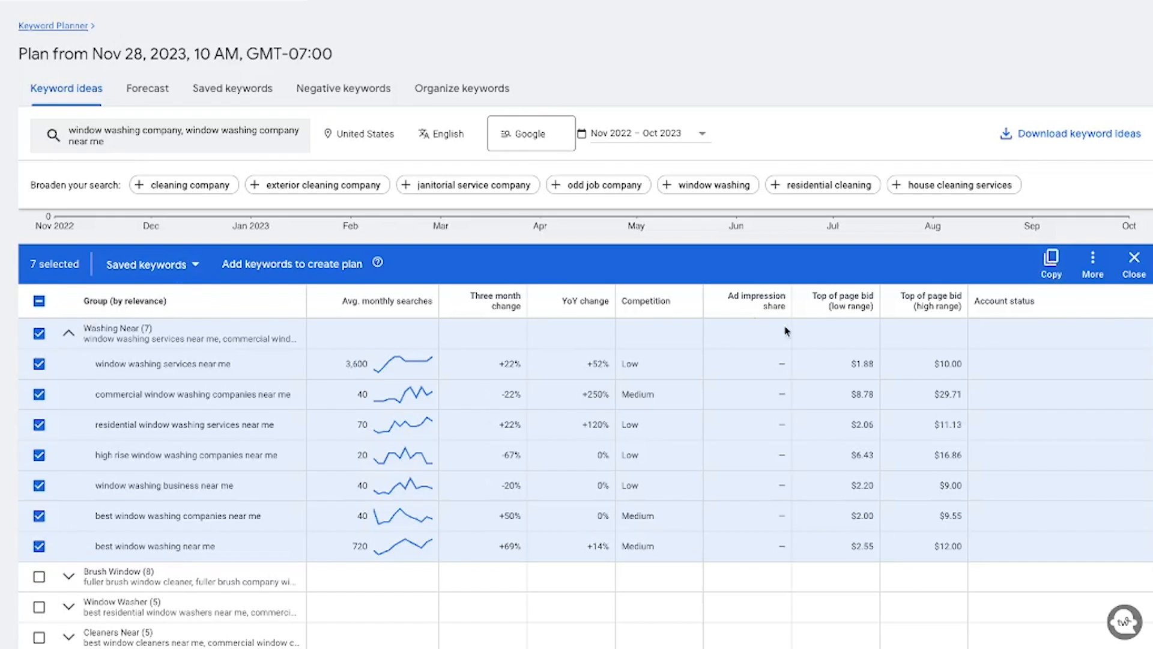
{"action": "left_click", "coordinate": [1059, 263]}
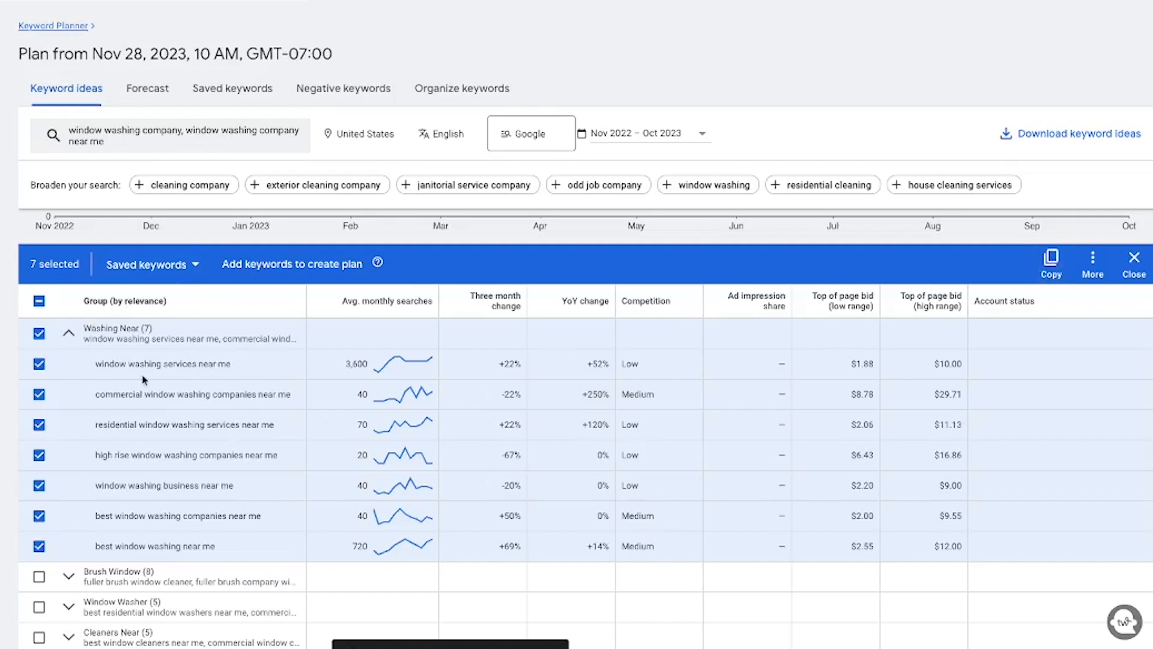
Switch to the Google Ads Tool Kit spreadsheet in Google Sheets and rename the first campaign in the account structure template "Window Washing"
{"action": "key", "text": "ctrl+Right"}
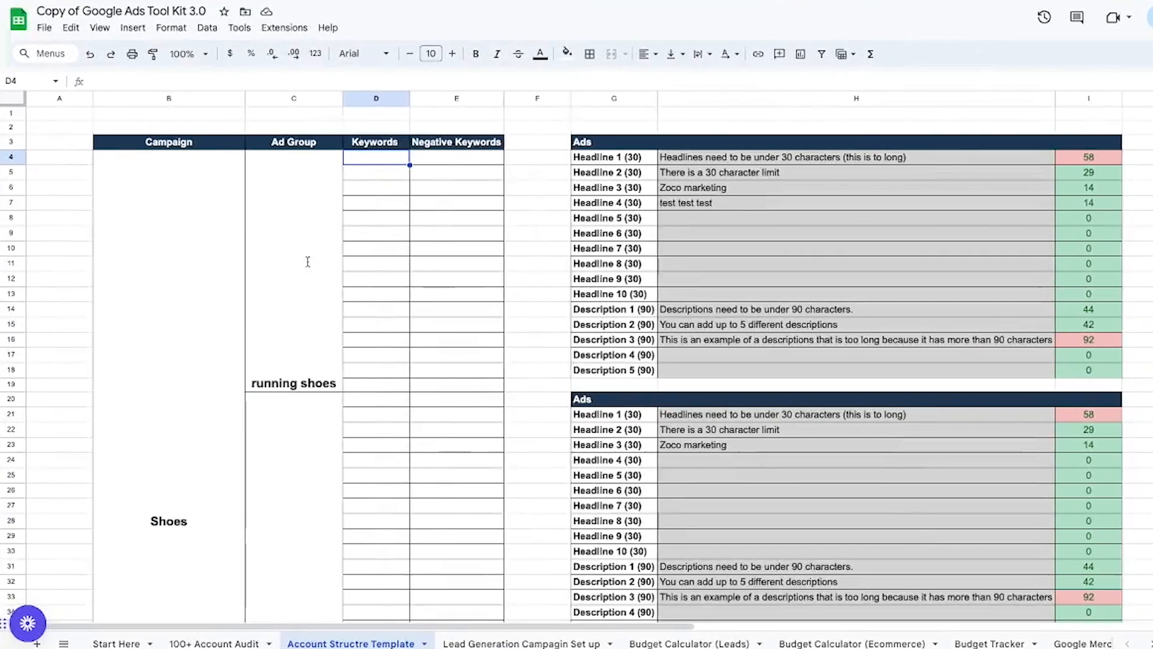
{"action": "scroll", "coordinate": [180, 280], "scroll_direction": "down", "scroll_amount": 3}
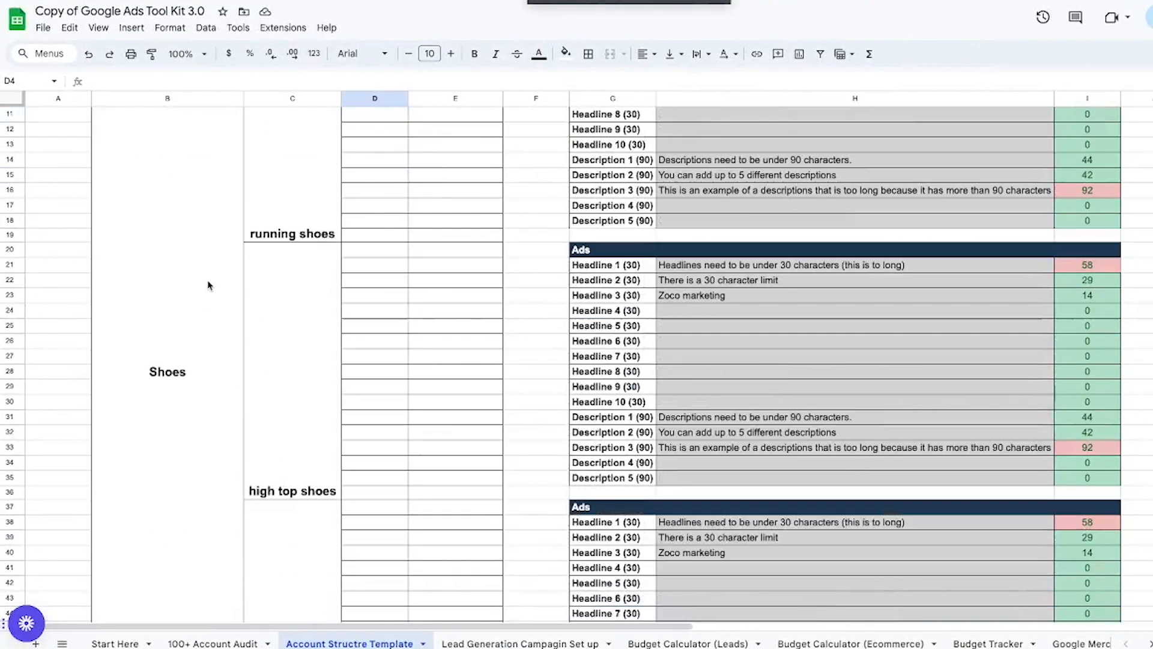
{"action": "scroll", "coordinate": [185, 280], "scroll_direction": "up", "scroll_amount": 3}
{"action": "scroll", "coordinate": [240, 249], "scroll_direction": "down", "scroll_amount": 1}
{"action": "double_click", "coordinate": [182, 481]}
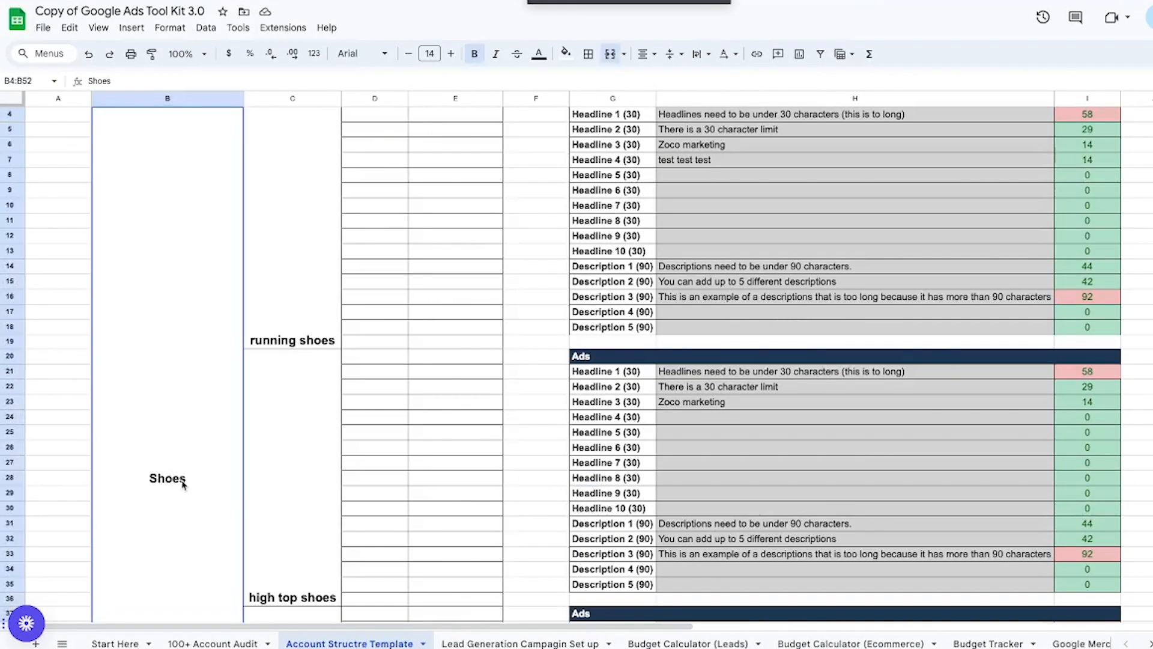
{"action": "left_click_drag", "start_coordinate": [182, 114], "coordinate": [152, 116]}
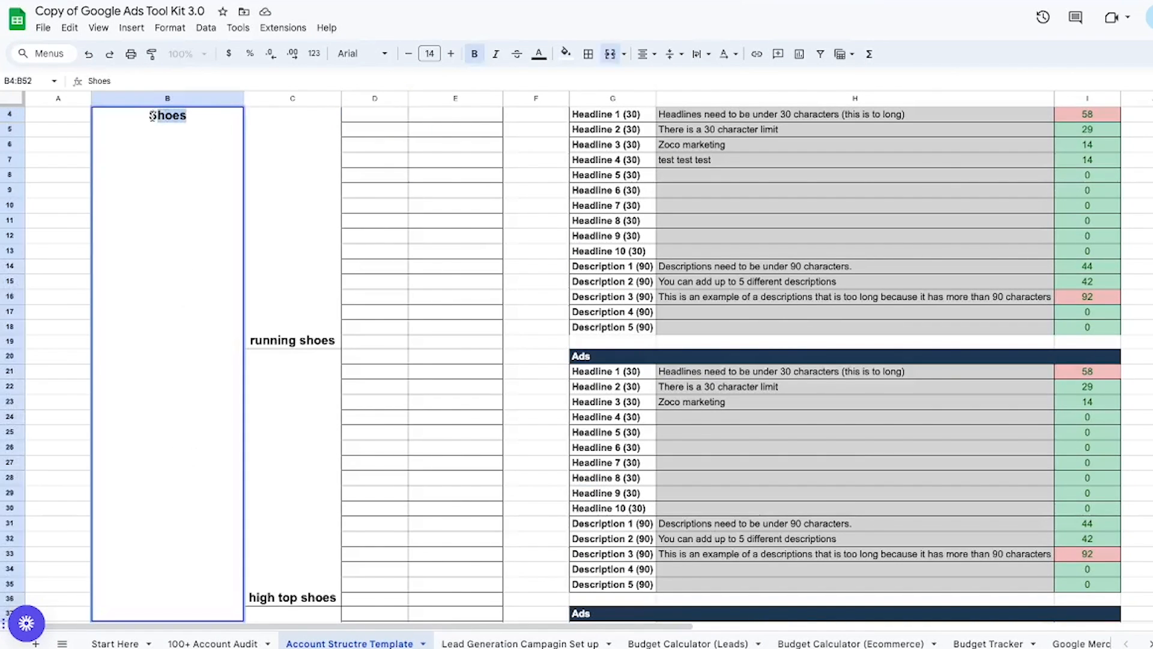
{"action": "type", "text": "Window Washing"}
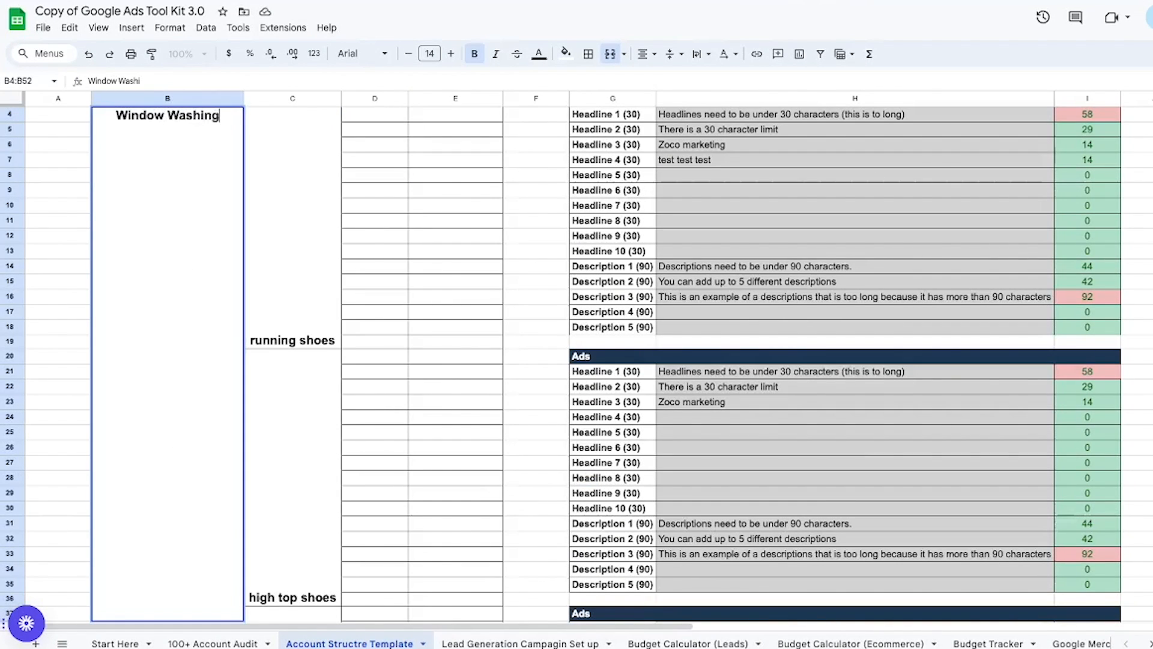
Rename the first ad group under the Window Washing campaign "Washing Near Me"
{"action": "left_click", "coordinate": [306, 330]}
{"action": "double_click", "coordinate": [276, 218]}
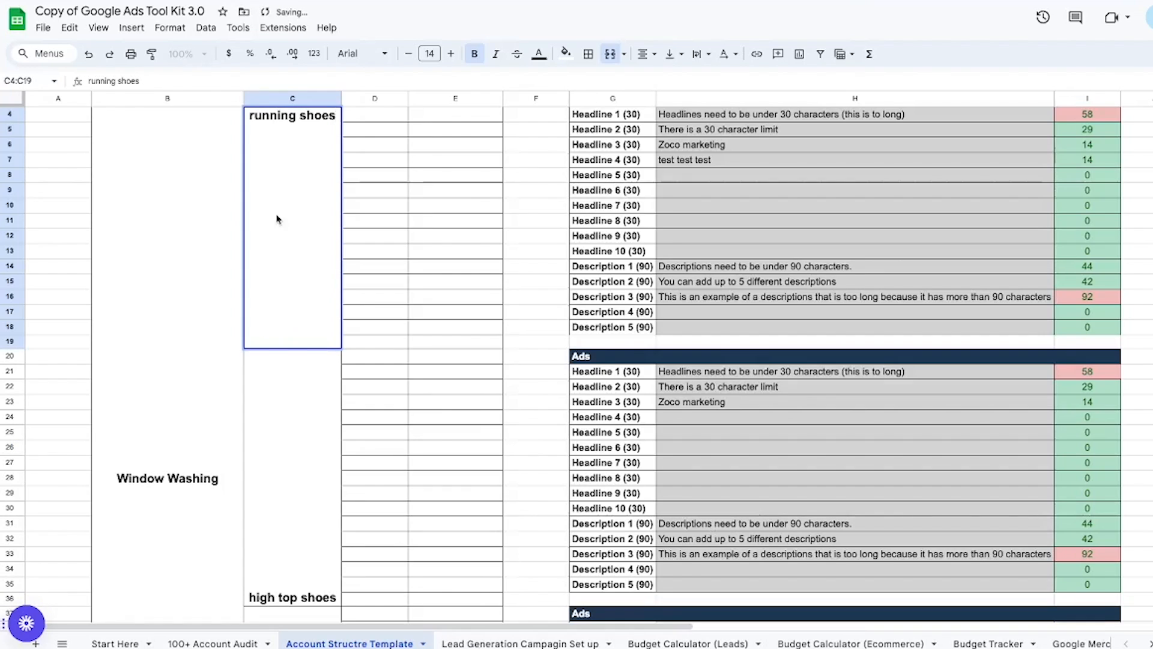
{"action": "left_click_drag", "start_coordinate": [332, 116], "coordinate": [250, 114]}
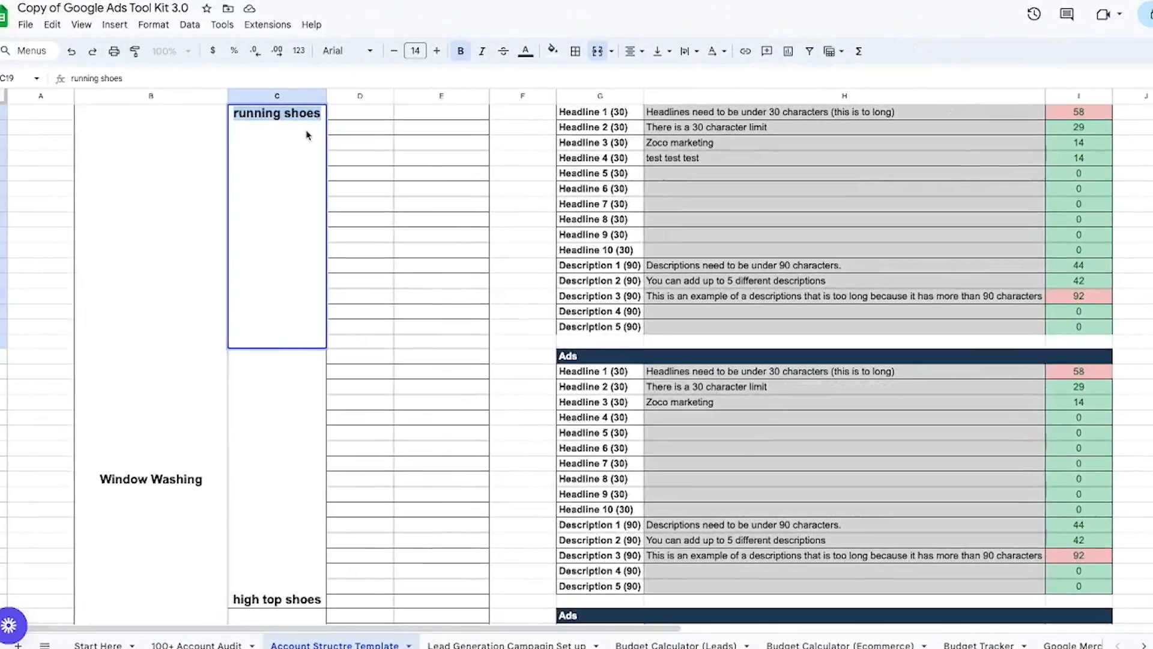
{"action": "type", "text": "Washing "}
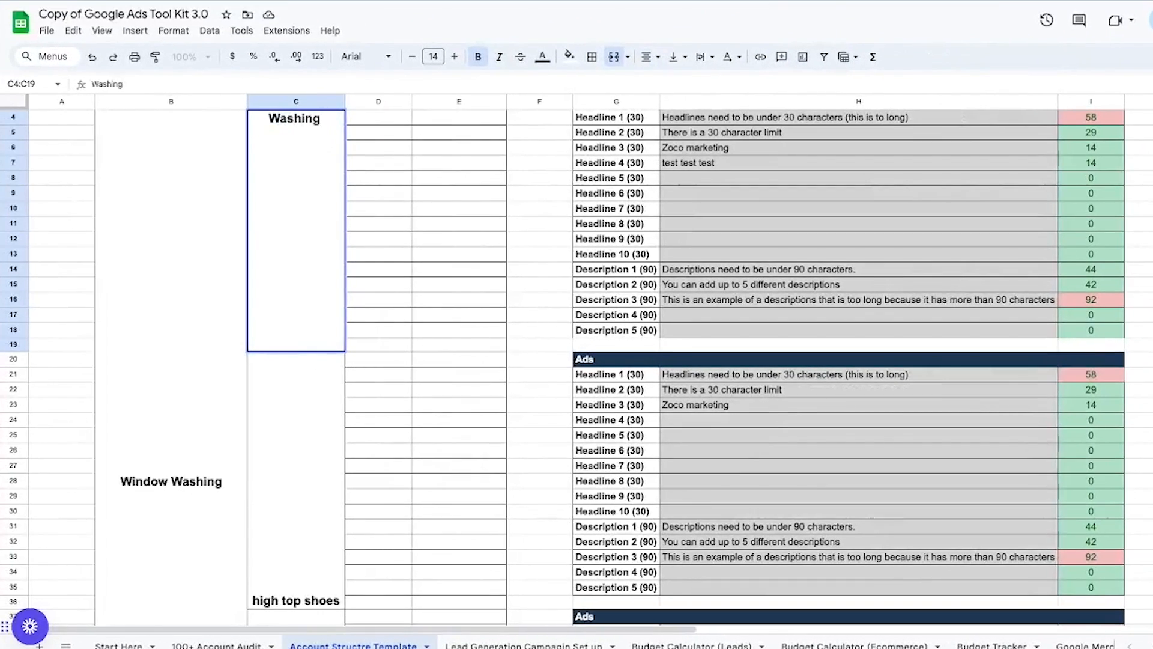
{"action": "type", "text": "Near Me"}
{"action": "left_click", "coordinate": [426, 149]}
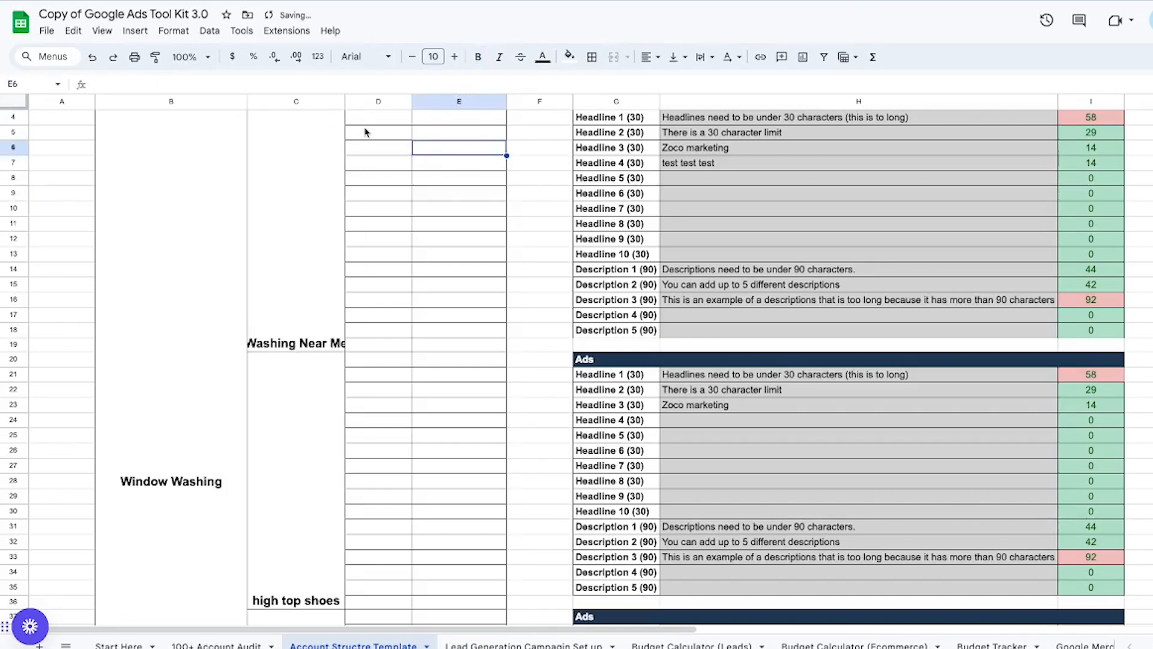
Paste the copied "Washing Near" keywords into the Keywords column of the first ad group, starting at D4
{"action": "left_click", "coordinate": [364, 117]}
{"action": "key", "text": "ctrl+v"}
{"action": "scroll", "coordinate": [355, 282], "scroll_direction": "up", "scroll_amount": 1}
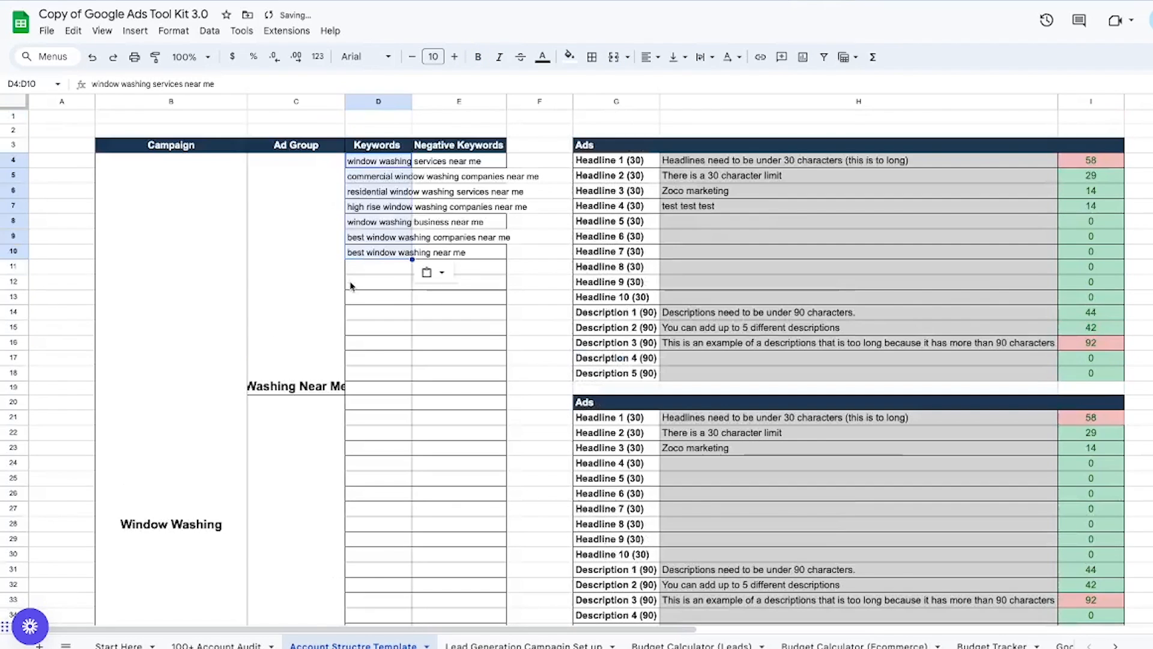
{"action": "left_click", "coordinate": [411, 339]}
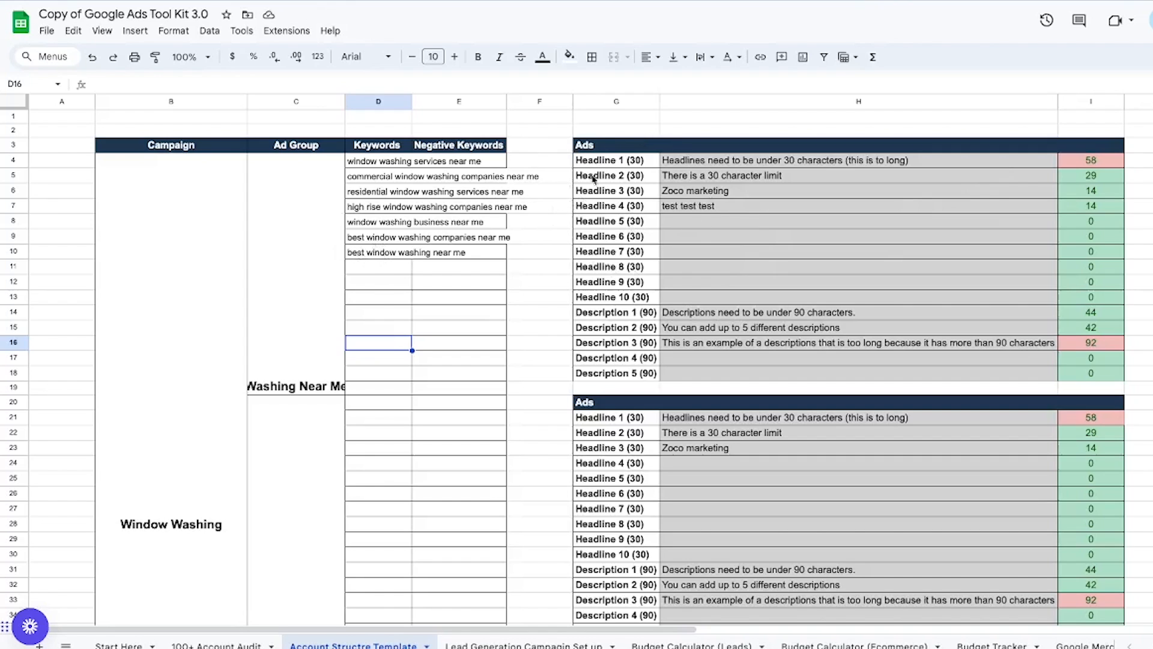
Examine the template's ad copy area, the keyword range of the first ad group and the remaining ad groups
{"action": "left_click_drag", "start_coordinate": [565, 119], "coordinate": [1048, 286]}
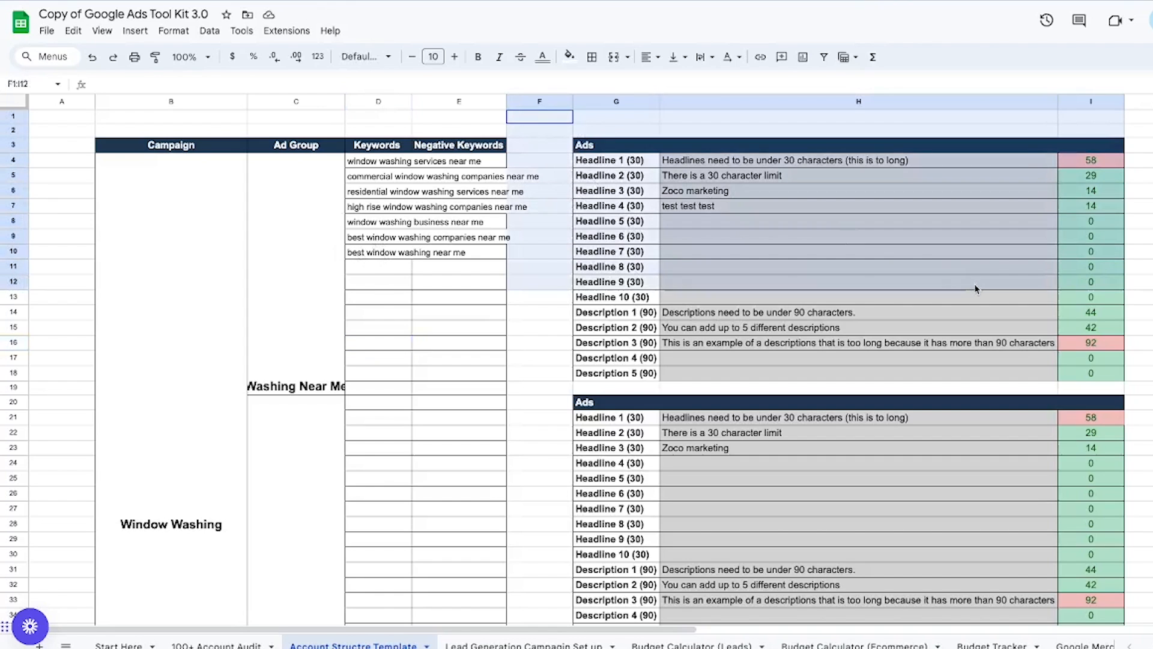
{"action": "left_click", "coordinate": [387, 119]}
{"action": "left_click_drag", "start_coordinate": [378, 165], "coordinate": [372, 387]}
{"action": "scroll", "coordinate": [210, 239], "scroll_direction": "down", "scroll_amount": 5}
{"action": "scroll", "coordinate": [209, 239], "scroll_direction": "down", "scroll_amount": 5}
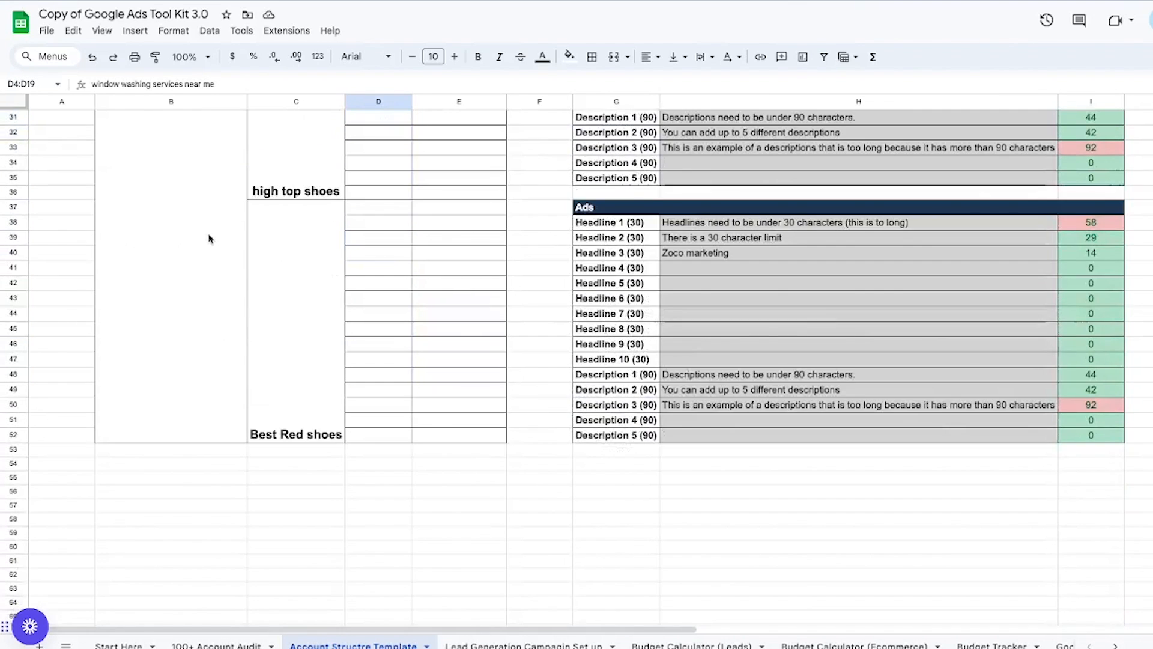
{"action": "scroll", "coordinate": [209, 237], "scroll_direction": "up", "scroll_amount": 10}
{"action": "scroll", "coordinate": [160, 216], "scroll_direction": "down", "scroll_amount": 1}
{"action": "scroll", "coordinate": [114, 163], "scroll_direction": "up", "scroll_amount": 1}
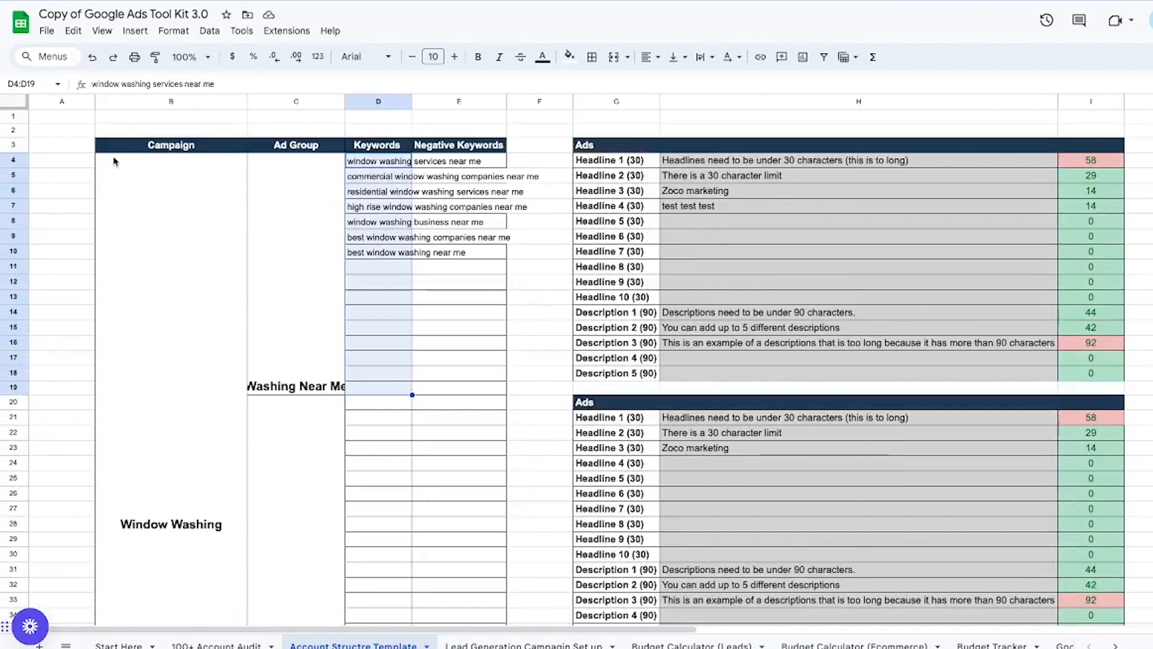
Copy the whole Window Washing campaign block B4:E52 and paste it beneath the existing one, starting at B58
{"action": "left_click_drag", "start_coordinate": [123, 158], "coordinate": [420, 315]}
{"action": "scroll", "coordinate": [463, 545], "scroll_direction": "down", "scroll_amount": 10}
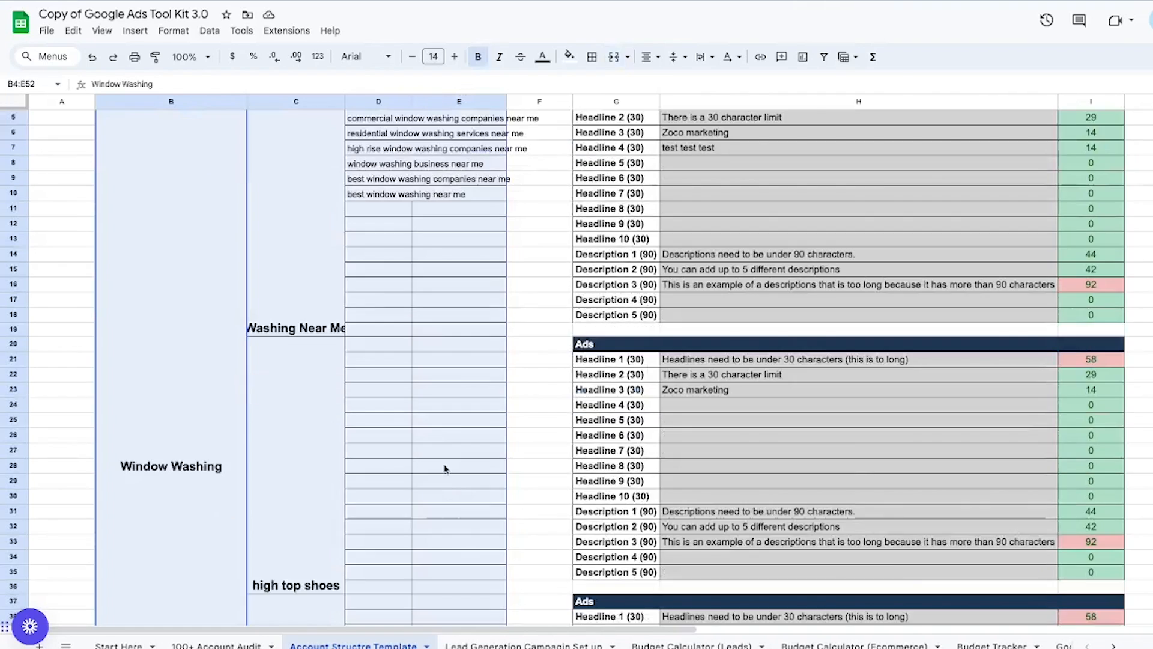
{"action": "scroll", "coordinate": [273, 430], "scroll_direction": "down", "scroll_amount": 5}
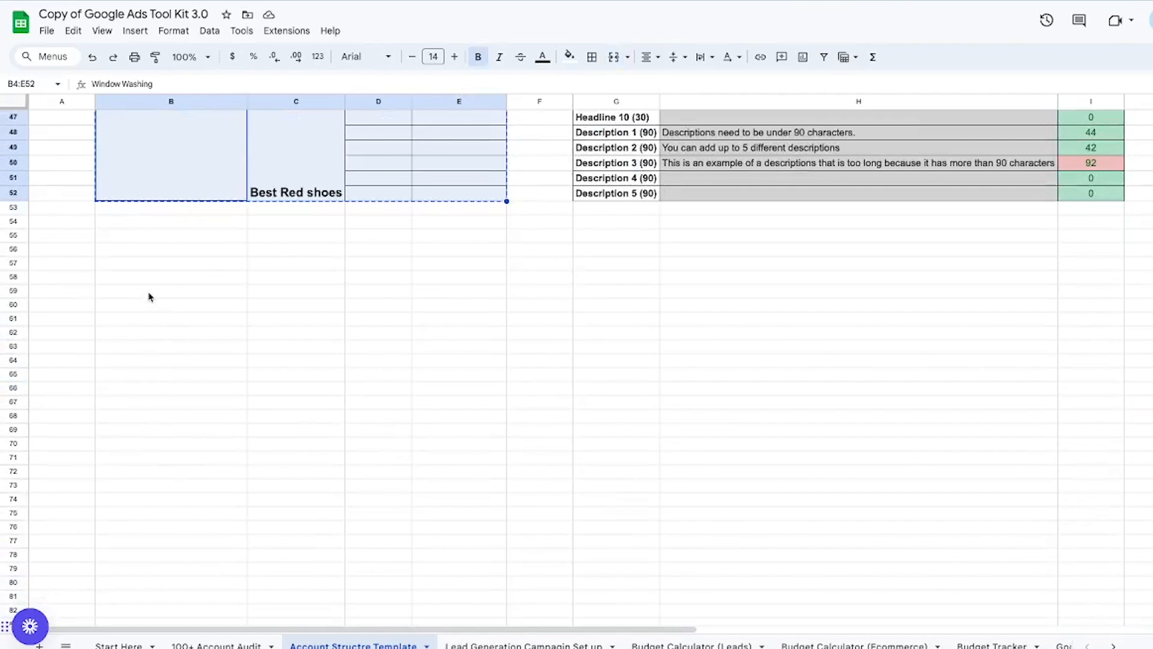
{"action": "left_click", "coordinate": [180, 274]}
{"action": "key", "text": "ctrl+v"}
{"action": "scroll", "coordinate": [215, 392], "scroll_direction": "up", "scroll_amount": 3}
{"action": "scroll", "coordinate": [350, 219], "scroll_direction": "down", "scroll_amount": 10}
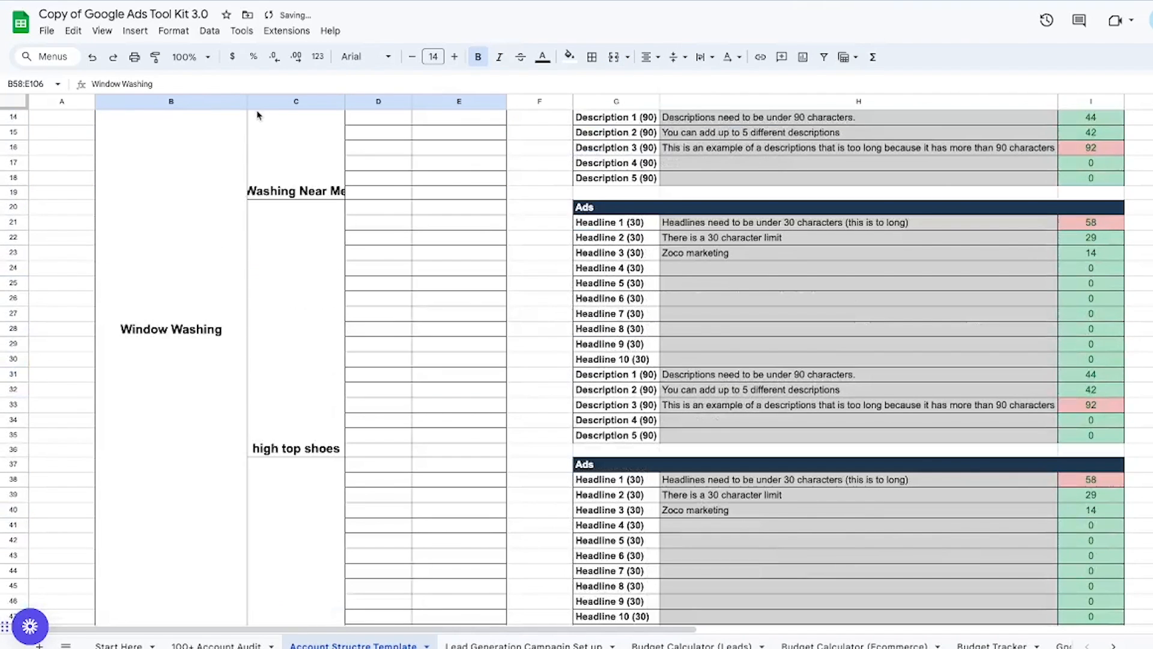
{"action": "scroll", "coordinate": [258, 114], "scroll_direction": "up", "scroll_amount": 20}
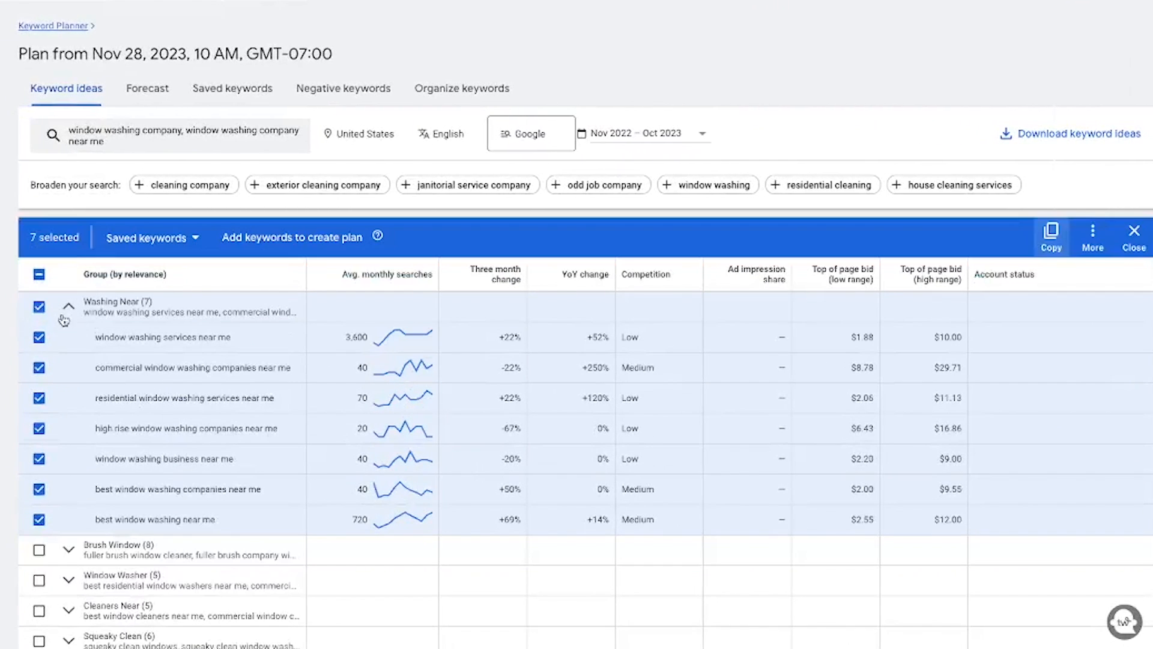
Switch to Google Ads Keyword Planner, add the seven selected "Washing Near" keywords to the plan and check their account status
{"action": "left_click", "coordinate": [69, 334]}
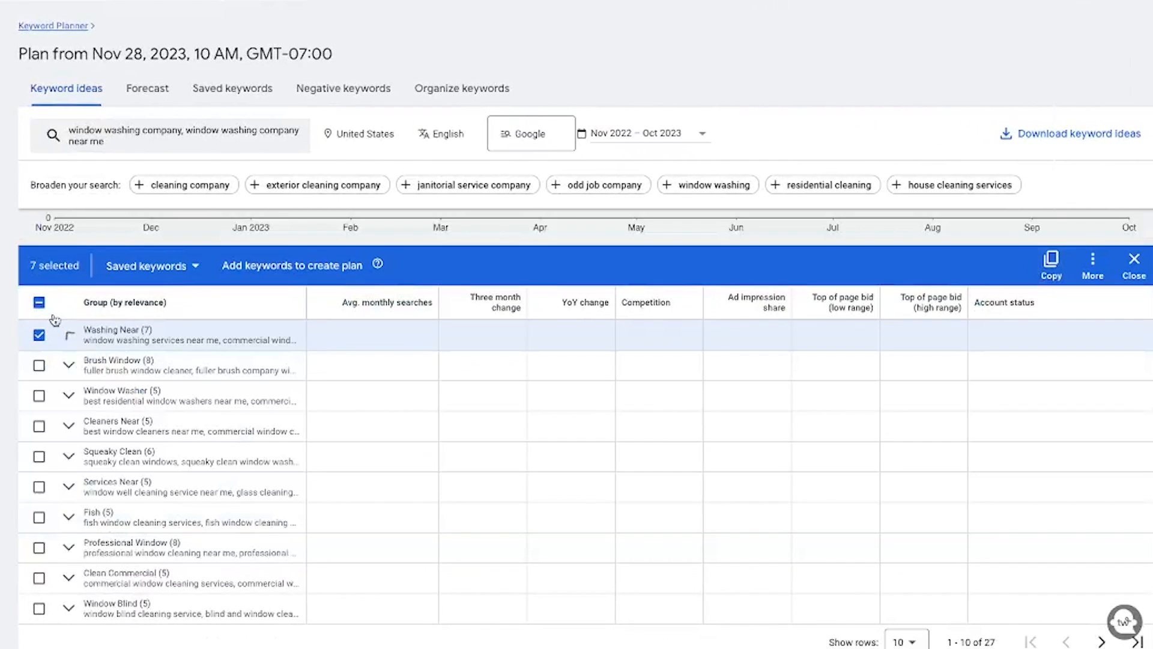
{"action": "left_click", "coordinate": [69, 334]}
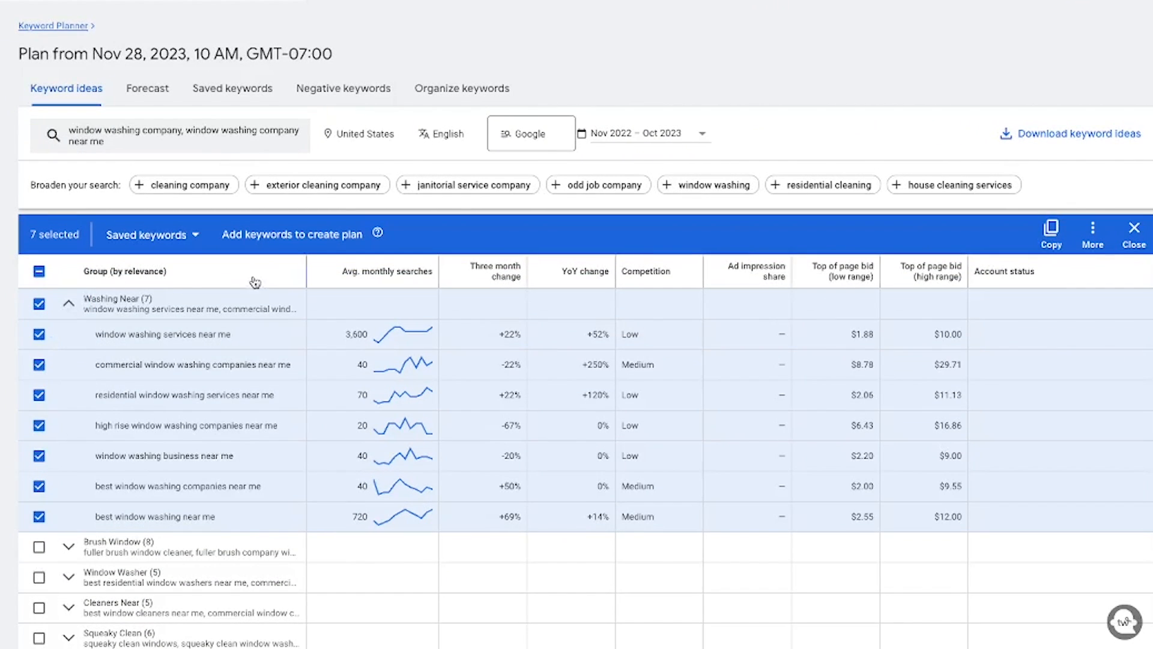
{"action": "left_click", "coordinate": [260, 240]}
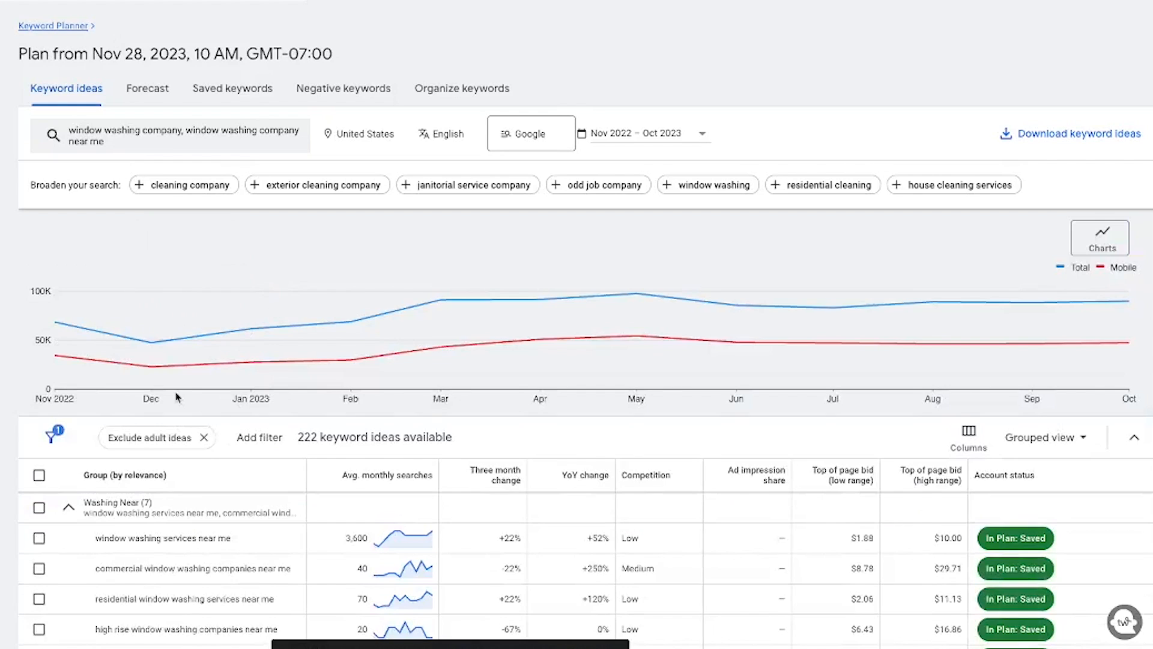
{"action": "scroll", "coordinate": [583, 435], "scroll_direction": "down", "scroll_amount": 3}
{"action": "scroll", "coordinate": [583, 434], "scroll_direction": "down", "scroll_amount": 1}
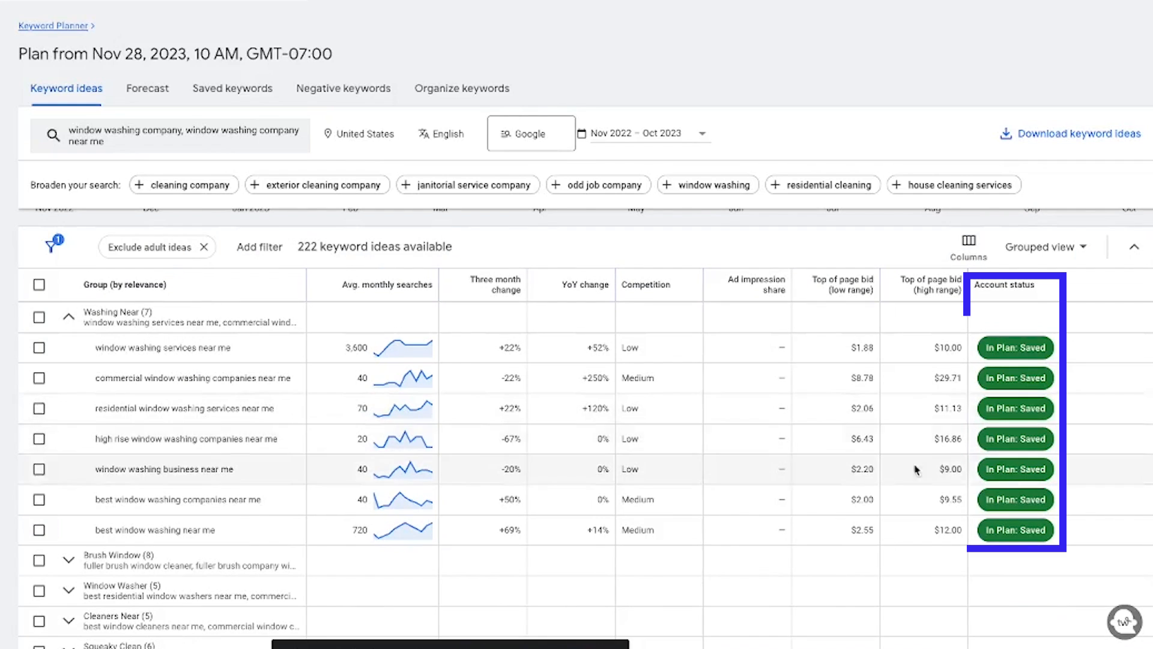
{"action": "scroll", "coordinate": [433, 276], "scroll_direction": "up", "scroll_amount": 2}
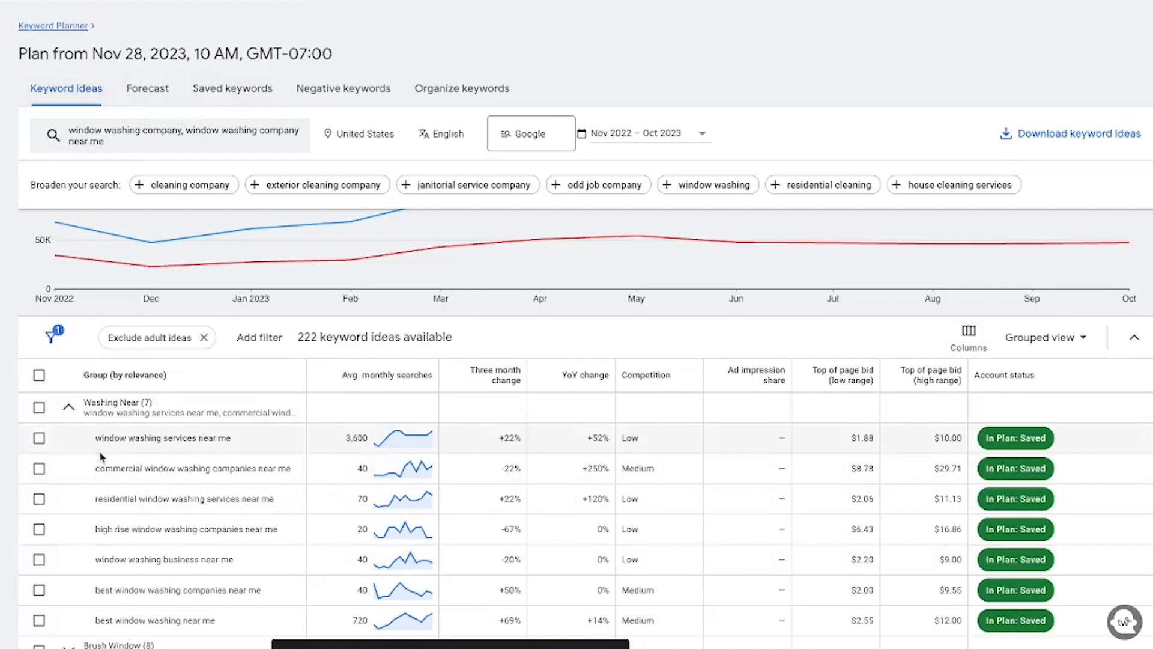
{"action": "scroll", "coordinate": [114, 453], "scroll_direction": "down", "scroll_amount": 1}
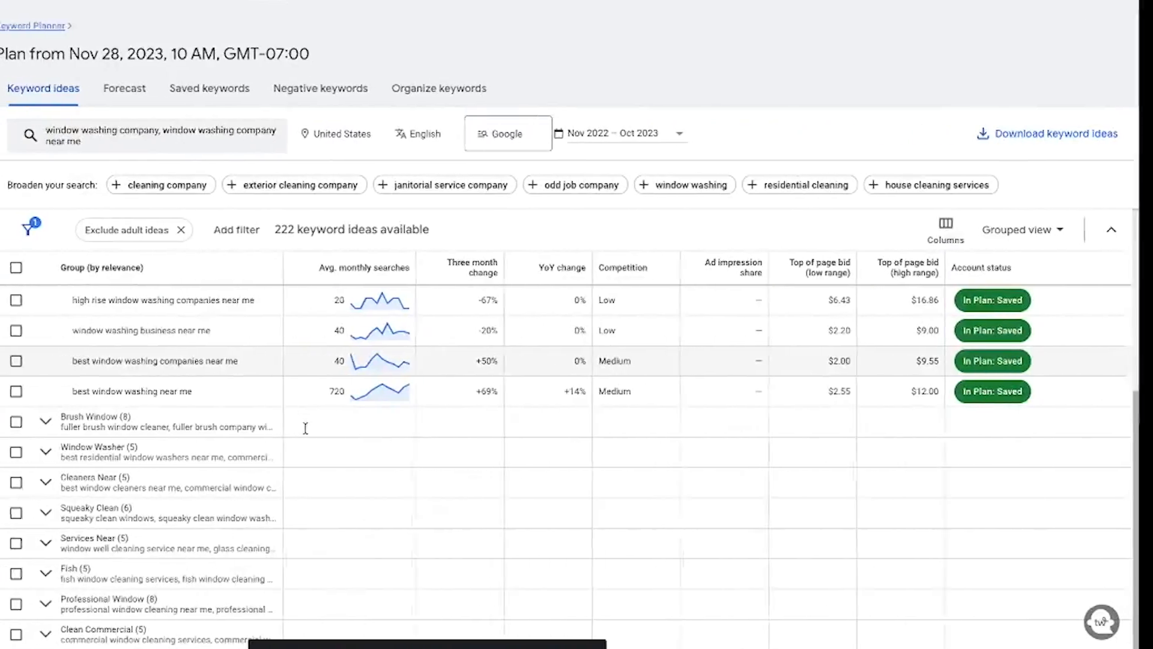
{"action": "scroll", "coordinate": [121, 360], "scroll_direction": "up", "scroll_amount": 3}
{"action": "left_click", "coordinate": [38, 267]}
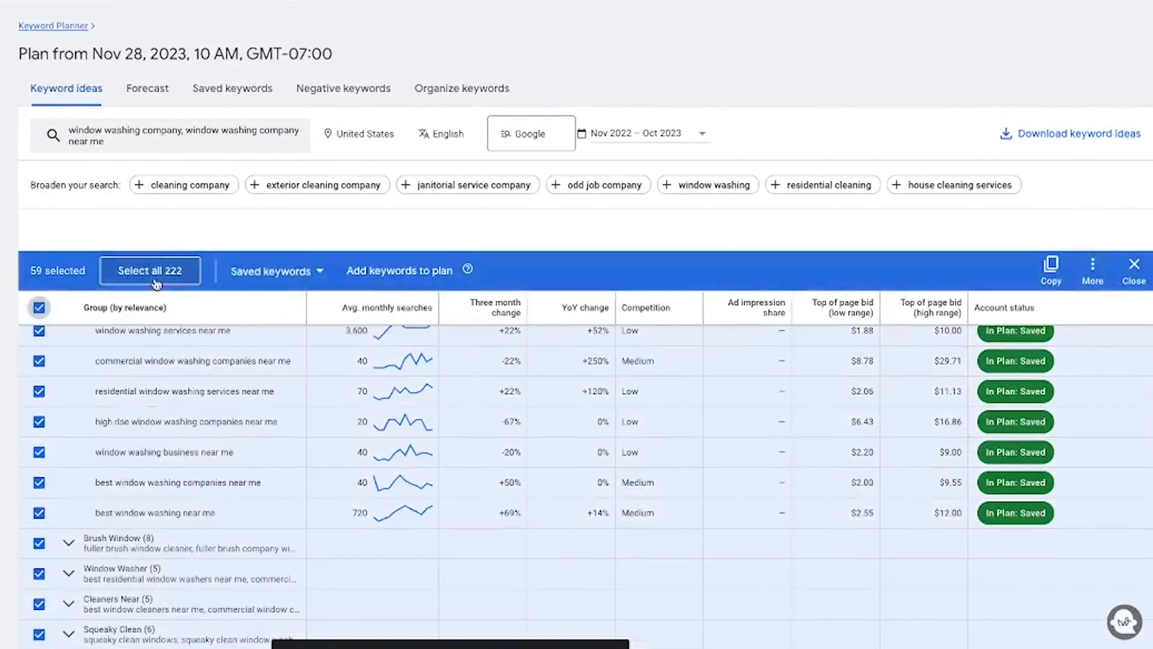
{"action": "left_click", "coordinate": [39, 266]}
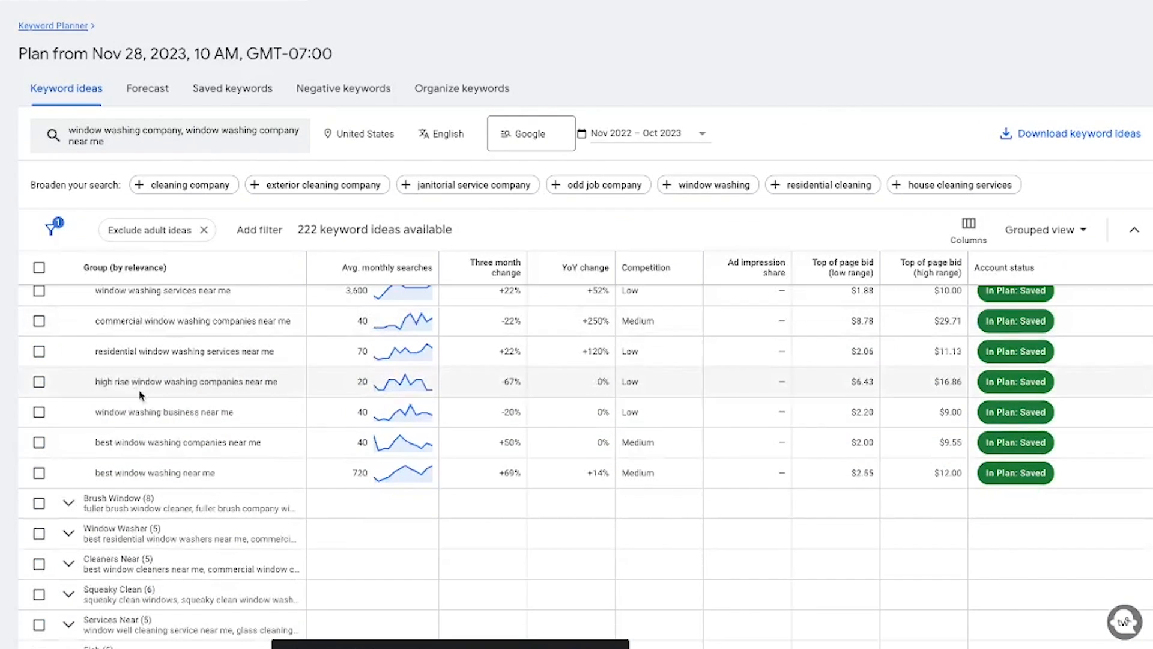
Look through the keywords in the "Brush Window" group and collapse it again
{"action": "left_click", "coordinate": [68, 502]}
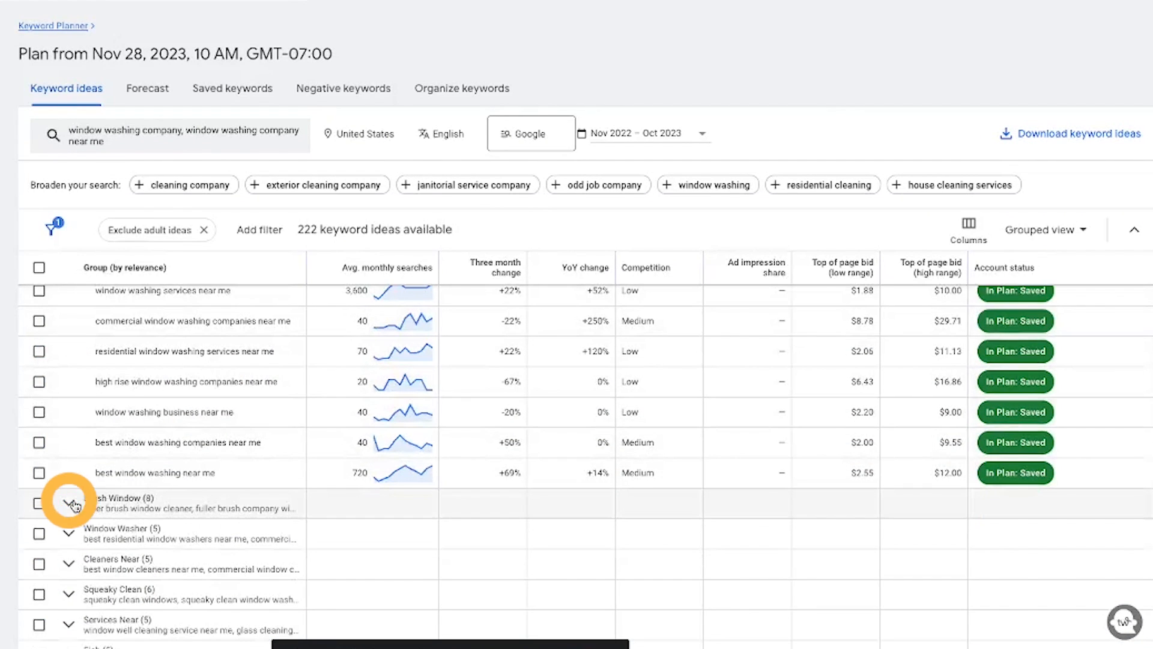
{"action": "scroll", "coordinate": [146, 525], "scroll_direction": "down", "scroll_amount": 3}
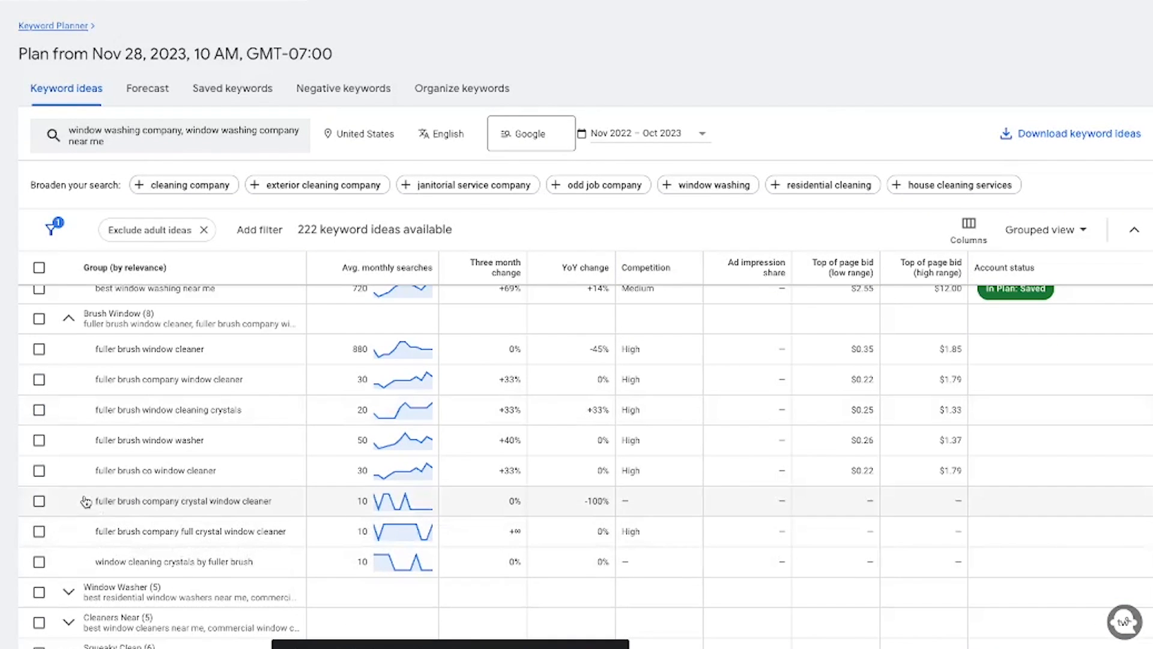
{"action": "scroll", "coordinate": [120, 388], "scroll_direction": "up", "scroll_amount": 1}
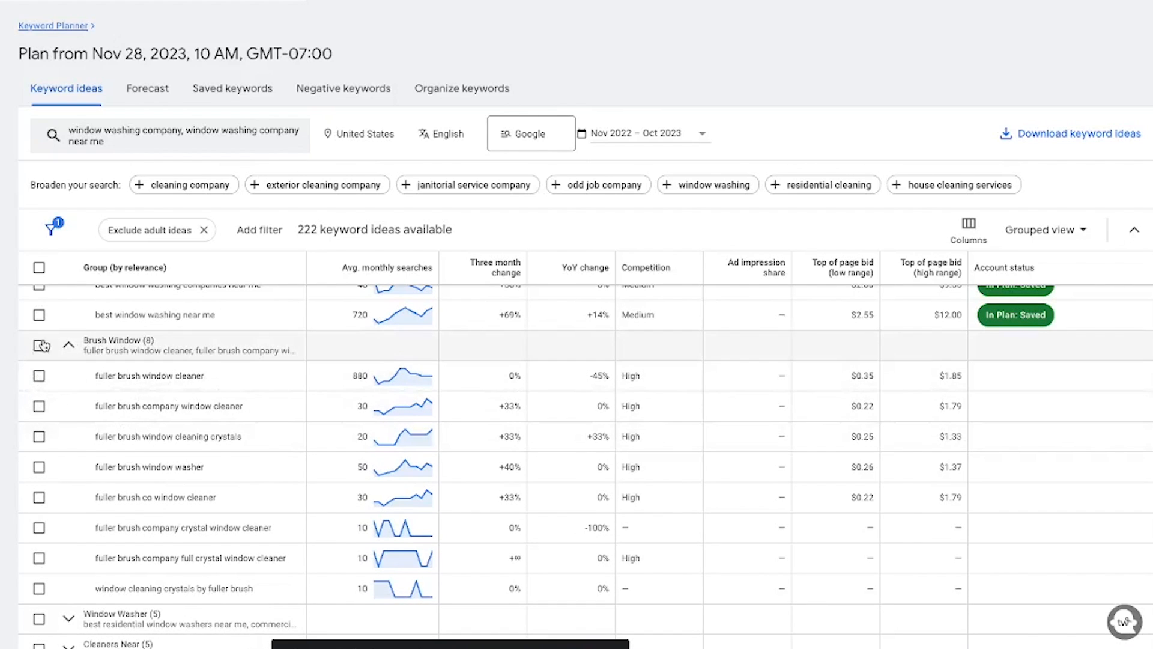
{"action": "left_click", "coordinate": [69, 345]}
Expand the "Window Washer" group, select all five of its keywords and copy them
{"action": "left_click", "coordinate": [69, 395]}
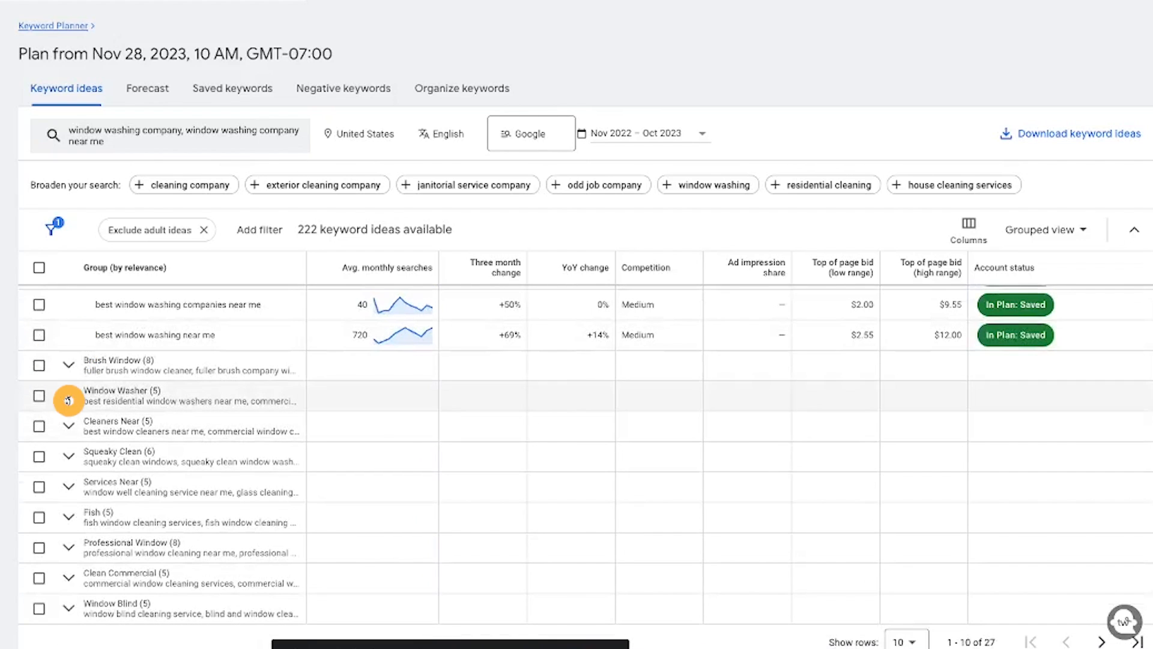
{"action": "scroll", "coordinate": [90, 420], "scroll_direction": "down", "scroll_amount": 1}
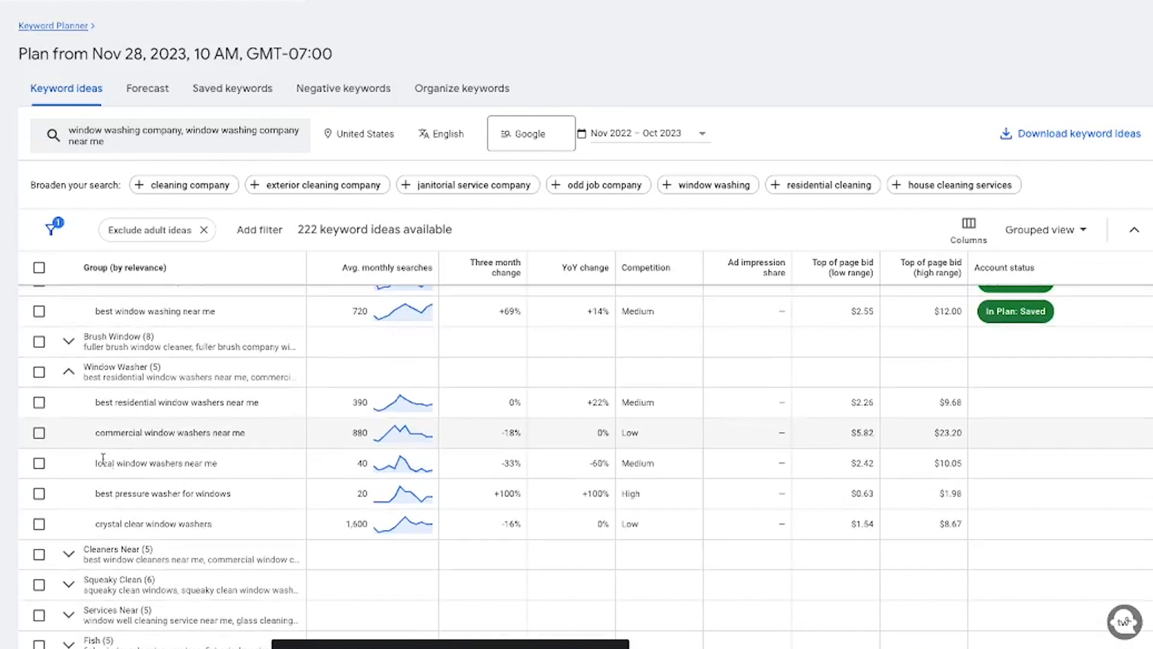
{"action": "left_click", "coordinate": [39, 401]}
{"action": "left_click", "coordinate": [39, 432]}
{"action": "left_click", "coordinate": [39, 463]}
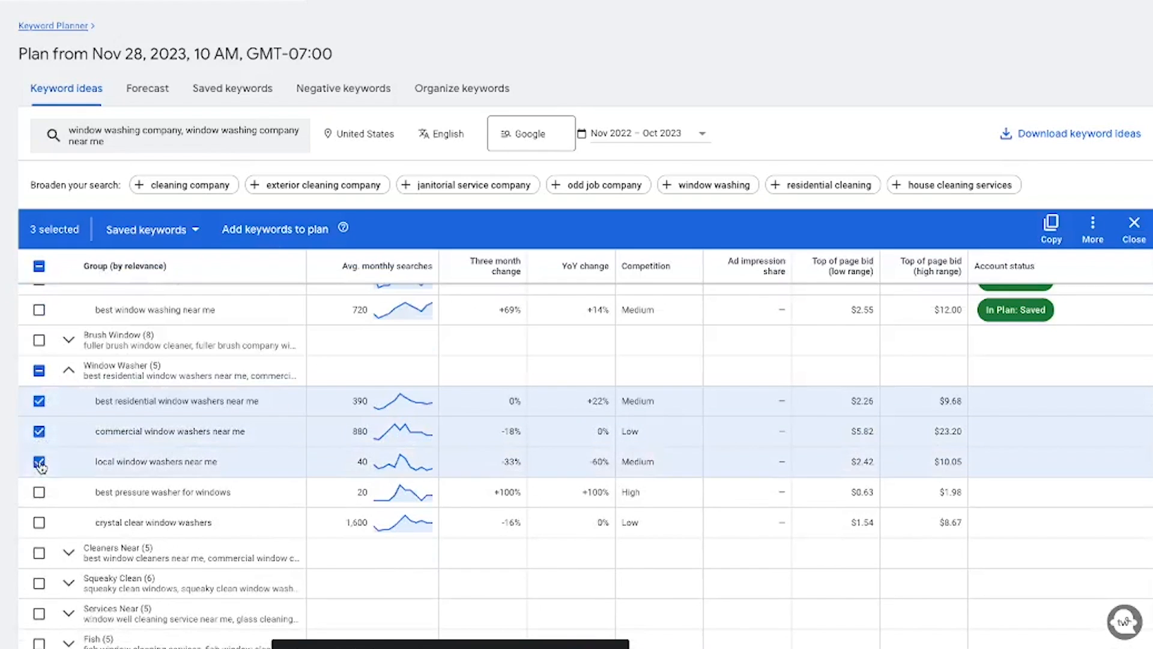
{"action": "left_click", "coordinate": [39, 492]}
{"action": "left_click", "coordinate": [39, 523]}
{"action": "scroll", "coordinate": [188, 464], "scroll_direction": "up", "scroll_amount": 2}
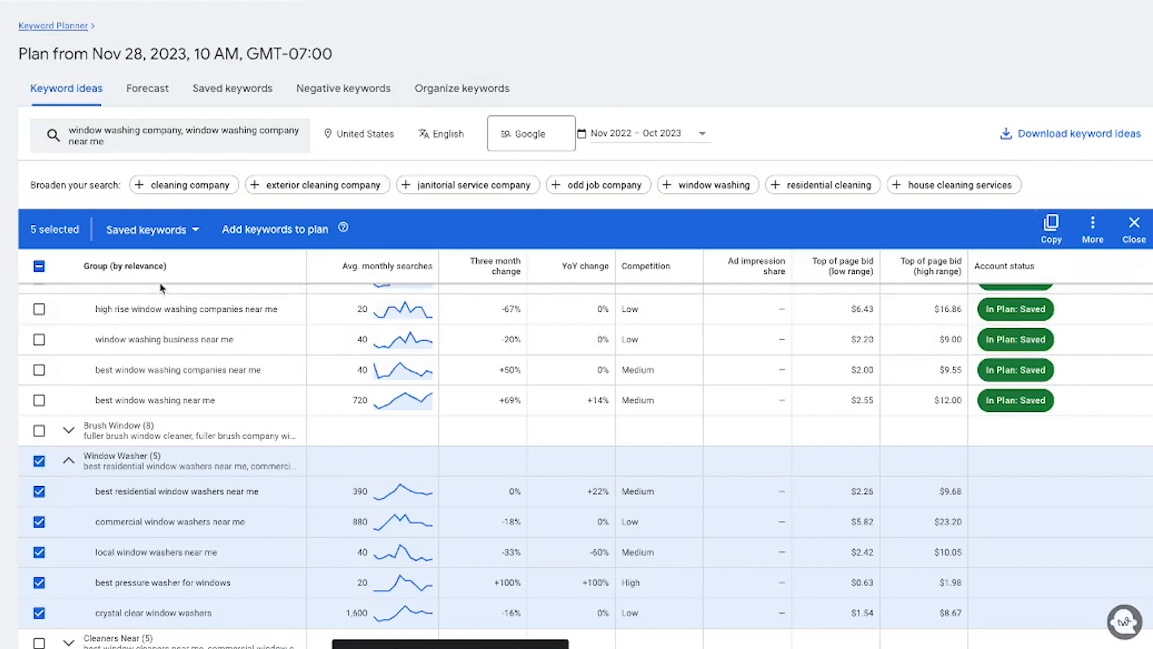
Switch to the Google Sheets template and rename the "high top shoes" ad group "Window Washer"
{"action": "key", "text": "ctrl+Right"}
{"action": "scroll", "coordinate": [78, 498], "scroll_direction": "down", "scroll_amount": 4}
{"action": "double_click", "coordinate": [72, 442]}
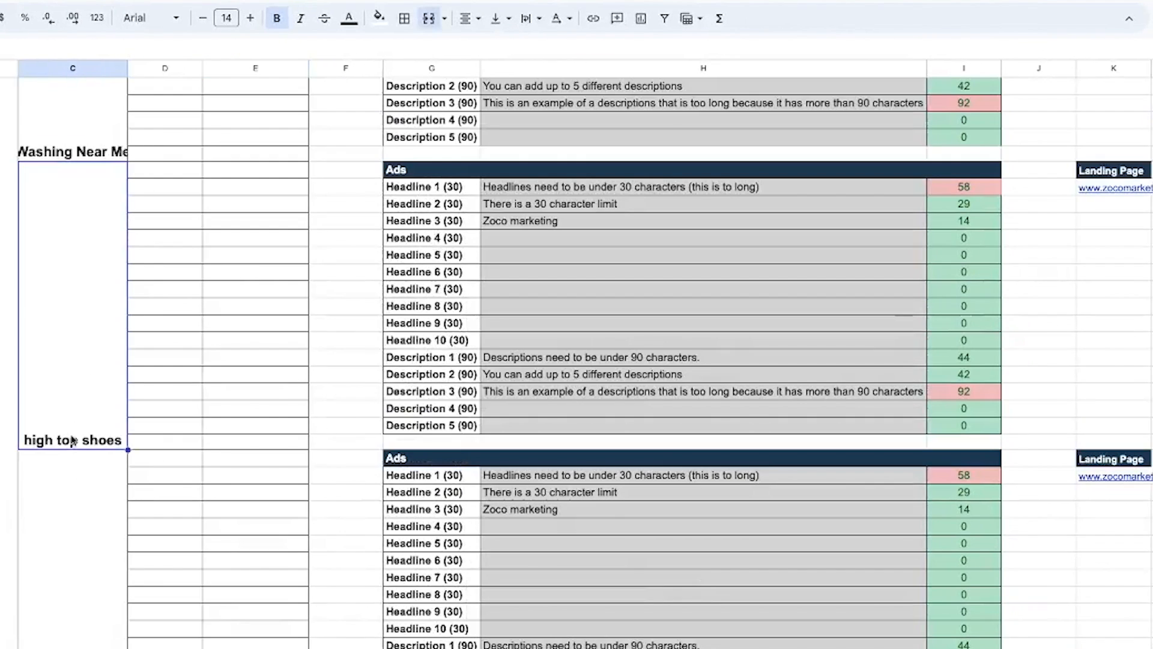
{"action": "key", "text": "BackSpace"}
{"action": "key", "text": "BackSpace"}
{"action": "key", "text": "BackSpace"}
{"action": "key", "text": "BackSpace"}
{"action": "key", "text": "BackSpace"}
{"action": "key", "text": "BackSpace"}
{"action": "key", "text": "BackSpace"}
{"action": "key", "text": "BackSpace"}
{"action": "key", "text": "BackSpace"}
{"action": "key", "text": "BackSpace"}
{"action": "key", "text": "BackSpace"}
{"action": "key", "text": "BackSpace"}
{"action": "key", "text": "BackSpace"}
{"action": "key", "text": "BackSpace"}
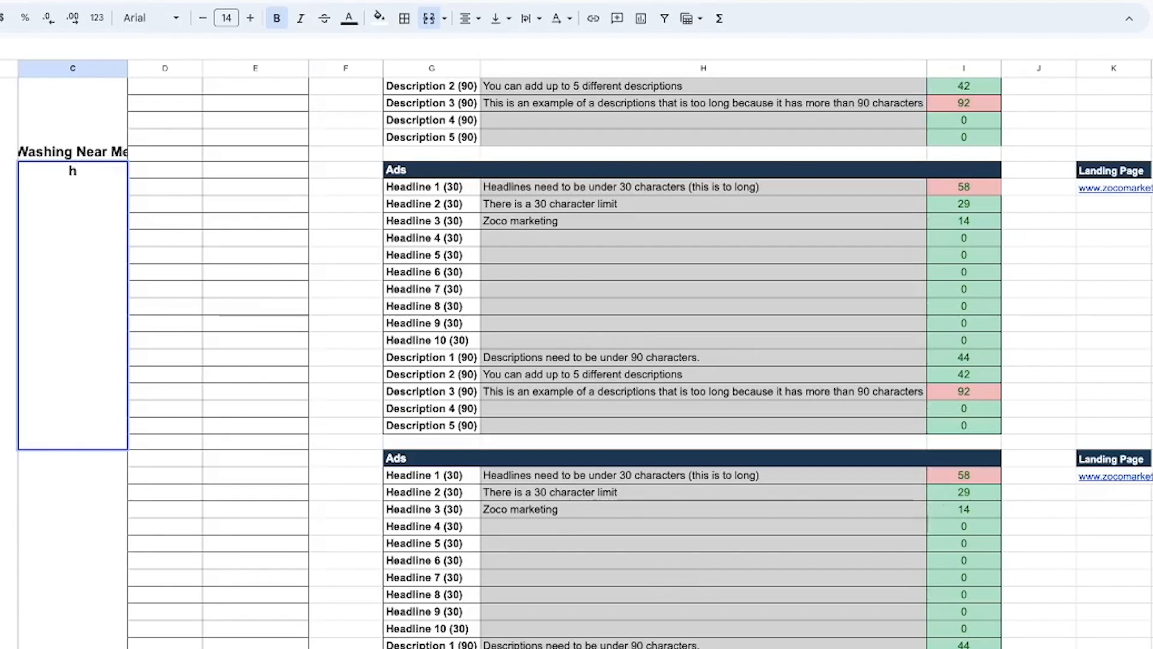
{"action": "type", "text": "Window Ws"}
{"action": "key", "text": "BackSpace"}
{"action": "type", "text": "asher"}
Paste the copied window washer keywords into the Keywords column of the second ad group, starting at its first row
{"action": "left_click", "coordinate": [149, 174]}
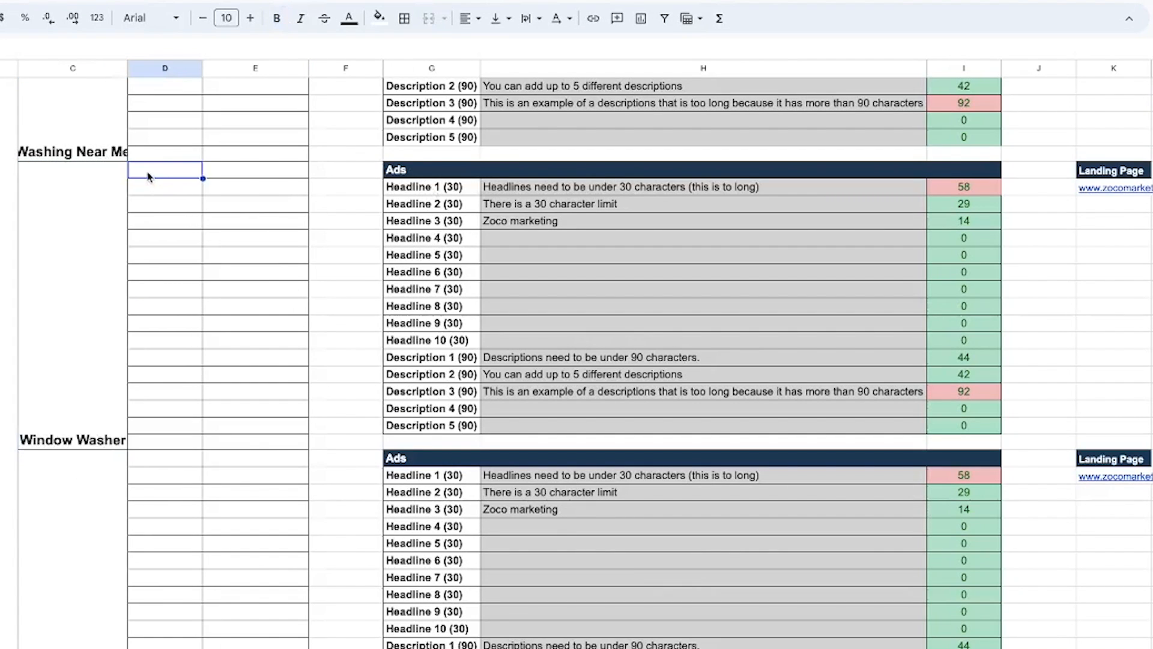
{"action": "type", "text": "best residential window washers near me commercial window washers near me local window washers near me best pressure washer for windows crystal clear window washers"}
Switch back to Google Ads Keyword Planner and deselect the "Window Washer" group
{"action": "key", "text": "ctrl+Left"}
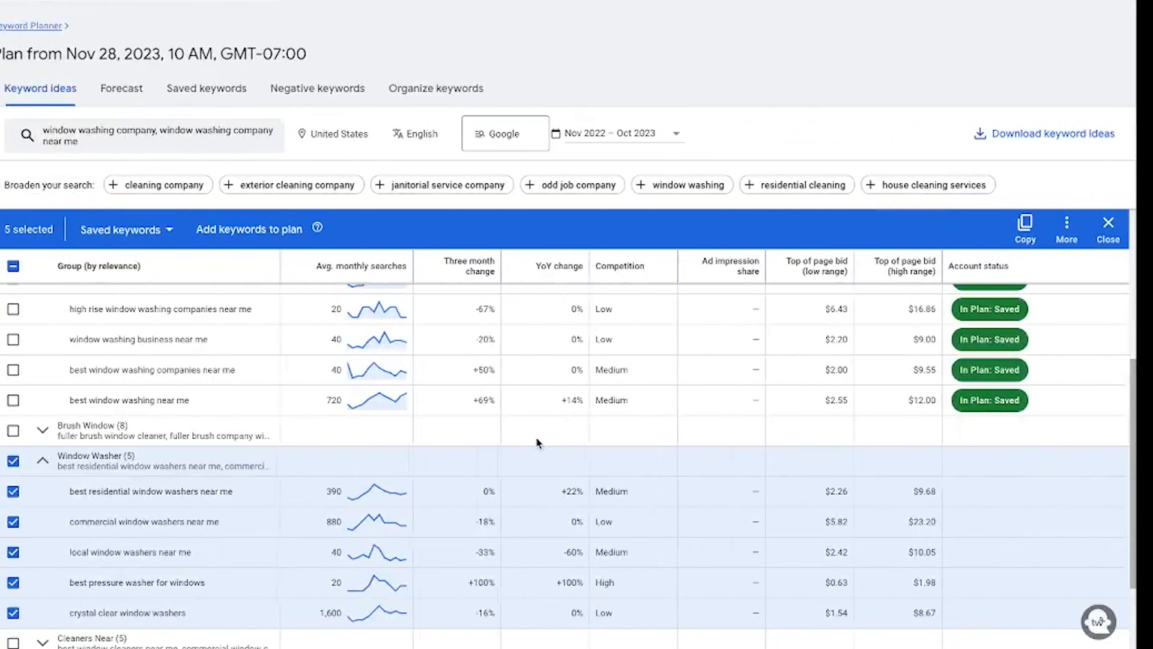
{"action": "scroll", "coordinate": [668, 417], "scroll_direction": "down", "scroll_amount": 2}
{"action": "scroll", "coordinate": [679, 438], "scroll_direction": "up", "scroll_amount": 2}
{"action": "scroll", "coordinate": [712, 493], "scroll_direction": "down", "scroll_amount": 1}
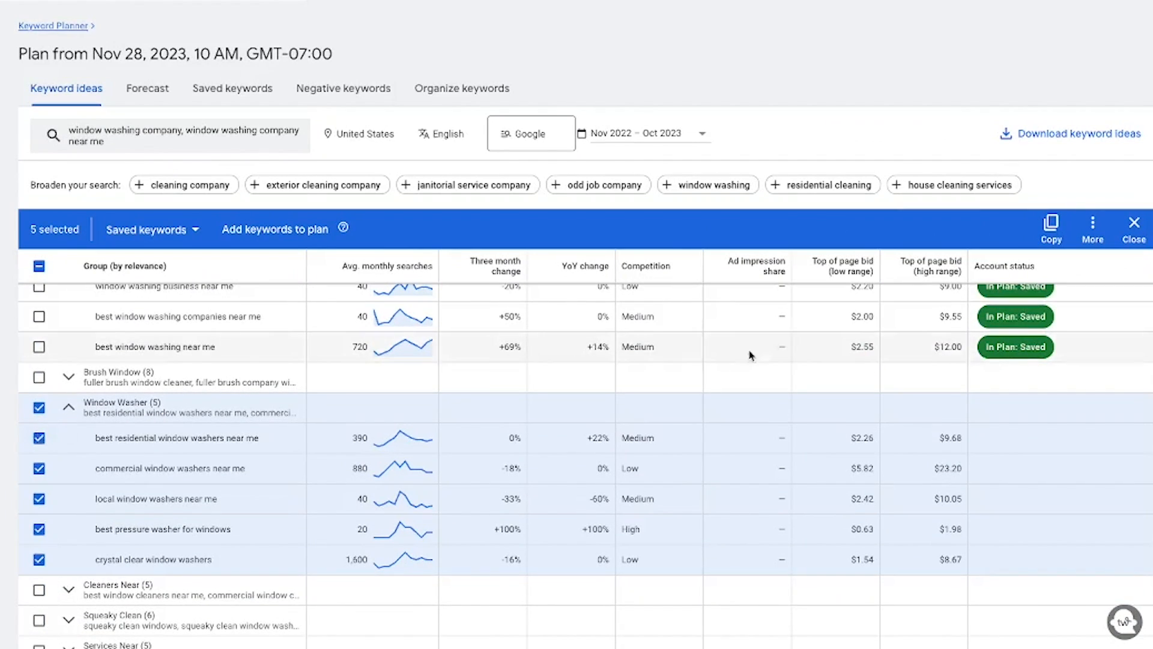
{"action": "left_click", "coordinate": [38, 410]}
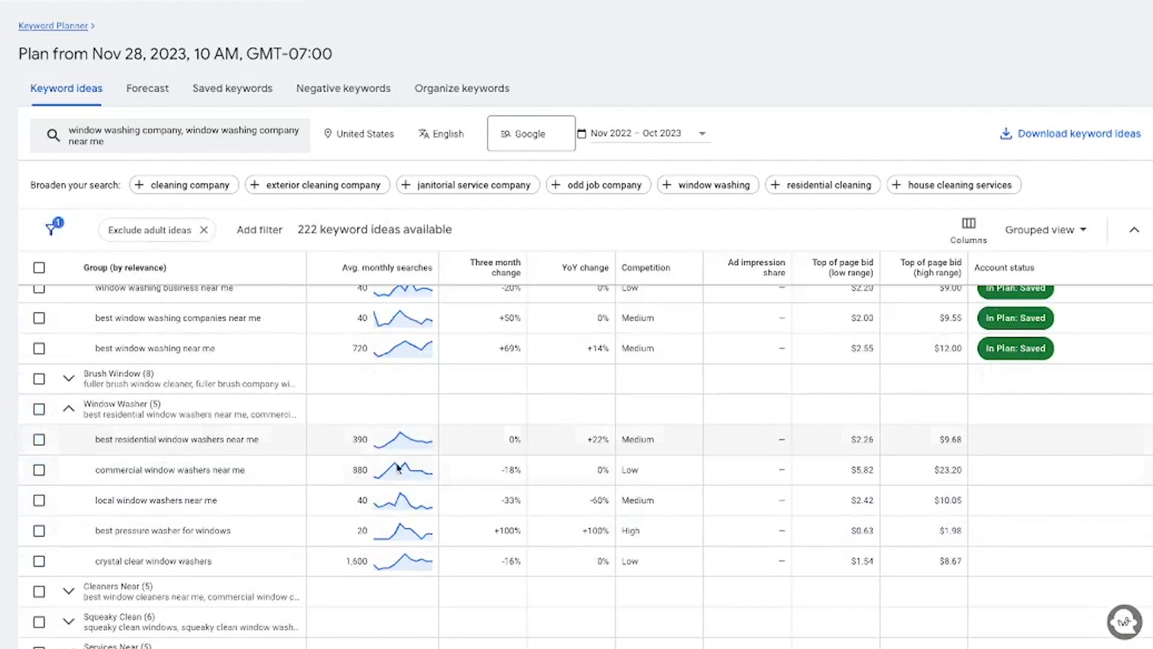
{"action": "key", "text": "ctrl+Right"}
{"action": "key", "text": "ctrl+Left"}
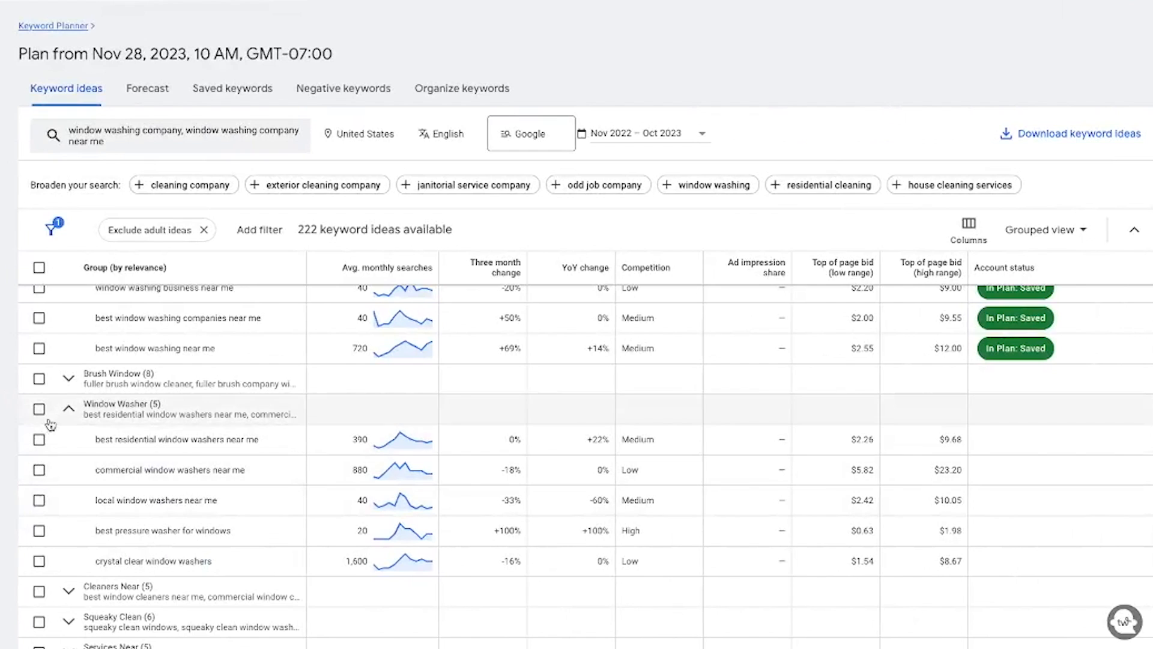
View the available download options for the keyword ideas and close them again
{"action": "scroll", "coordinate": [567, 387], "scroll_direction": "up", "scroll_amount": 2}
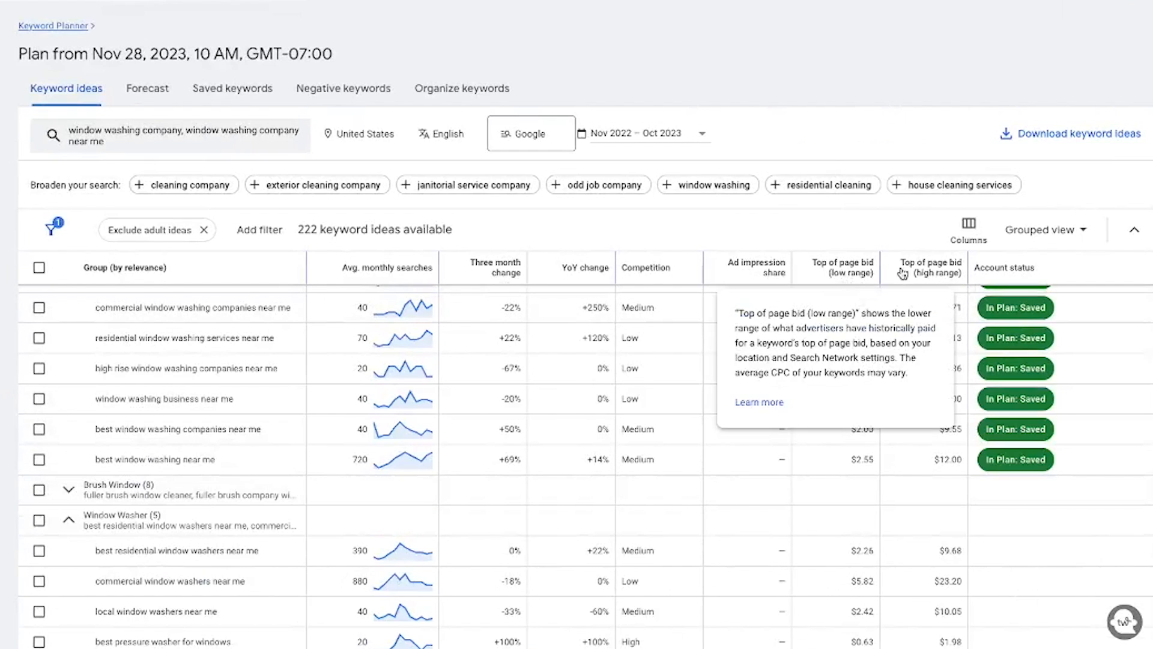
{"action": "left_click", "coordinate": [1036, 136]}
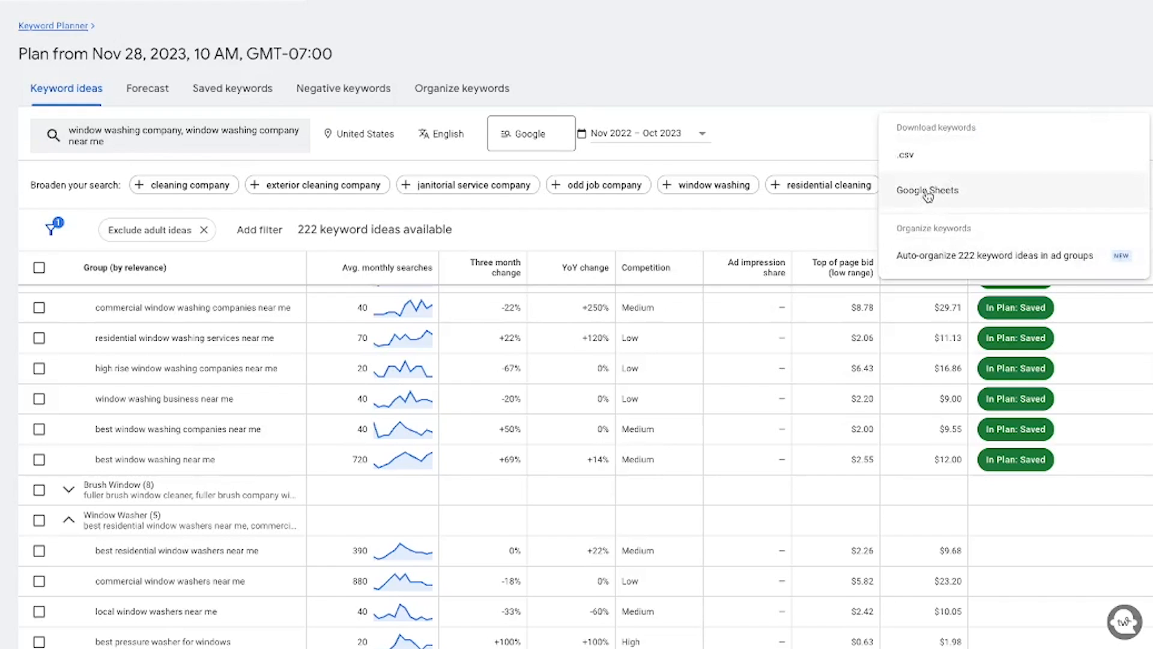
{"action": "left_click", "coordinate": [849, 150]}
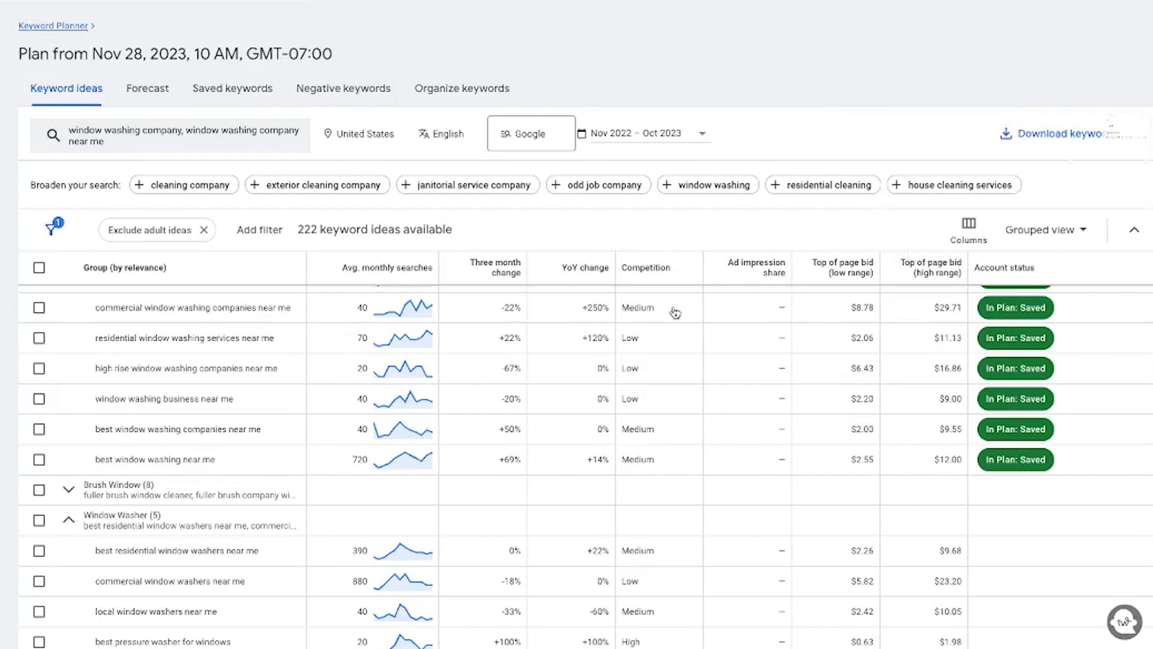
Select all five keywords in the "Window Washer" group and add them to the plan
{"action": "scroll", "coordinate": [564, 377], "scroll_direction": "down", "scroll_amount": 2}
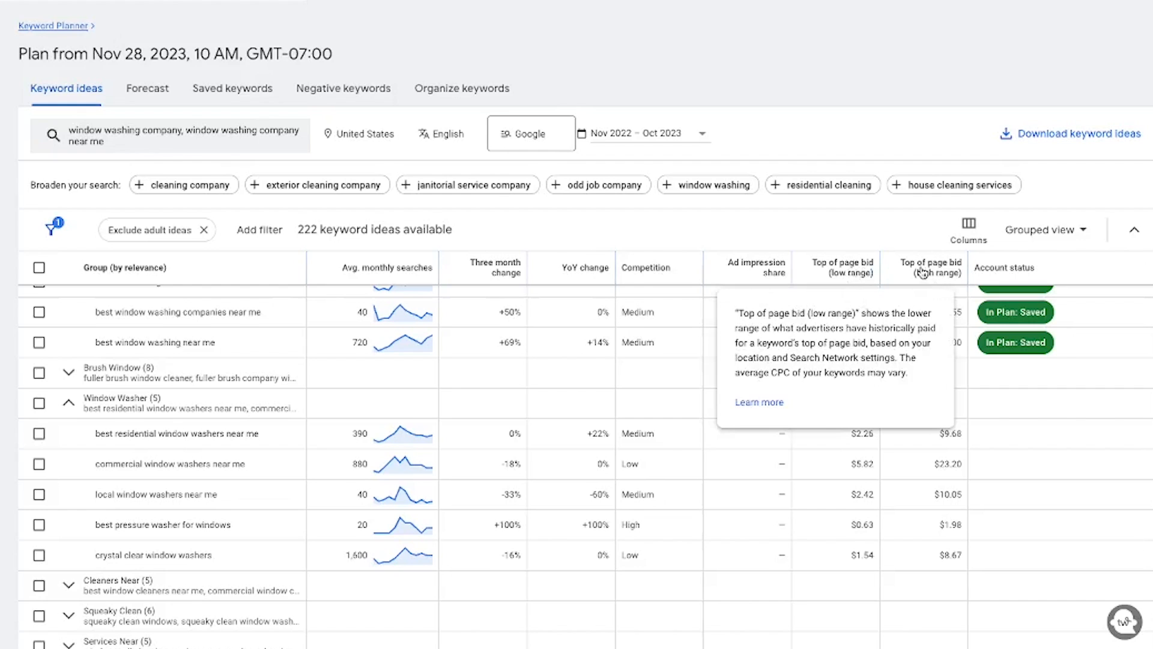
{"action": "scroll", "coordinate": [380, 469], "scroll_direction": "down", "scroll_amount": 2}
{"action": "scroll", "coordinate": [276, 465], "scroll_direction": "up", "scroll_amount": 2}
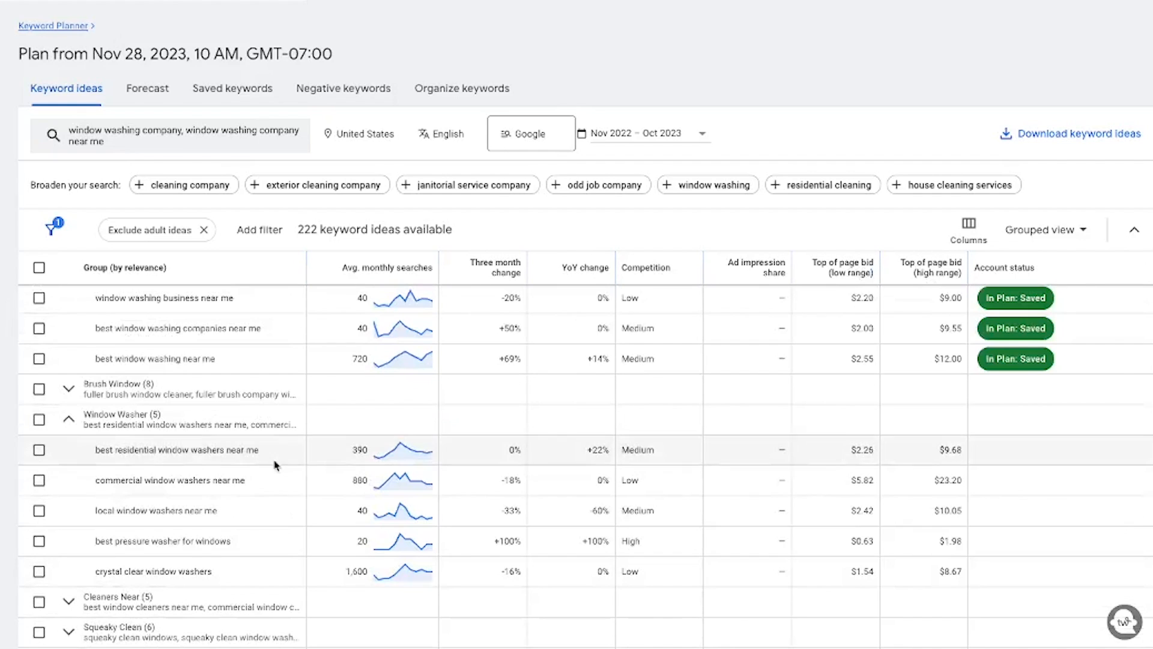
{"action": "left_click", "coordinate": [39, 449]}
{"action": "left_click", "coordinate": [39, 478]}
{"action": "left_click", "coordinate": [39, 508]}
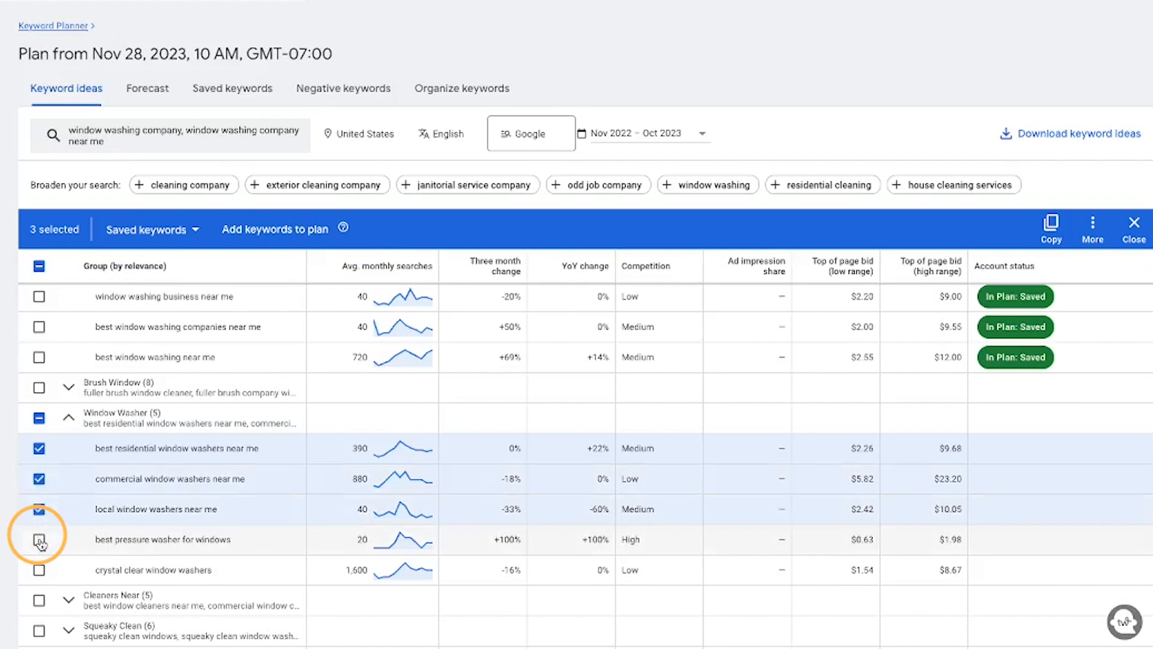
{"action": "left_click", "coordinate": [39, 539]}
{"action": "left_click", "coordinate": [39, 570]}
{"action": "left_click", "coordinate": [275, 230]}
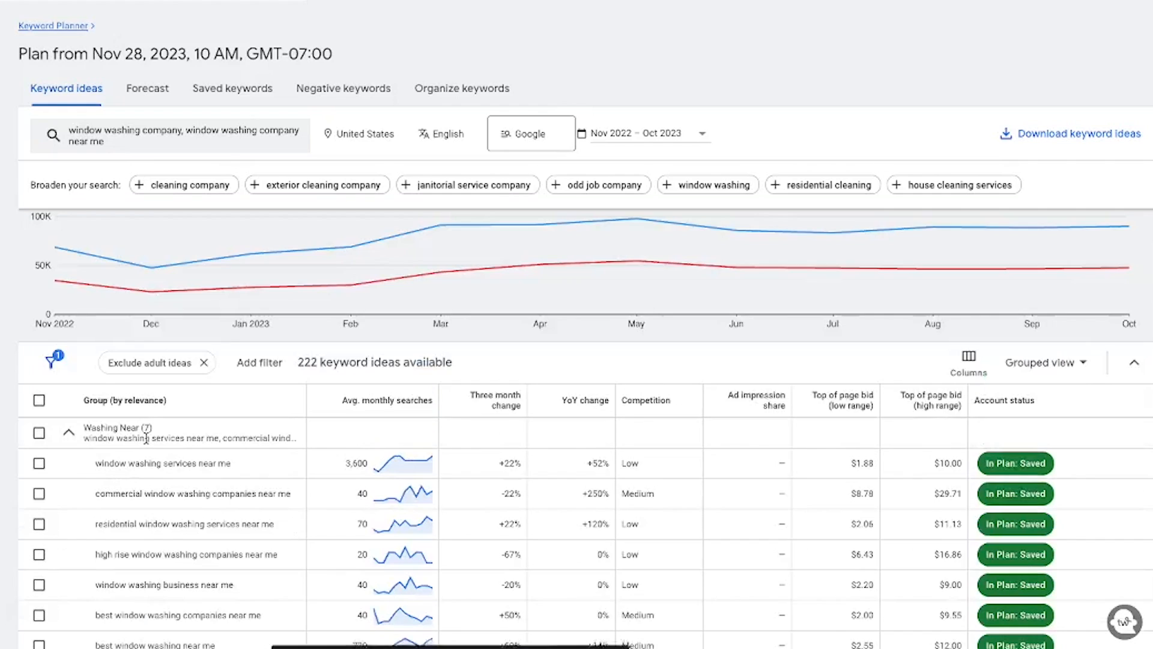
Expand the "Professional Window" group, select all eight of its keywords and add them to the plan
{"action": "scroll", "coordinate": [146, 431], "scroll_direction": "down", "scroll_amount": 10}
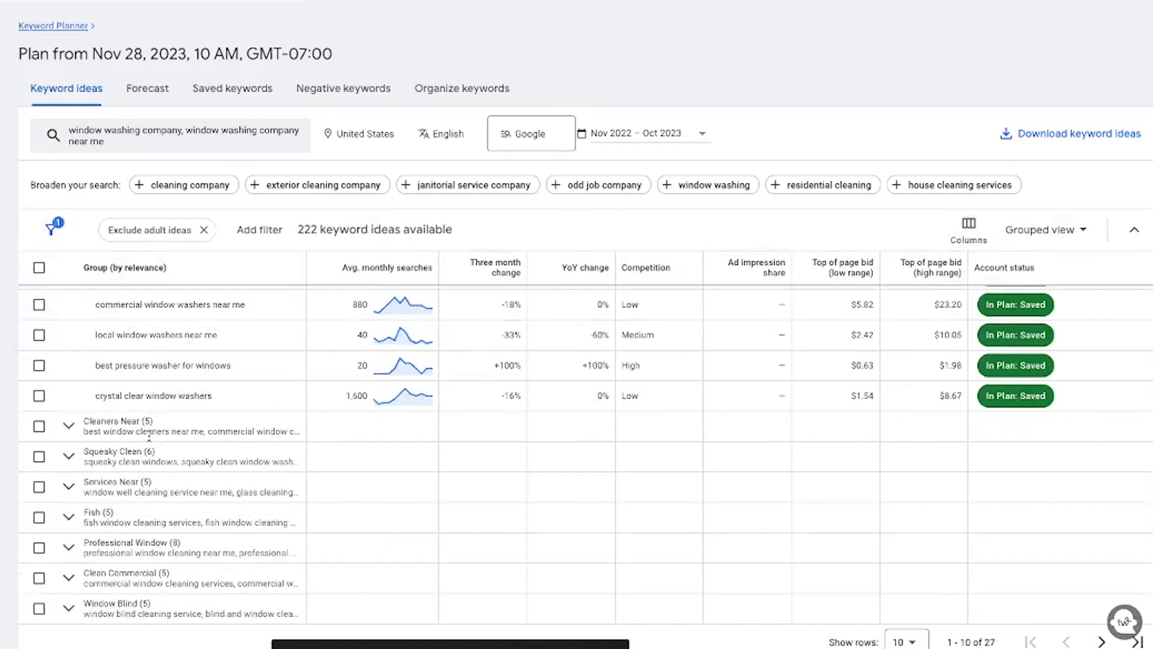
{"action": "left_click", "coordinate": [67, 551]}
{"action": "scroll", "coordinate": [193, 576], "scroll_direction": "down", "scroll_amount": 2}
{"action": "left_click", "coordinate": [39, 447]}
{"action": "scroll", "coordinate": [72, 518], "scroll_direction": "down", "scroll_amount": 3}
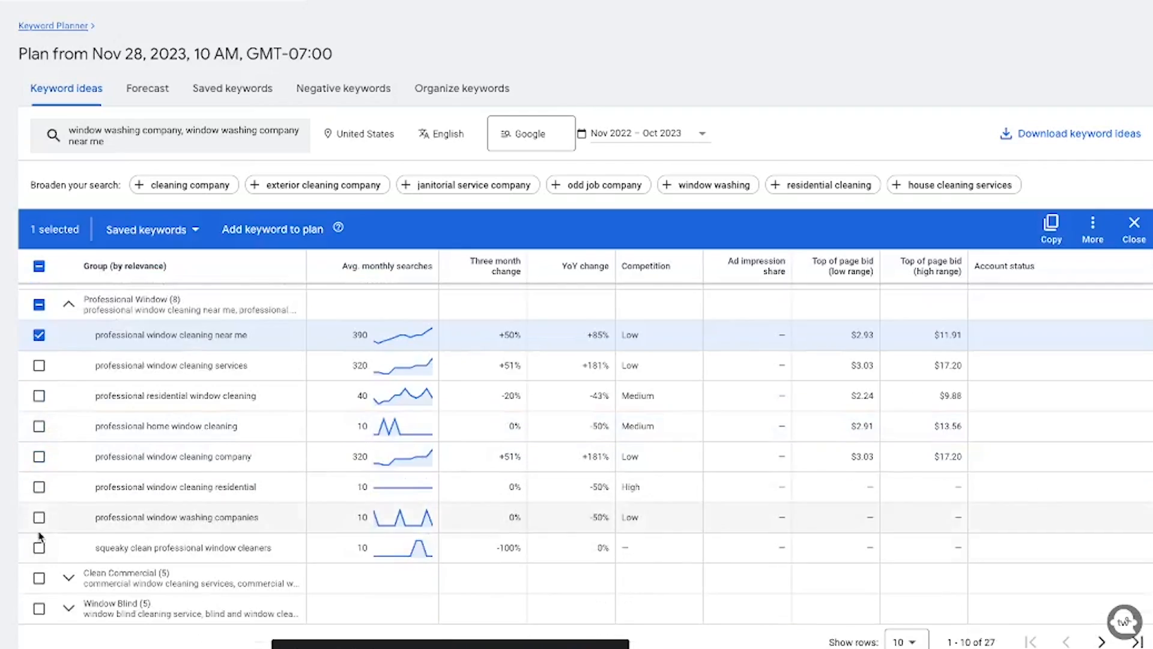
{"action": "left_click", "coordinate": [39, 547], "text": "shift"}
{"action": "scroll", "coordinate": [42, 541], "scroll_direction": "up", "scroll_amount": 2}
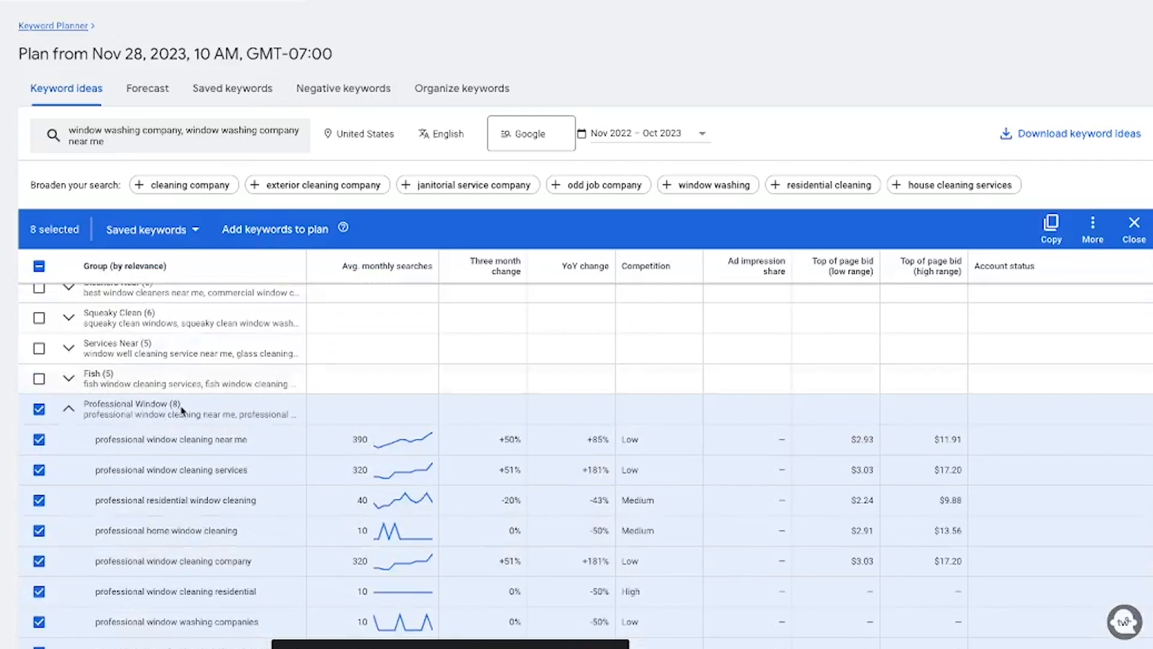
{"action": "left_click", "coordinate": [275, 229]}
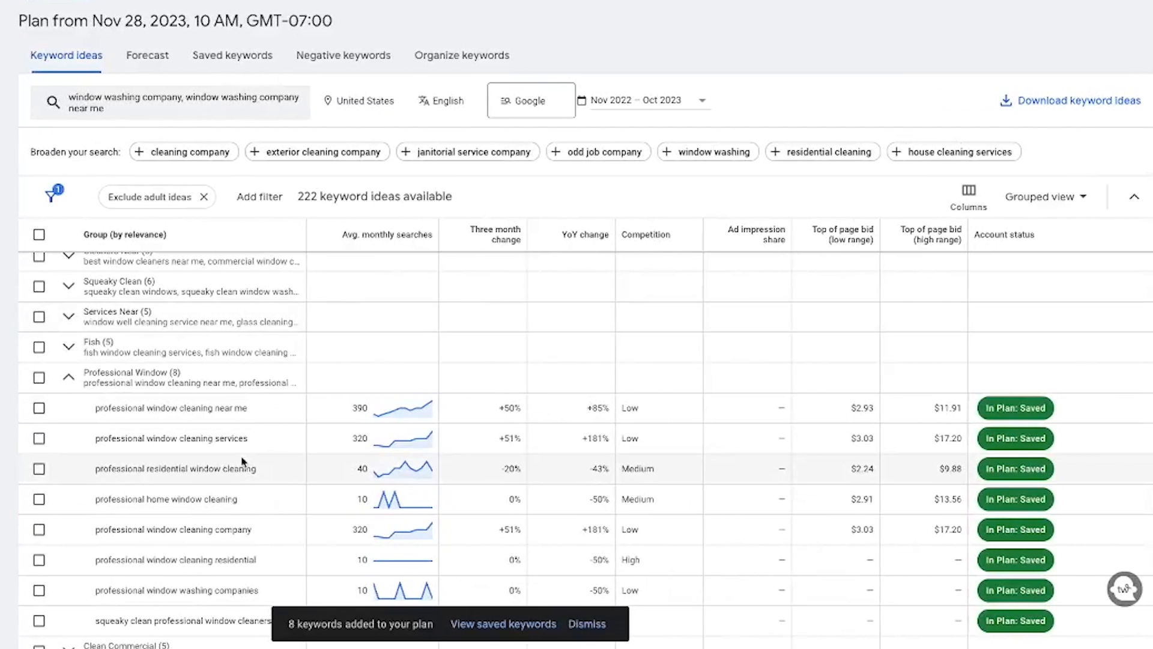
Change the keyword ideas from grouped view to Keyword view and show 500 rows per page
{"action": "scroll", "coordinate": [243, 459], "scroll_direction": "down", "scroll_amount": 2}
{"action": "scroll", "coordinate": [243, 460], "scroll_direction": "up", "scroll_amount": 7}
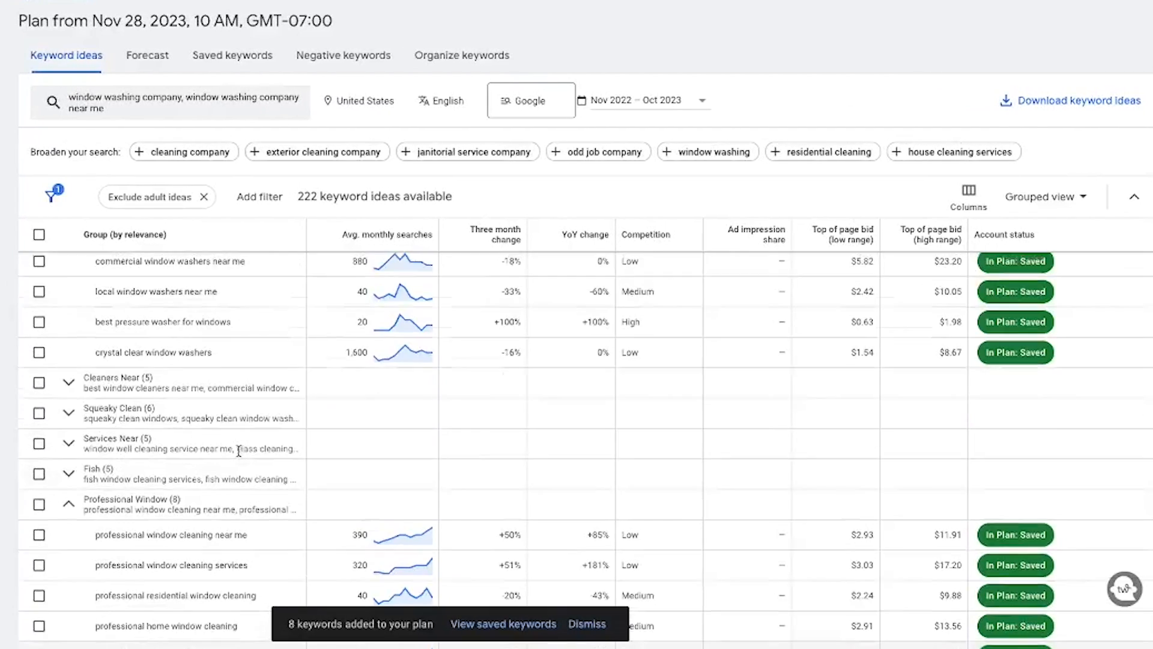
{"action": "scroll", "coordinate": [301, 430], "scroll_direction": "down", "scroll_amount": 5}
{"action": "scroll", "coordinate": [583, 463], "scroll_direction": "up", "scroll_amount": 10}
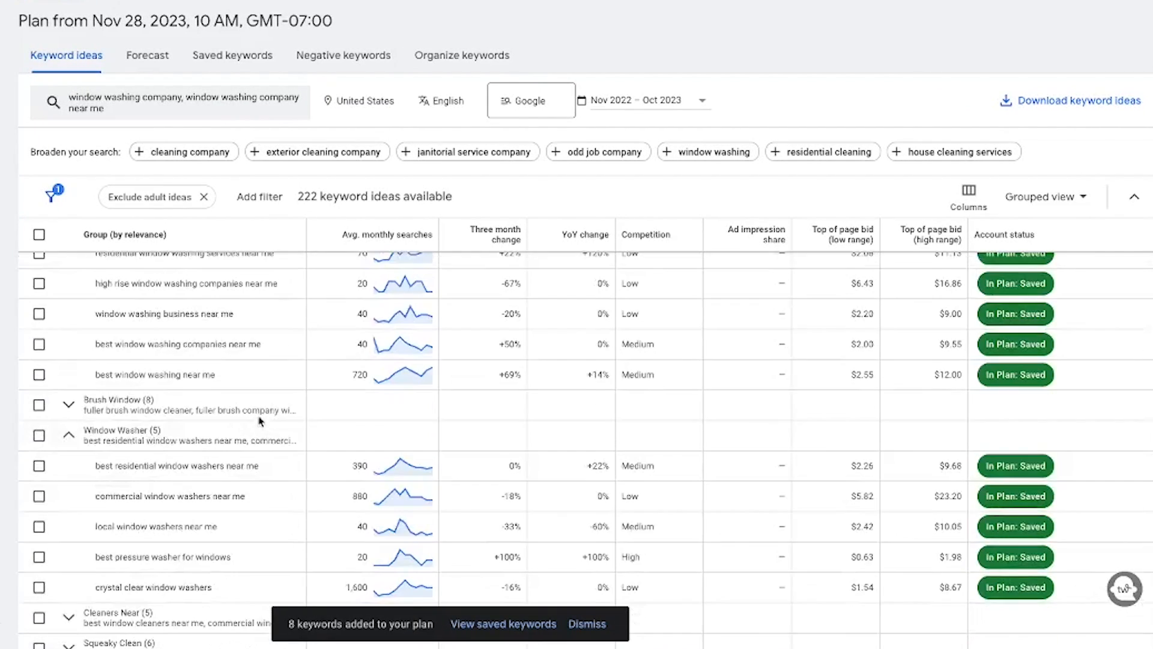
{"action": "scroll", "coordinate": [582, 461], "scroll_direction": "down", "scroll_amount": 4}
{"action": "scroll", "coordinate": [481, 335], "scroll_direction": "up", "scroll_amount": 4}
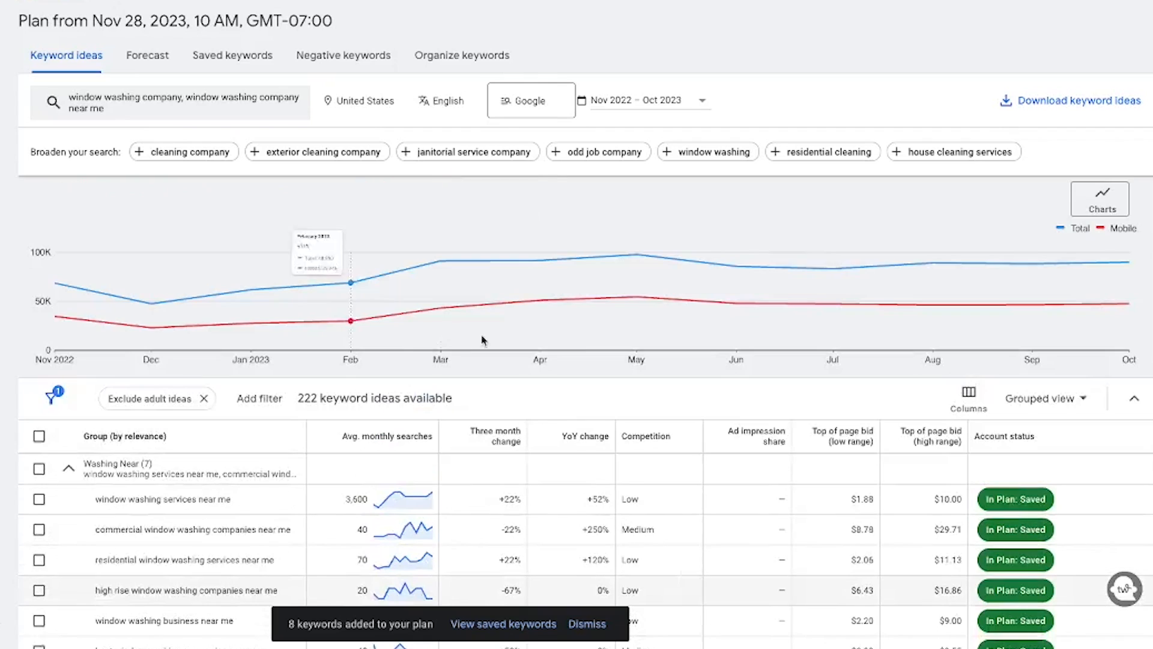
{"action": "left_click", "coordinate": [1040, 401]}
{"action": "left_click", "coordinate": [1046, 433]}
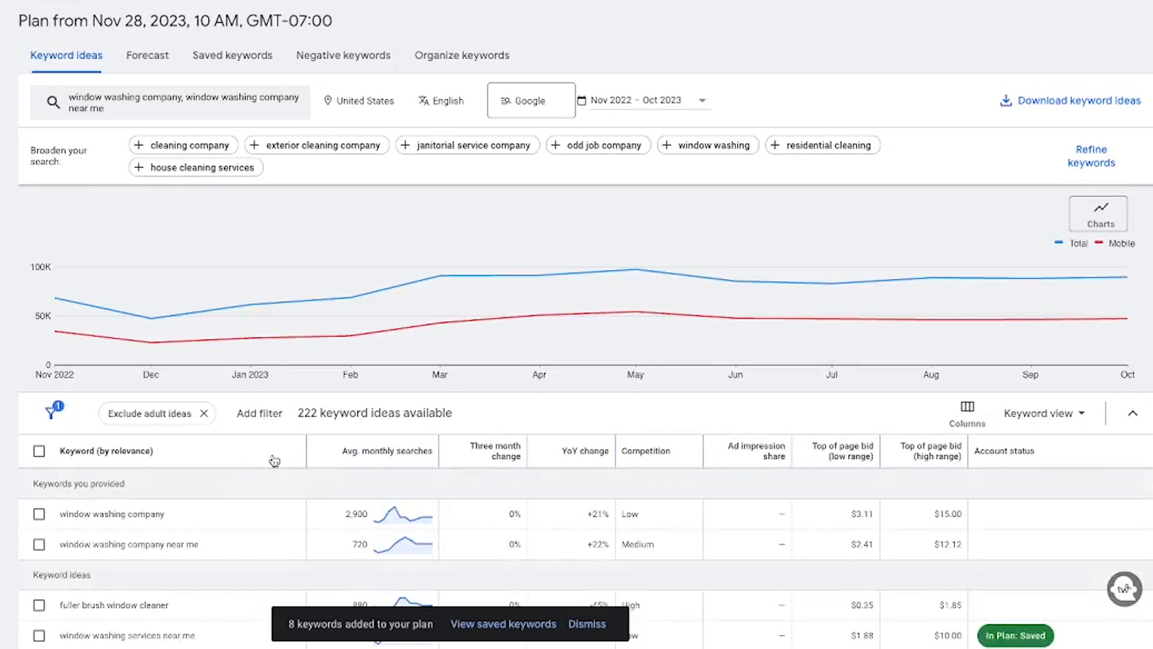
{"action": "scroll", "coordinate": [350, 456], "scroll_direction": "down", "scroll_amount": 5}
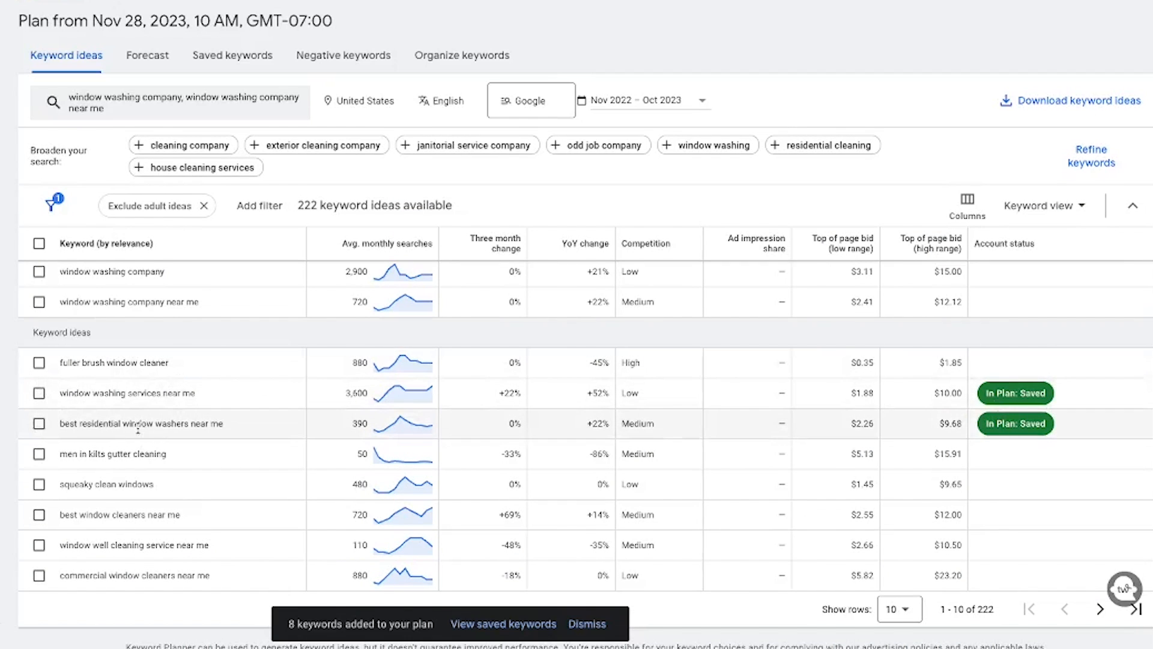
{"action": "left_click", "coordinate": [904, 609]}
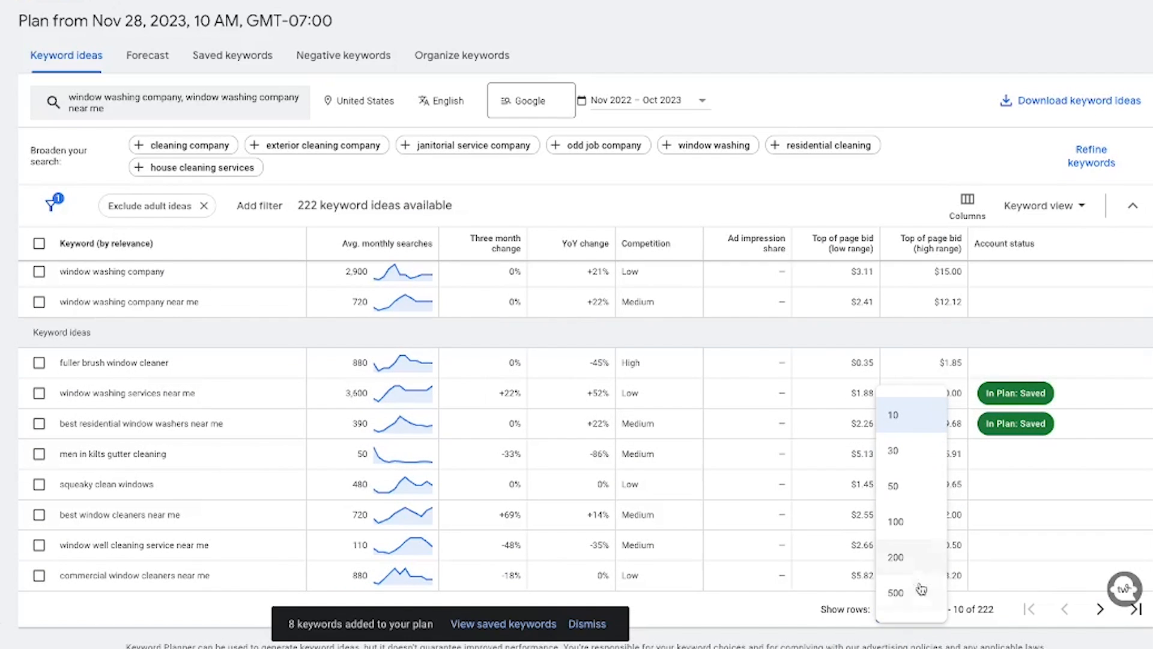
{"action": "left_click", "coordinate": [918, 589]}
Try to add the keyword "local window washers near me" to the plan, and deselect it again
{"action": "scroll", "coordinate": [222, 499], "scroll_direction": "down", "scroll_amount": 10}
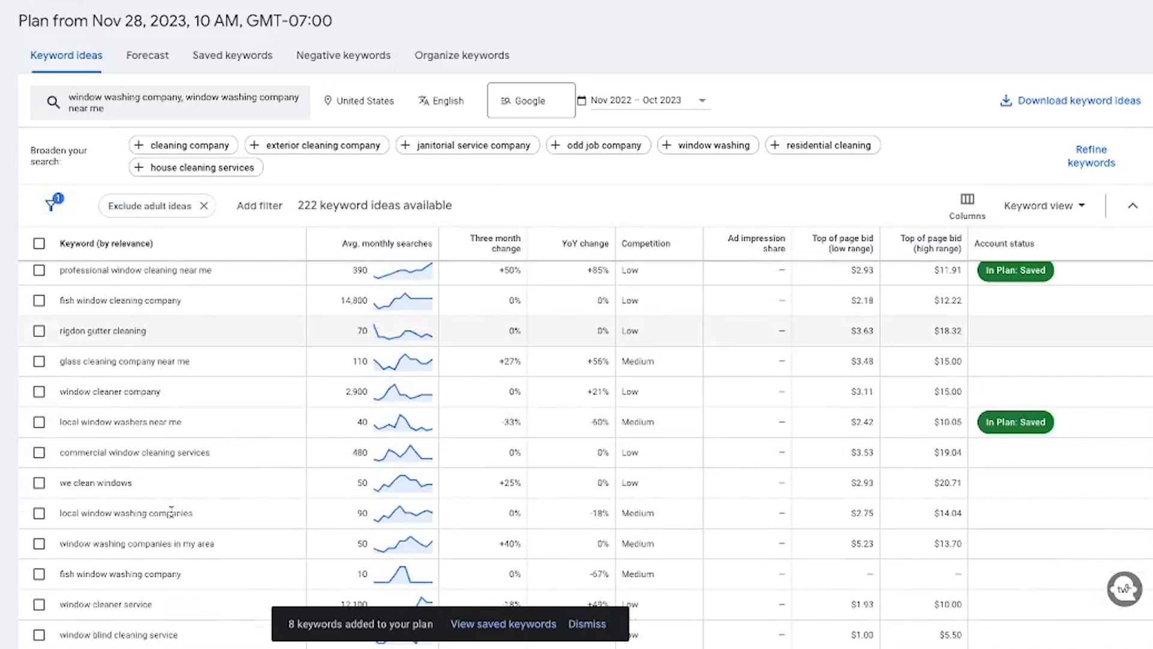
{"action": "left_click", "coordinate": [39, 422]}
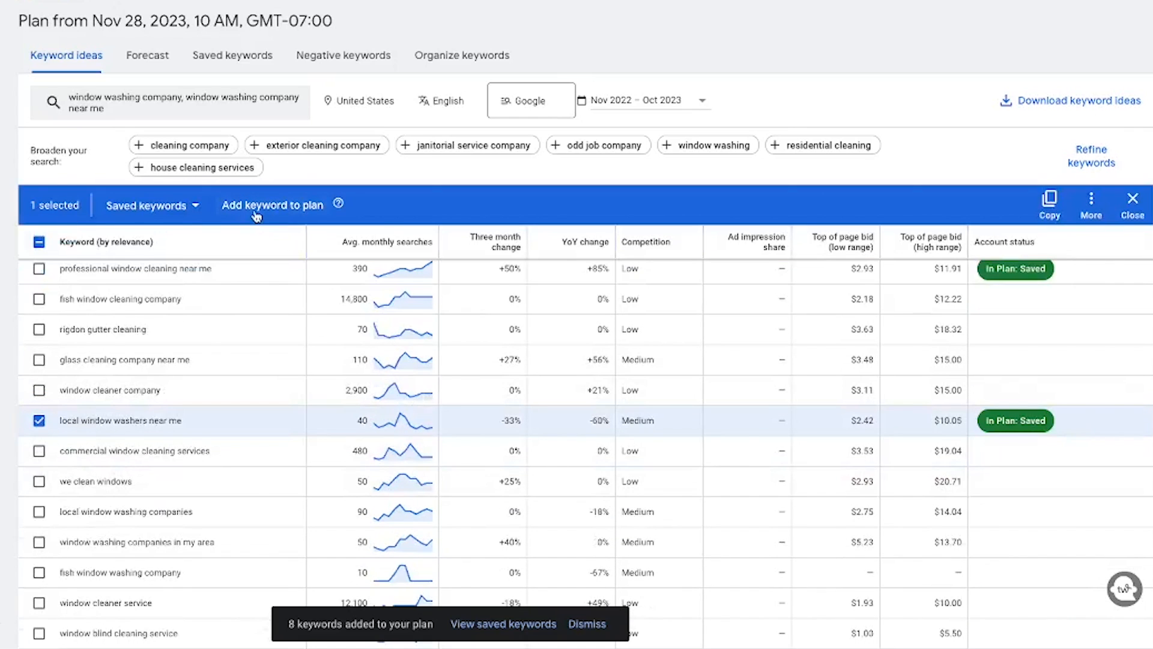
{"action": "left_click", "coordinate": [255, 207]}
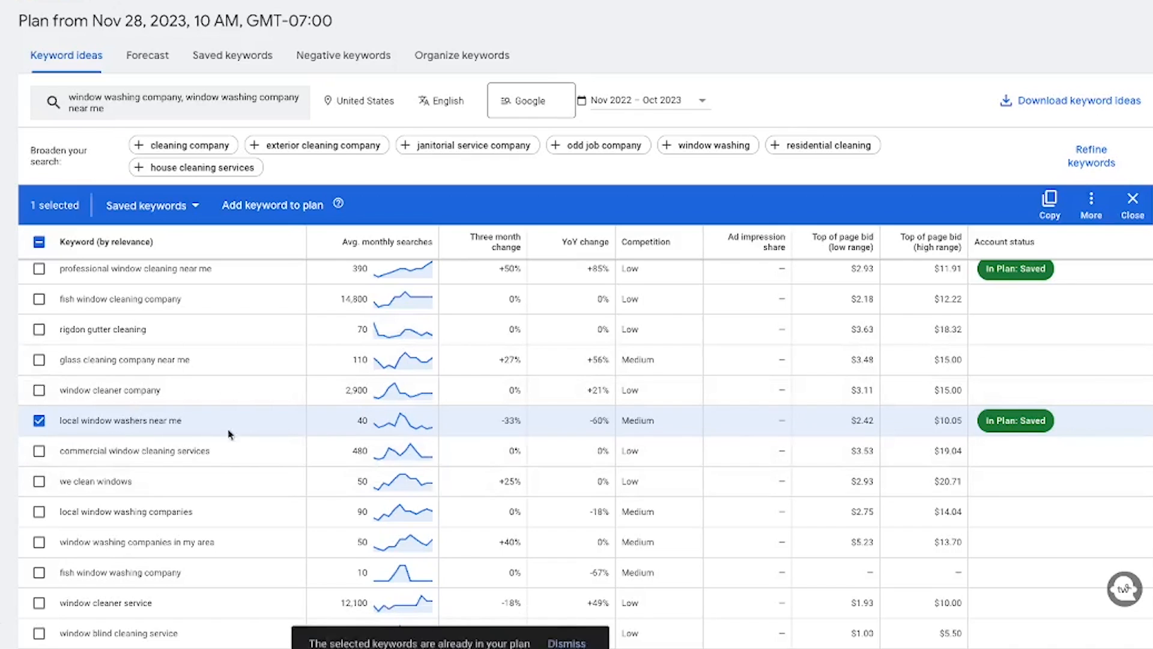
{"action": "left_click", "coordinate": [39, 420]}
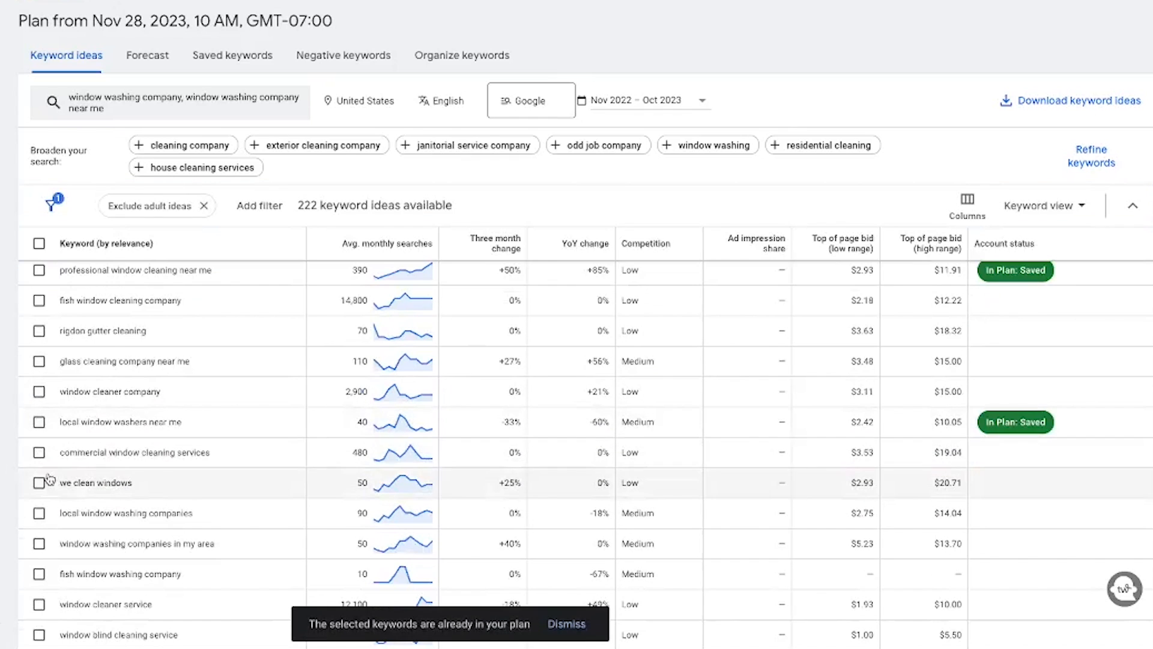
Add the keyword "commercial window cleaning services" to the plan
{"action": "left_click", "coordinate": [39, 451]}
{"action": "left_click", "coordinate": [291, 205]}
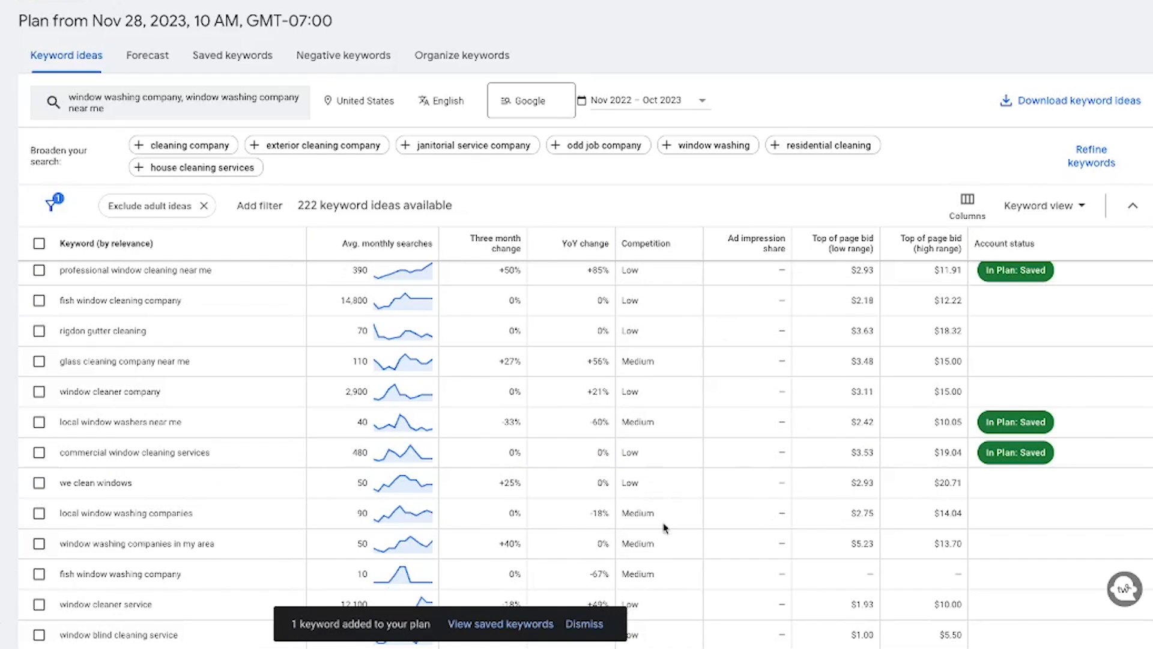
Look through the rest of the keyword ideas list for other relevant window washing keywords
{"action": "scroll", "coordinate": [304, 425], "scroll_direction": "down", "scroll_amount": 5}
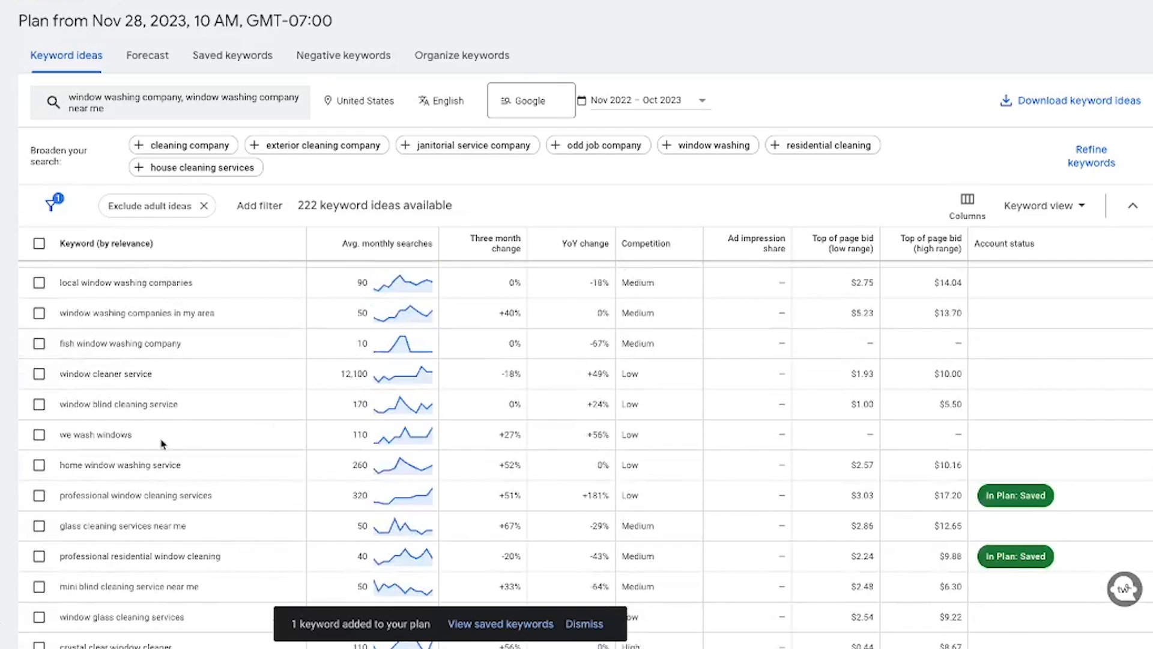
{"action": "scroll", "coordinate": [150, 511], "scroll_direction": "down", "scroll_amount": 5}
{"action": "scroll", "coordinate": [142, 529], "scroll_direction": "up", "scroll_amount": 3}
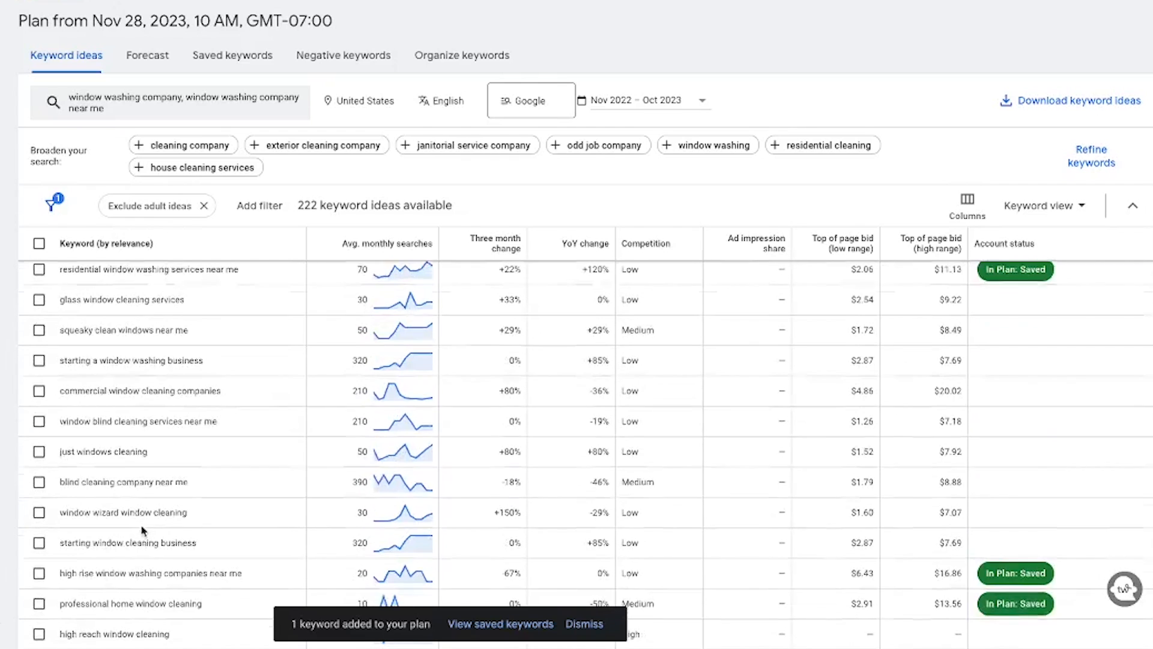
{"action": "scroll", "coordinate": [147, 530], "scroll_direction": "down", "scroll_amount": 4}
{"action": "scroll", "coordinate": [214, 486], "scroll_direction": "up", "scroll_amount": 5}
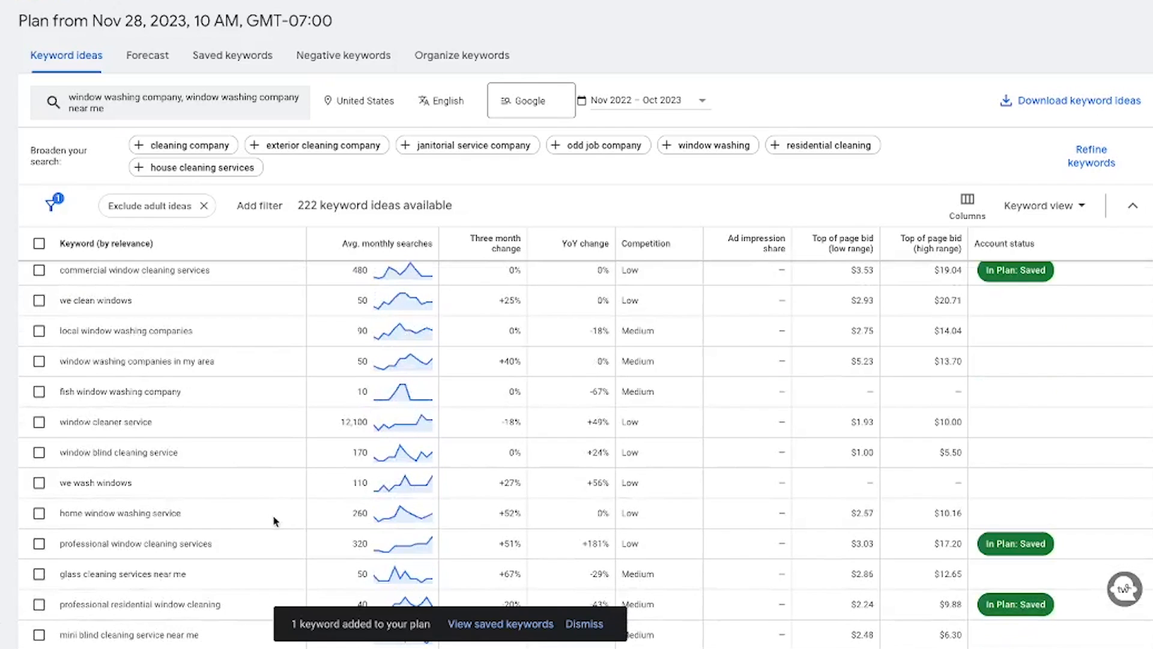
{"action": "scroll", "coordinate": [265, 486], "scroll_direction": "up", "scroll_amount": 10}
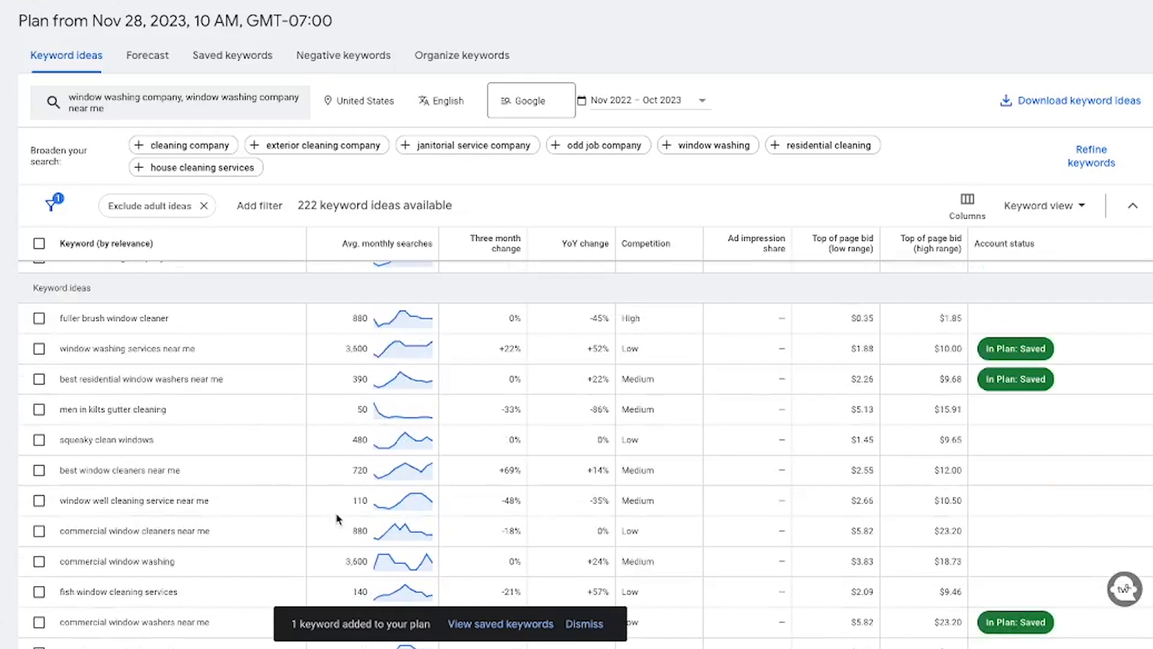
Generate a forecast for all saved keywords and review the forecast page
{"action": "left_click", "coordinate": [147, 56]}
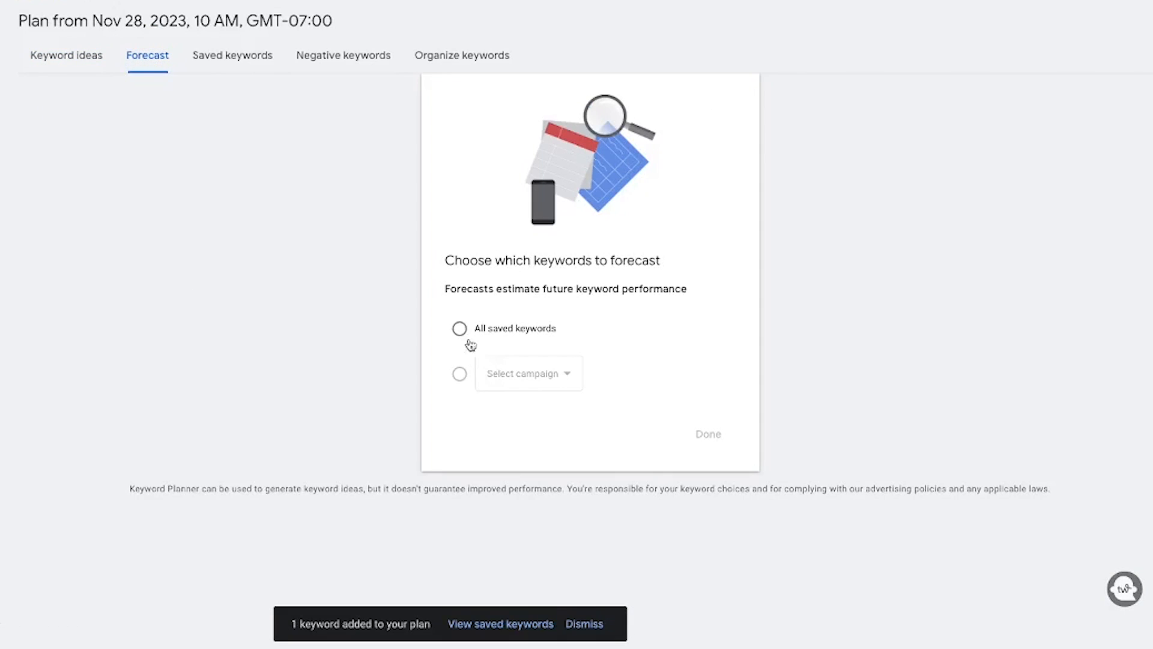
{"action": "left_click", "coordinate": [459, 328]}
{"action": "left_click", "coordinate": [708, 434]}
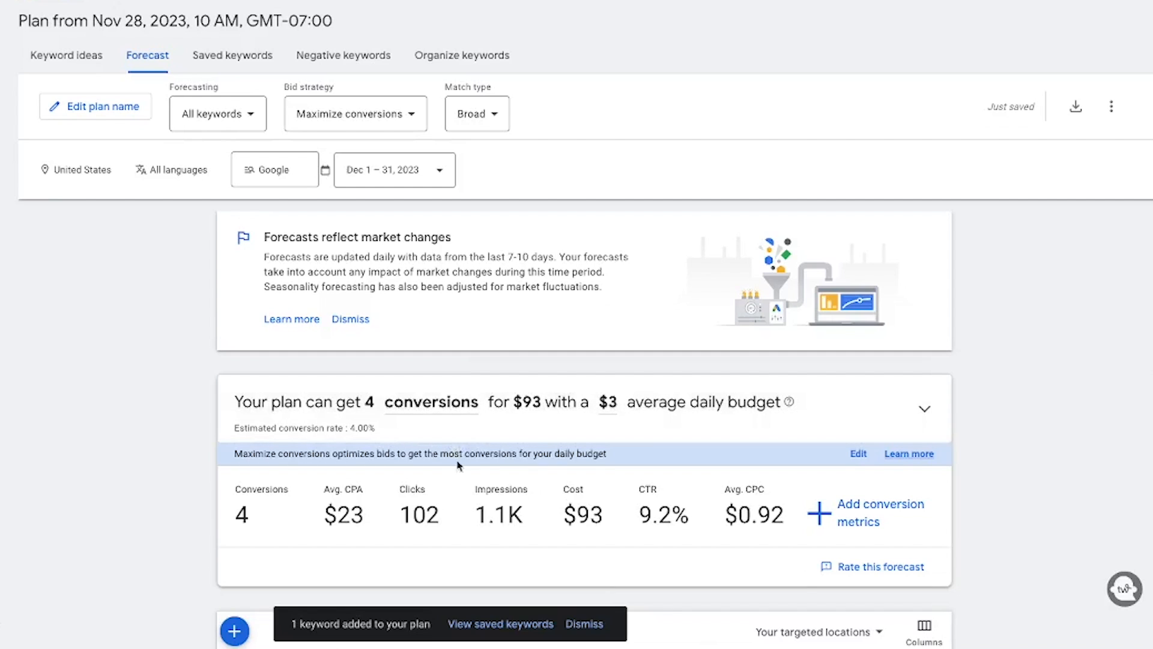
{"action": "scroll", "coordinate": [433, 451], "scroll_direction": "down", "scroll_amount": 6}
{"action": "scroll", "coordinate": [432, 450], "scroll_direction": "up", "scroll_amount": 6}
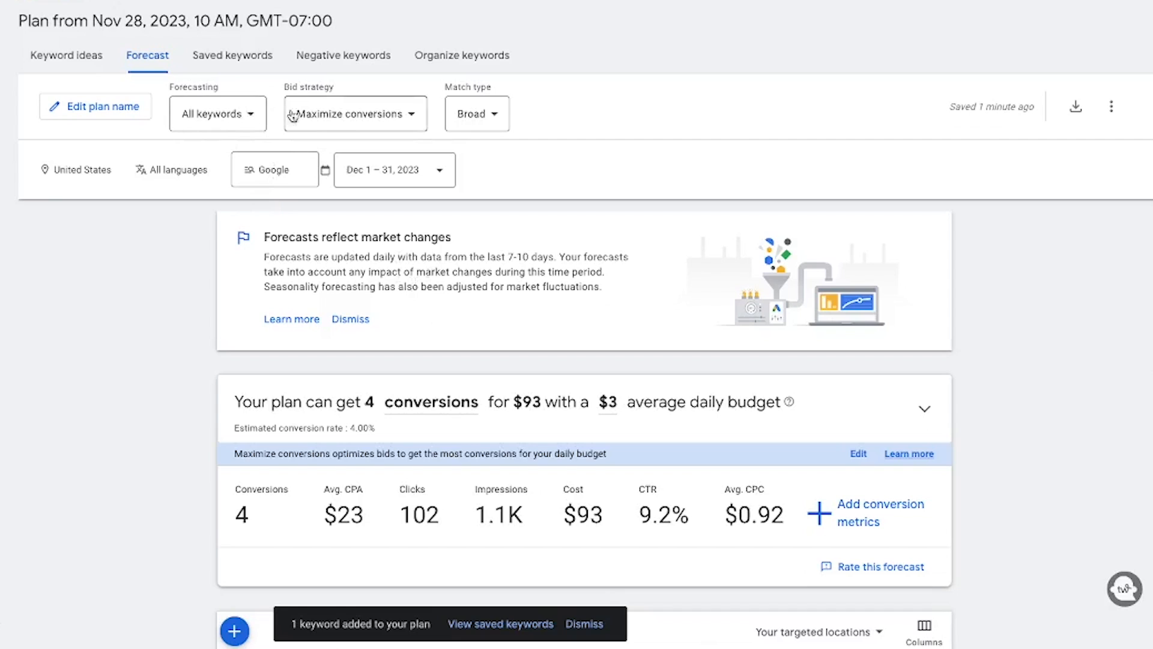
Examine the bid strategies available for the forecast, leaving Maximize conversions selected
{"action": "left_click", "coordinate": [393, 117]}
{"action": "left_click", "coordinate": [385, 159]}
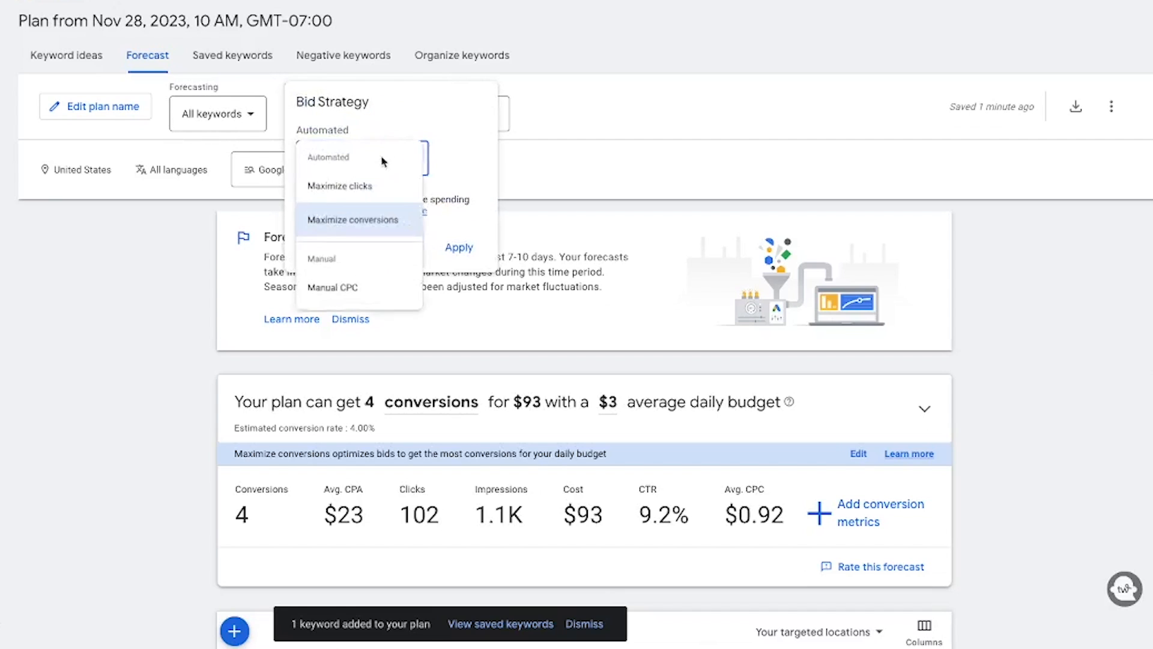
{"action": "left_click", "coordinate": [186, 235]}
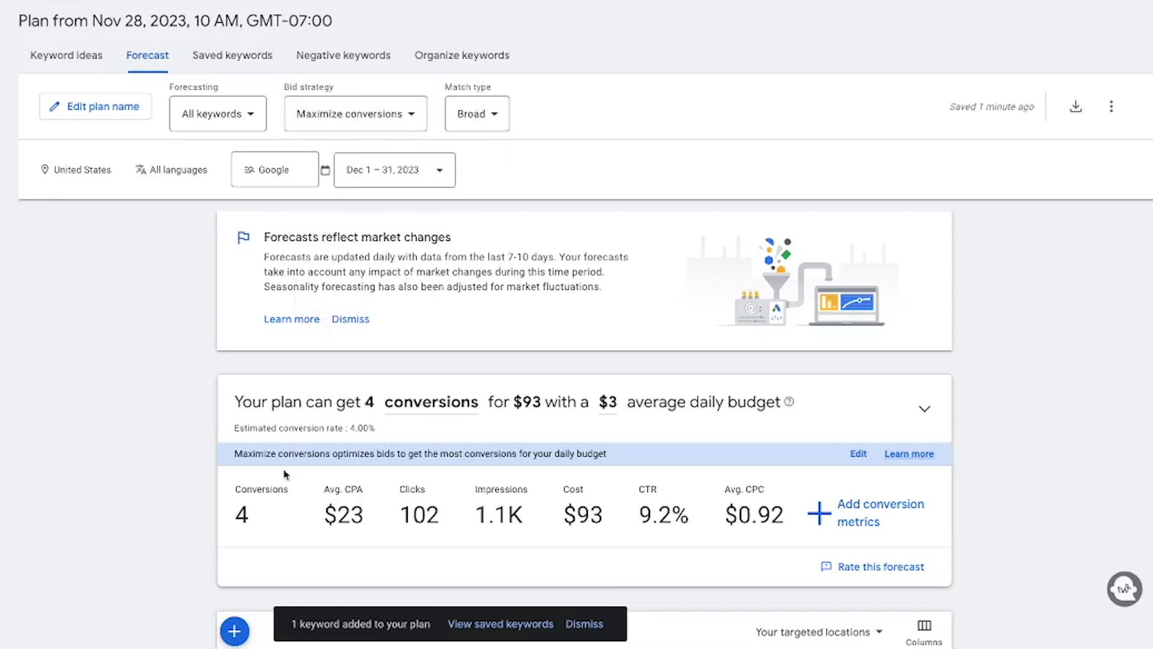
Examine the match type and search network options of the forecast, keeping Broad and Google
{"action": "left_click", "coordinate": [487, 116]}
{"action": "left_click", "coordinate": [501, 145]}
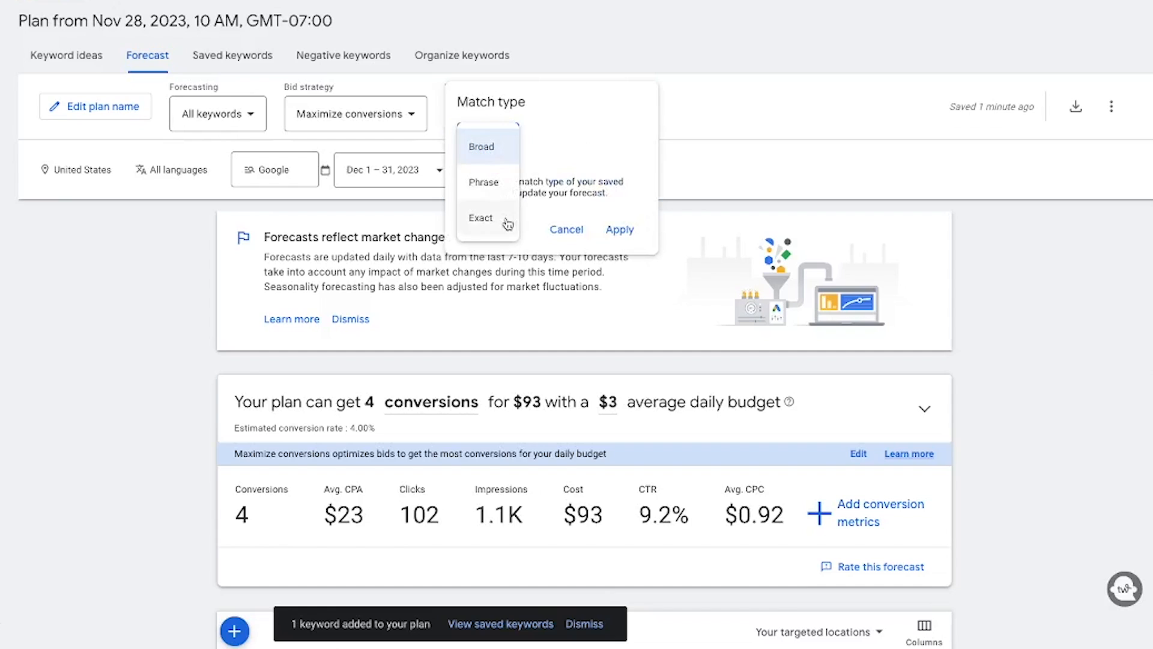
{"action": "left_click", "coordinate": [139, 258]}
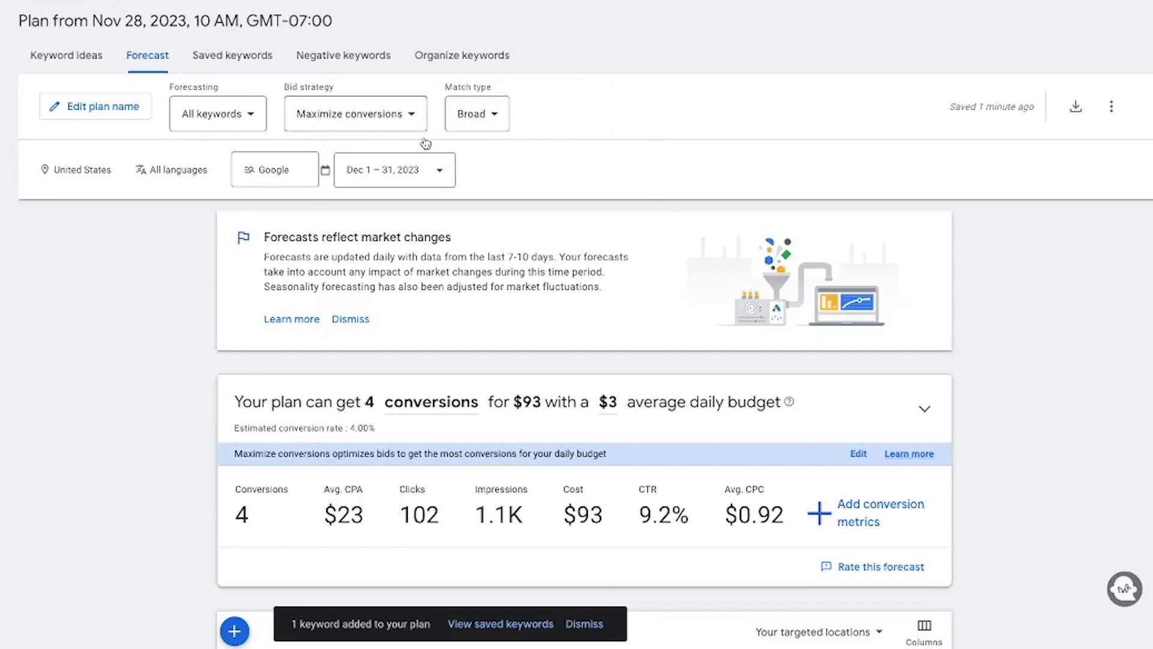
{"action": "left_click", "coordinate": [288, 177]}
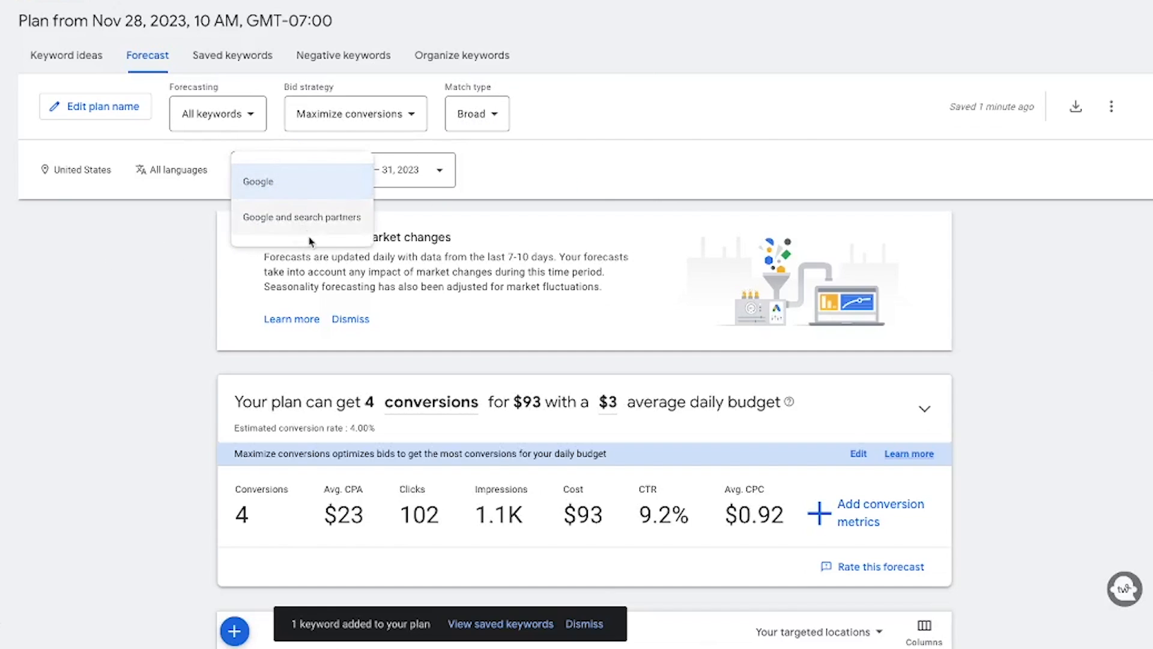
{"action": "left_click", "coordinate": [256, 186]}
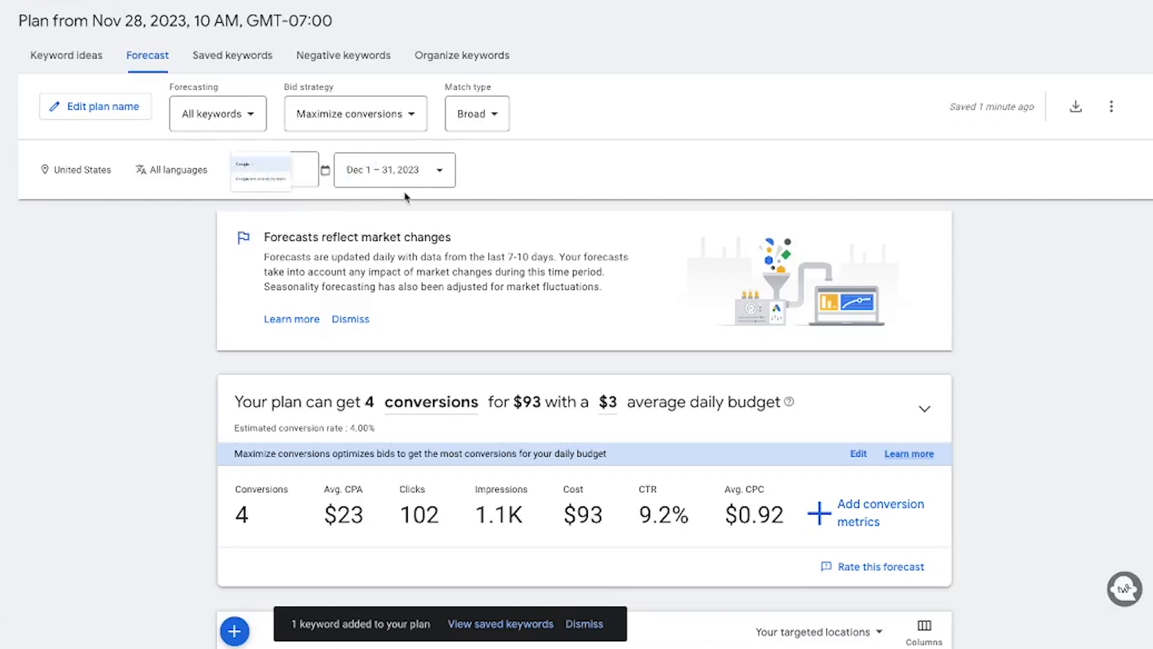
Examine the forecast date range options and upcoming calendar months, keeping December 1–31, 2023
{"action": "left_click", "coordinate": [412, 172]}
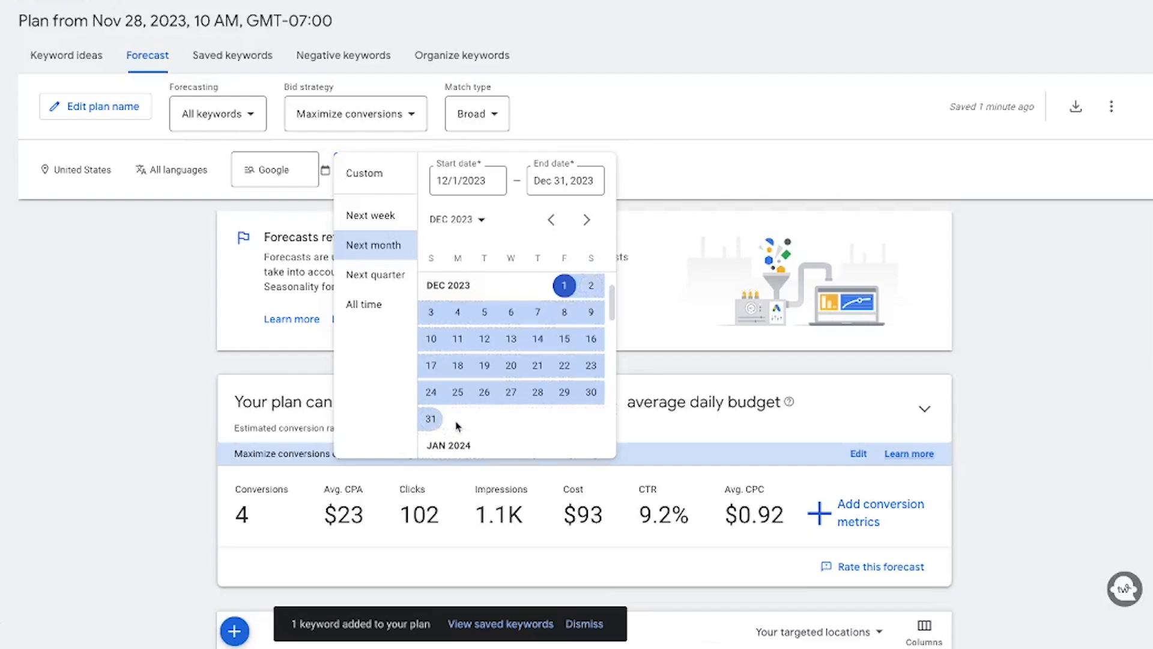
{"action": "scroll", "coordinate": [458, 420], "scroll_direction": "down", "scroll_amount": 4}
{"action": "scroll", "coordinate": [477, 391], "scroll_direction": "down", "scroll_amount": 5}
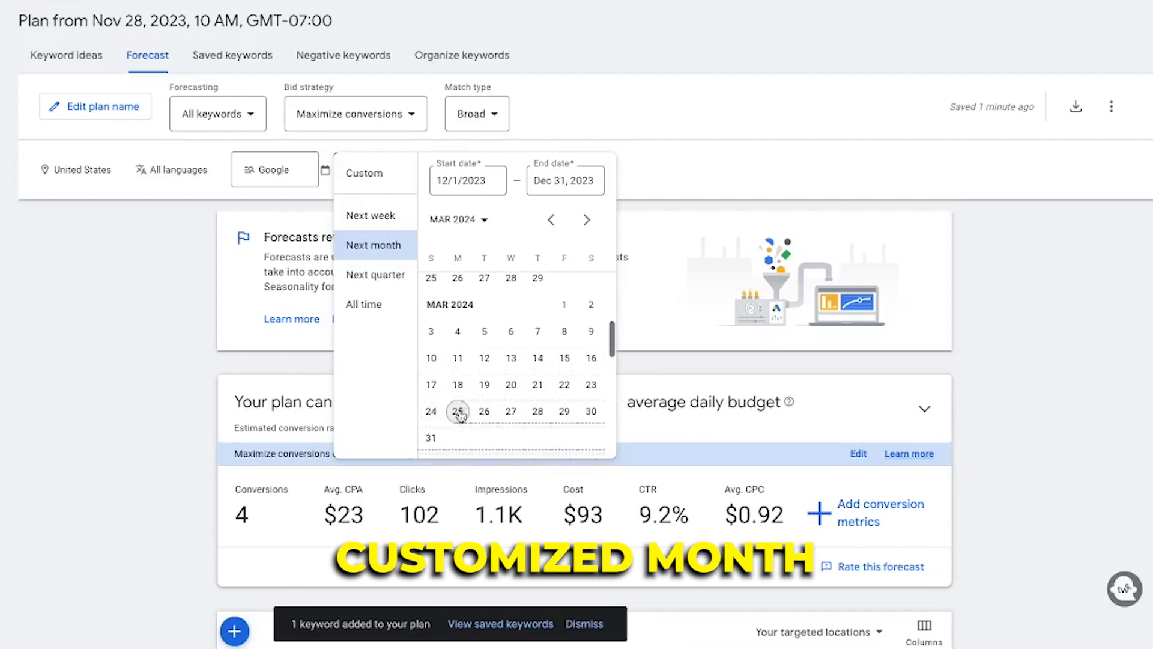
{"action": "left_click", "coordinate": [161, 340]}
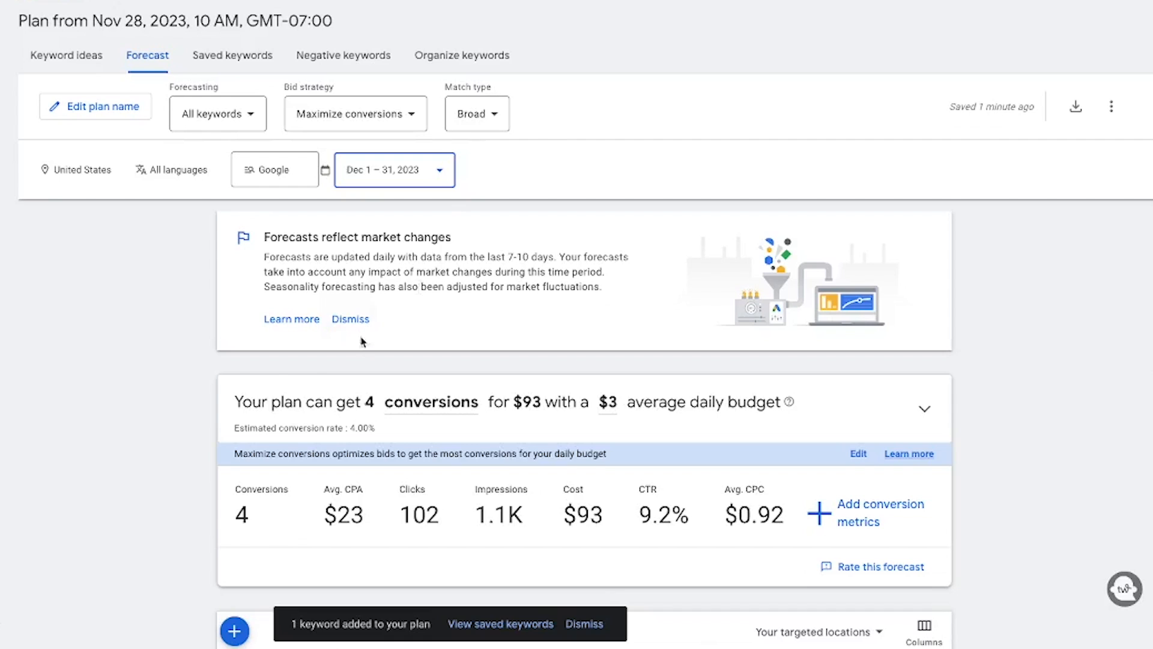
Review the plan summary of conversions, total cost and average daily budget
{"action": "scroll", "coordinate": [362, 342], "scroll_direction": "down", "scroll_amount": 1}
{"action": "left_click", "coordinate": [179, 420]}
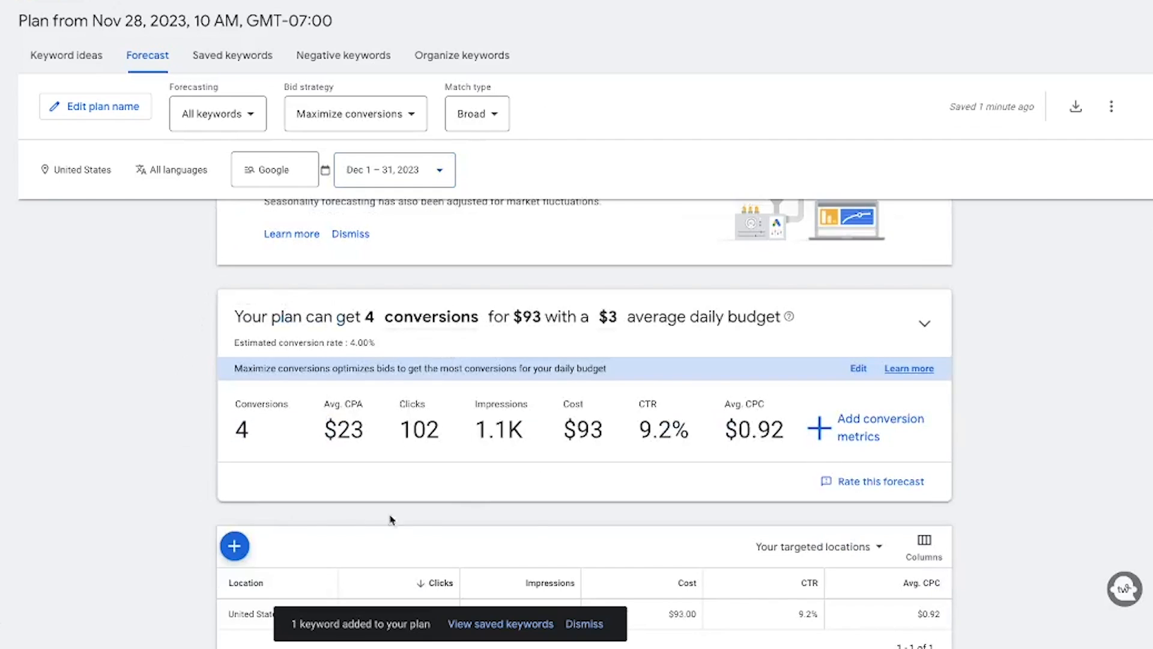
{"action": "scroll", "coordinate": [532, 487], "scroll_direction": "up", "scroll_amount": 1}
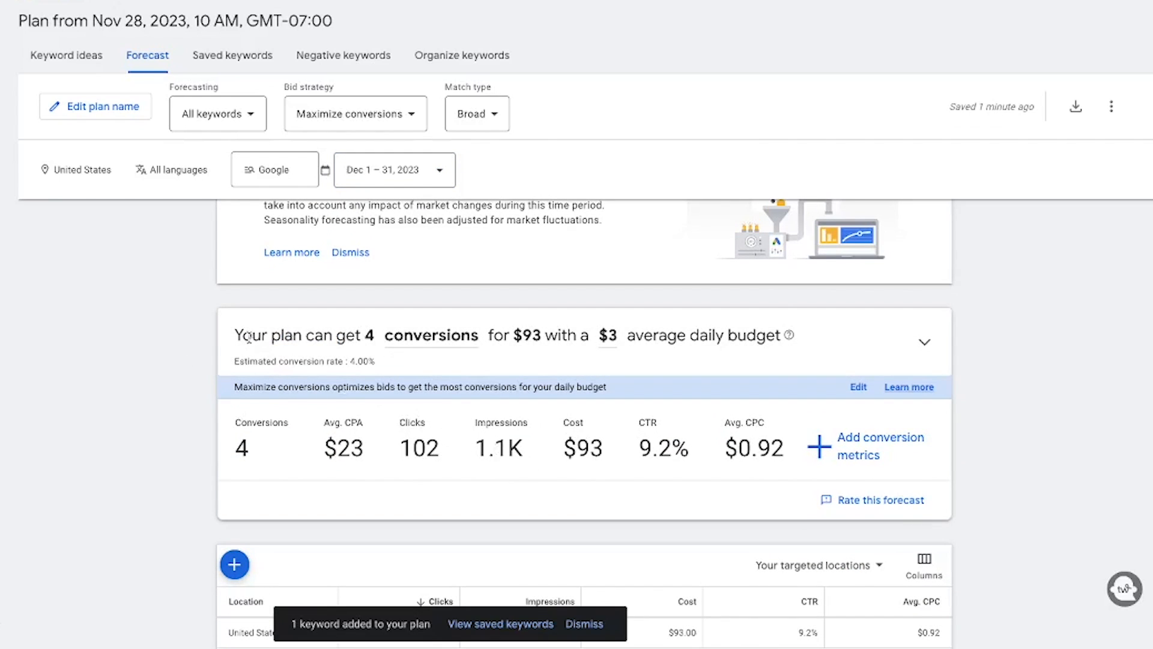
{"action": "left_click_drag", "start_coordinate": [239, 334], "coordinate": [761, 337]}
{"action": "scroll", "coordinate": [618, 401], "scroll_direction": "up", "scroll_amount": 1}
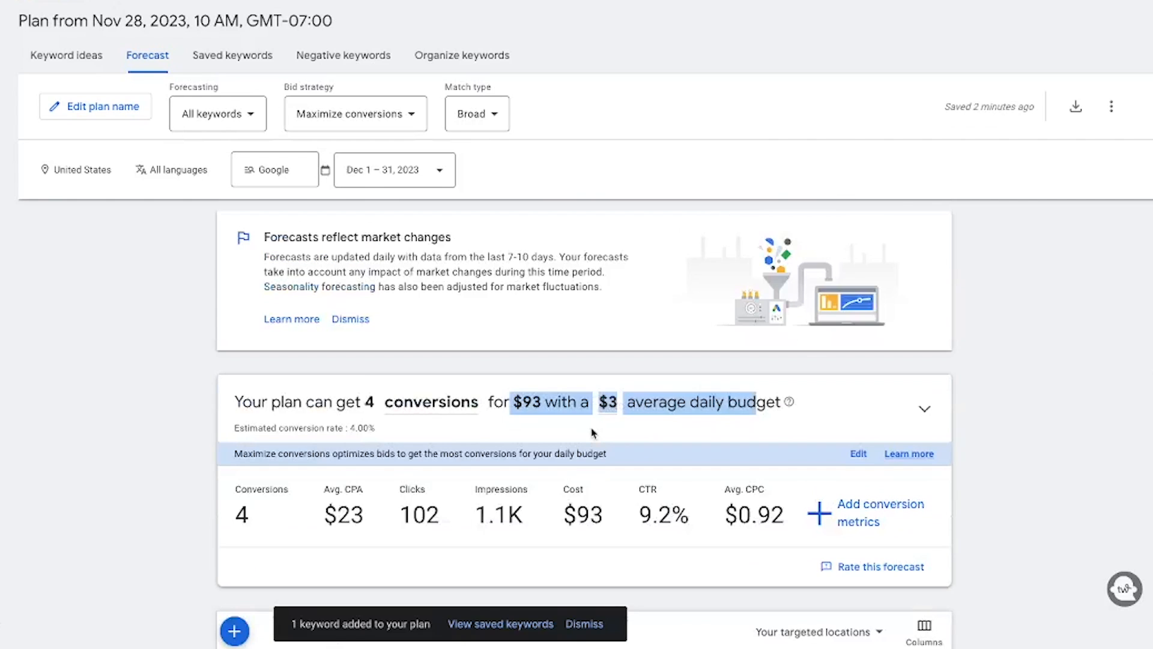
Try to choose a custom forecast date range around August 2024 in the calendar
{"action": "scroll", "coordinate": [512, 432], "scroll_direction": "up", "scroll_amount": 1}
{"action": "left_click", "coordinate": [429, 179]}
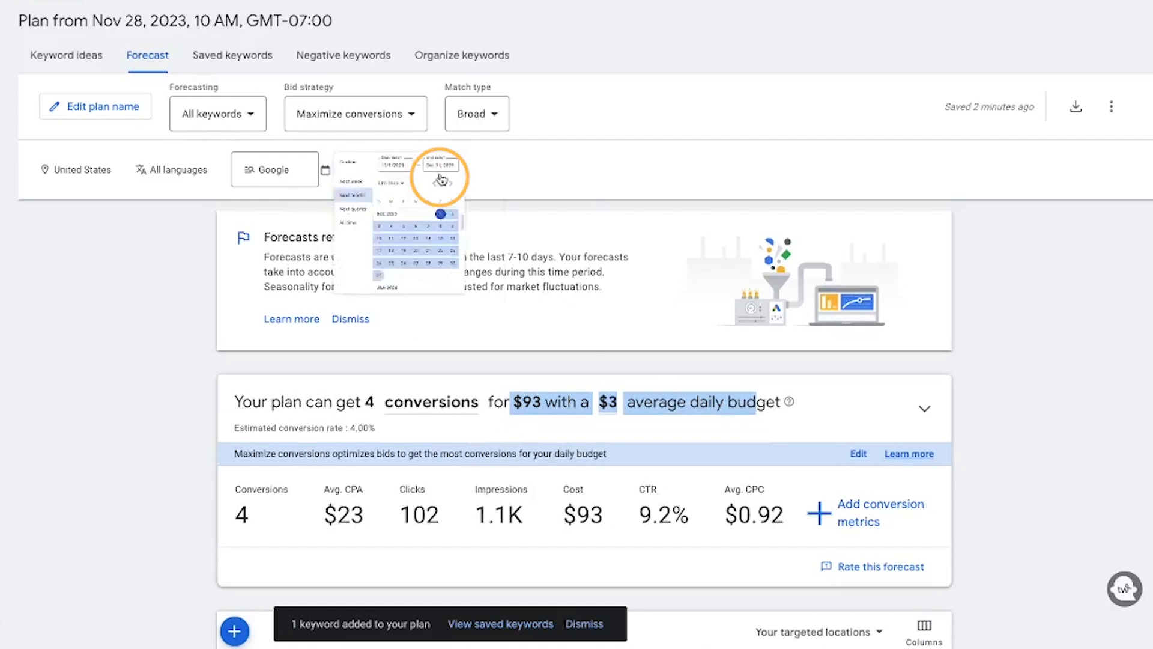
{"action": "scroll", "coordinate": [538, 401], "scroll_direction": "down", "scroll_amount": 10}
{"action": "scroll", "coordinate": [538, 401], "scroll_direction": "down", "scroll_amount": 5}
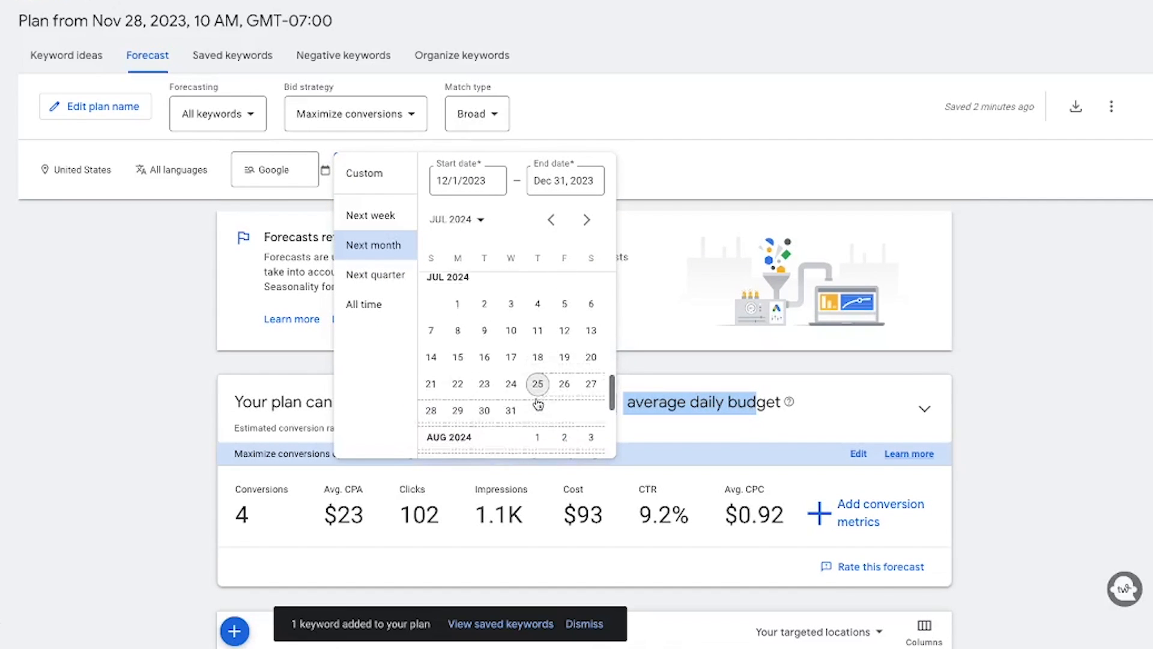
{"action": "left_click", "coordinate": [537, 394]}
{"action": "scroll", "coordinate": [539, 421], "scroll_direction": "down", "scroll_amount": 3}
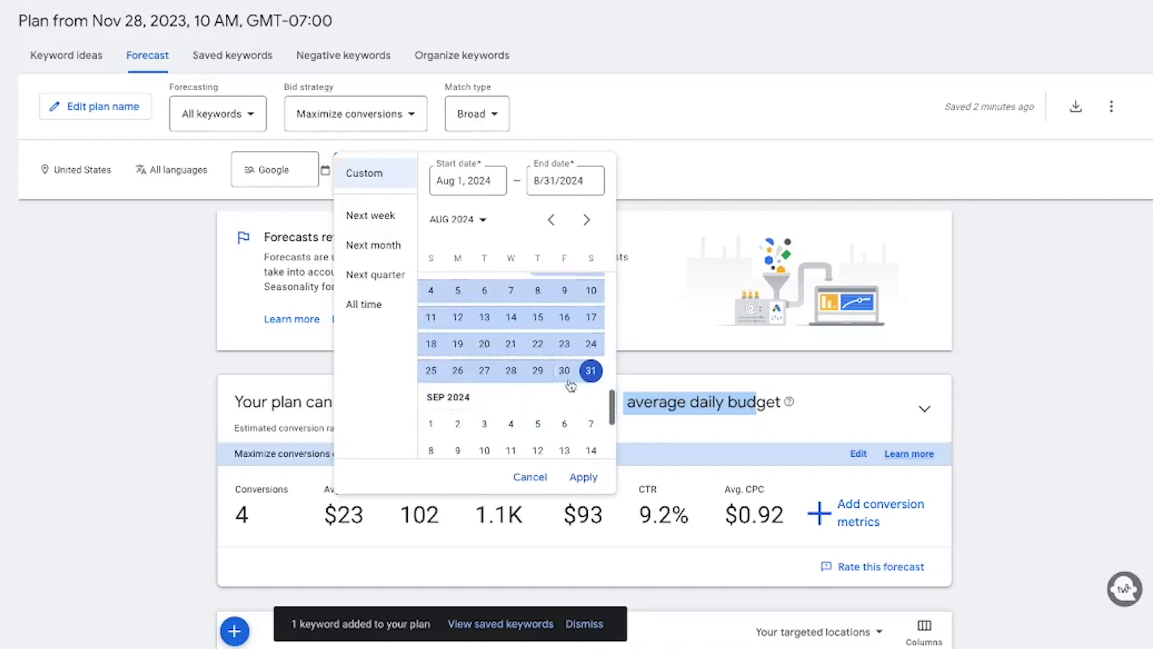
{"action": "left_click", "coordinate": [591, 367]}
{"action": "scroll", "coordinate": [527, 422], "scroll_direction": "down", "scroll_amount": 5}
{"action": "scroll", "coordinate": [510, 386], "scroll_direction": "up", "scroll_amount": 3}
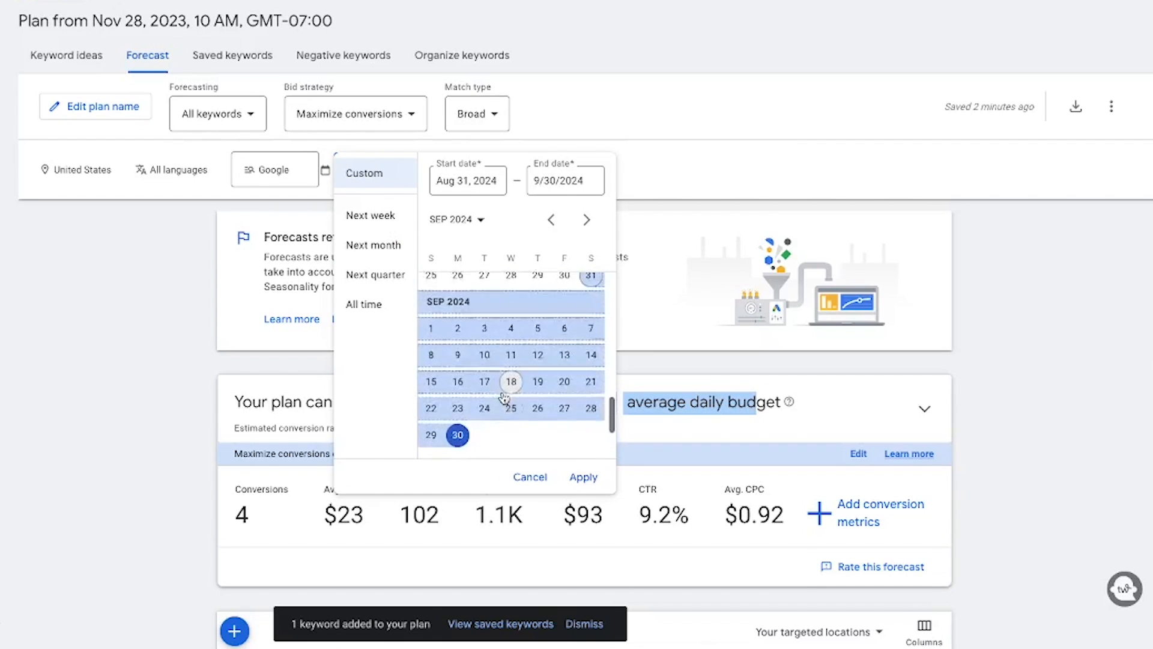
{"action": "scroll", "coordinate": [510, 405], "scroll_direction": "down", "scroll_amount": 4}
{"action": "scroll", "coordinate": [507, 387], "scroll_direction": "up", "scroll_amount": 3}
Try to apply a custom forecast date range starting May 1, 2024
{"action": "scroll", "coordinate": [520, 388], "scroll_direction": "up", "scroll_amount": 10}
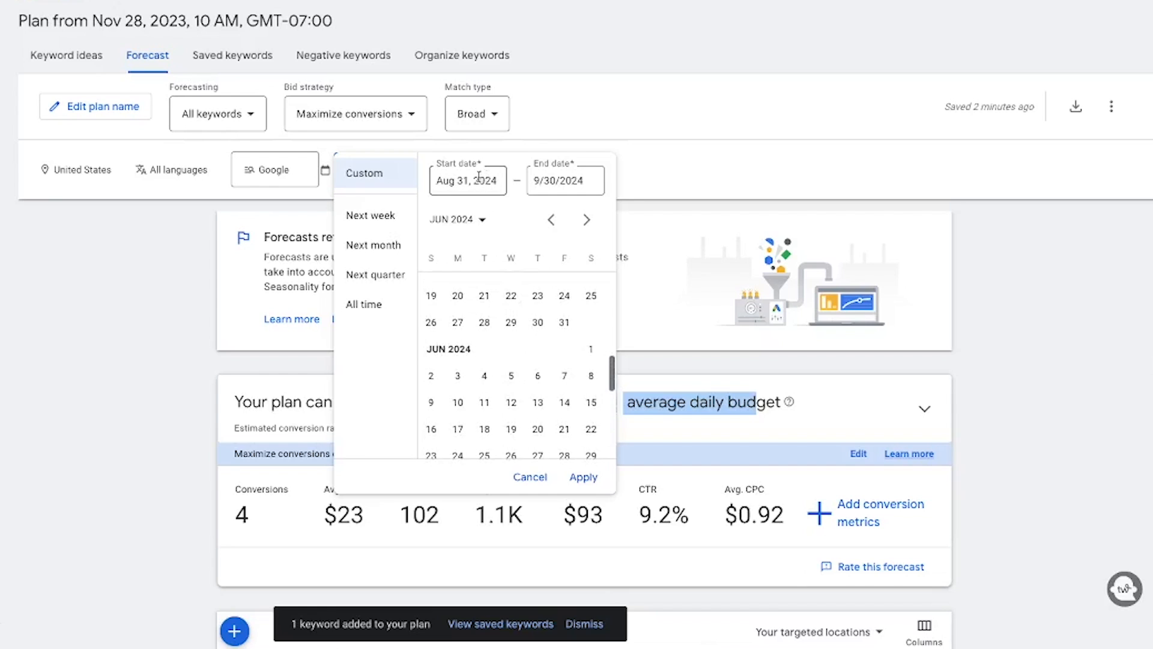
{"action": "scroll", "coordinate": [508, 376], "scroll_direction": "up", "scroll_amount": 4}
{"action": "scroll", "coordinate": [505, 381], "scroll_direction": "down", "scroll_amount": 1}
{"action": "scroll", "coordinate": [505, 384], "scroll_direction": "up", "scroll_amount": 1}
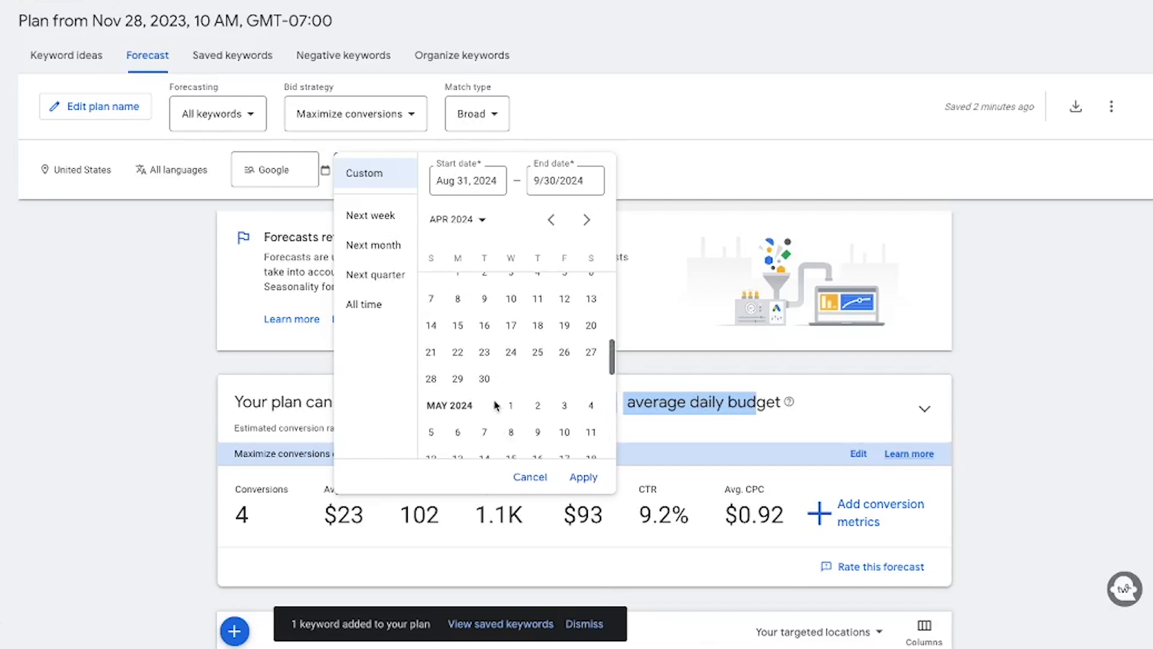
{"action": "left_click", "coordinate": [510, 404]}
{"action": "left_click", "coordinate": [564, 389]}
{"action": "left_click", "coordinate": [577, 481]}
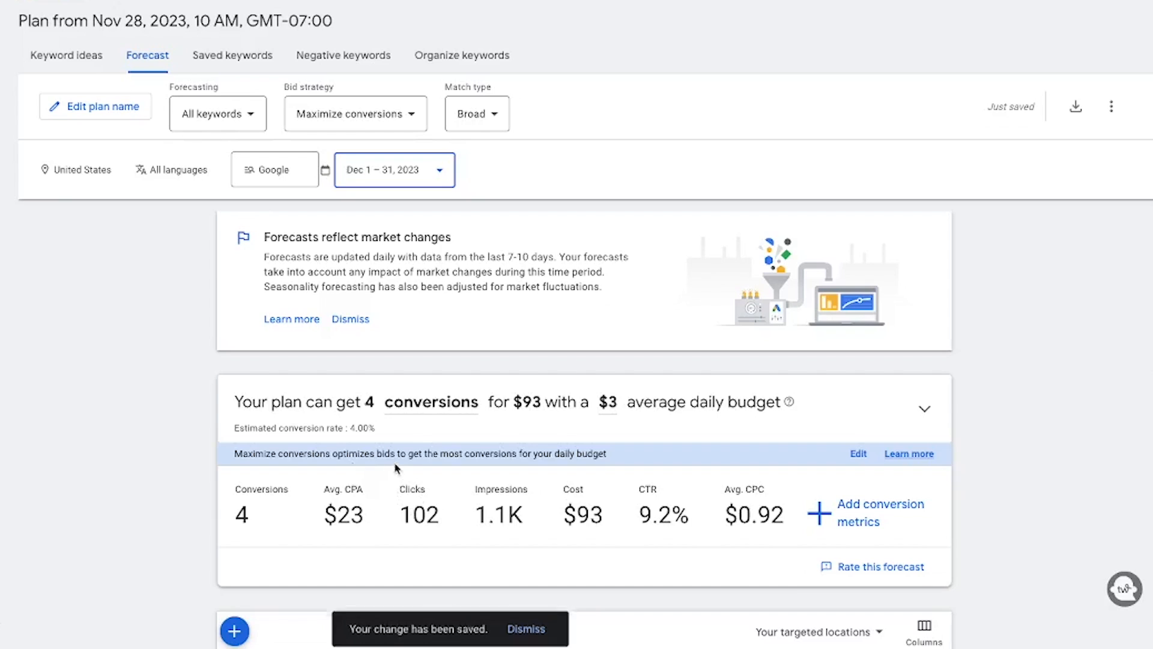
Review the forecast's CPA, clicks, impressions and cost, and save a conversion rate of 6% for the plan
{"action": "double_click", "coordinate": [329, 514]}
{"action": "left_click_drag", "start_coordinate": [399, 513], "coordinate": [594, 519]}
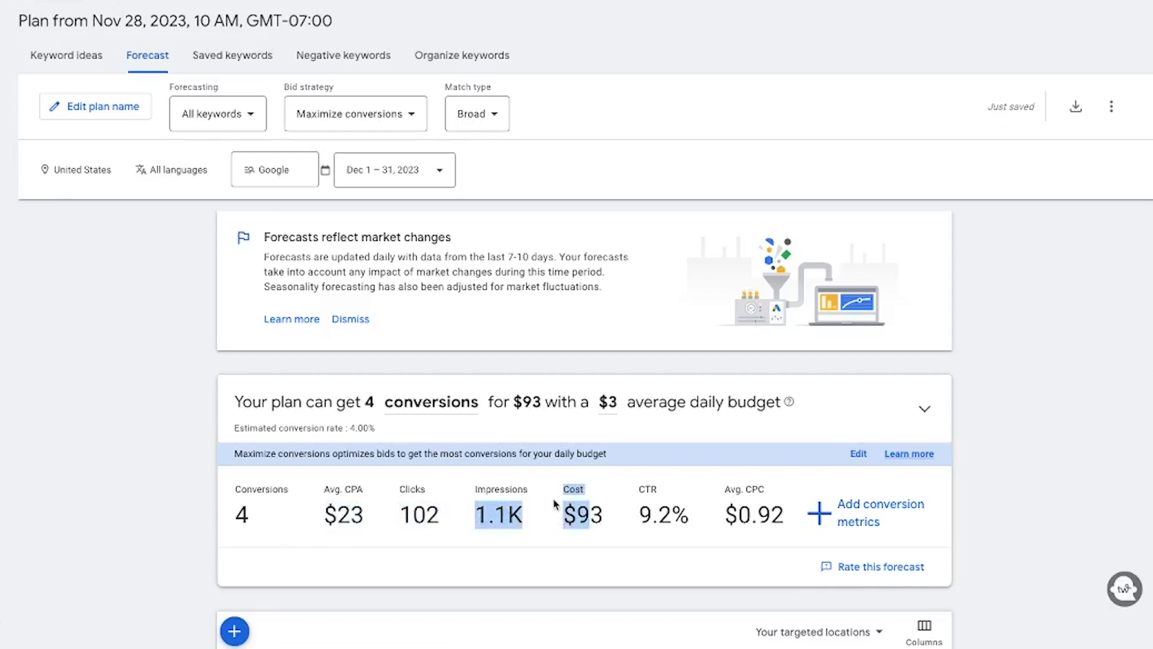
{"action": "mouse_move", "coordinate": [332, 436]}
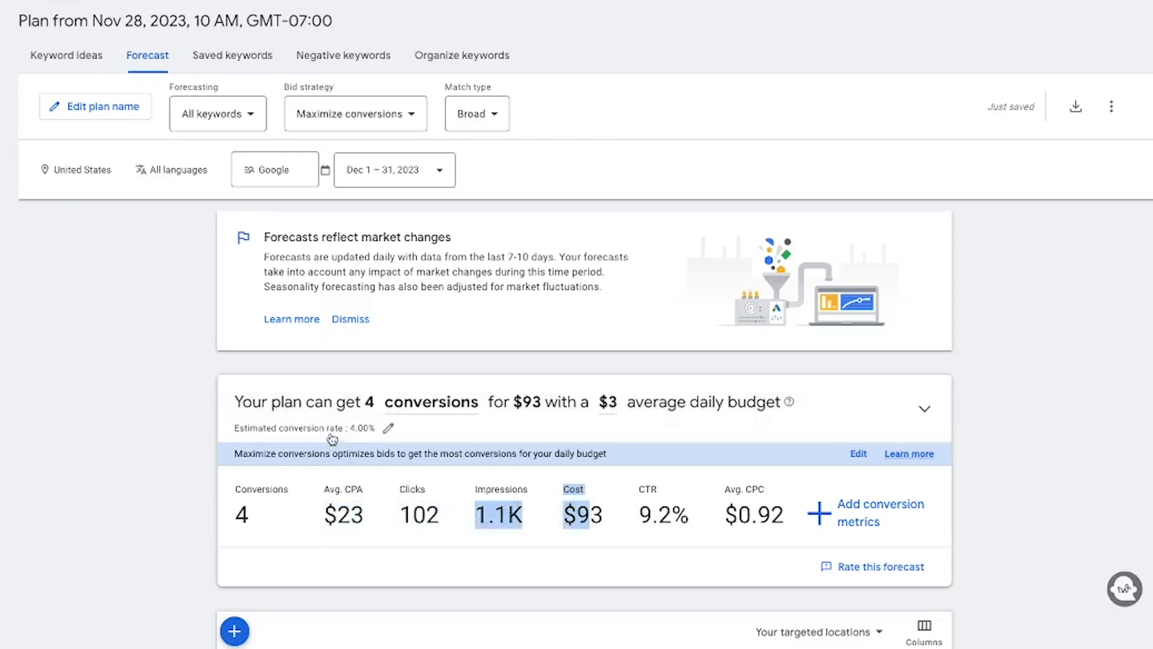
{"action": "left_click", "coordinate": [389, 430]}
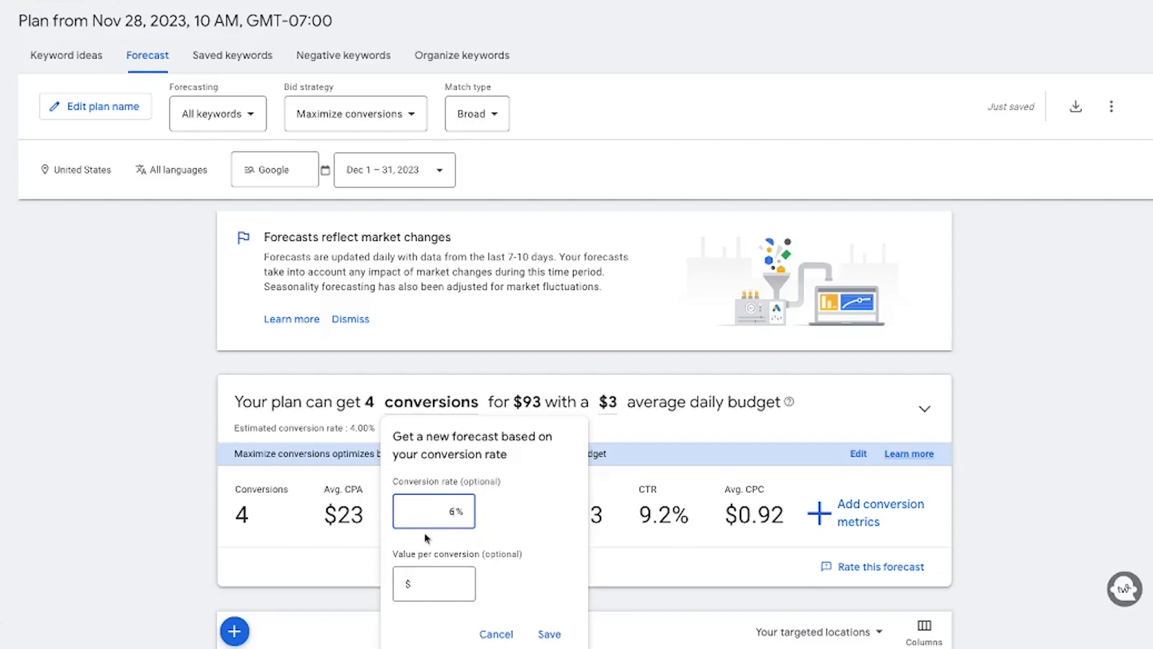
{"action": "left_click", "coordinate": [548, 631]}
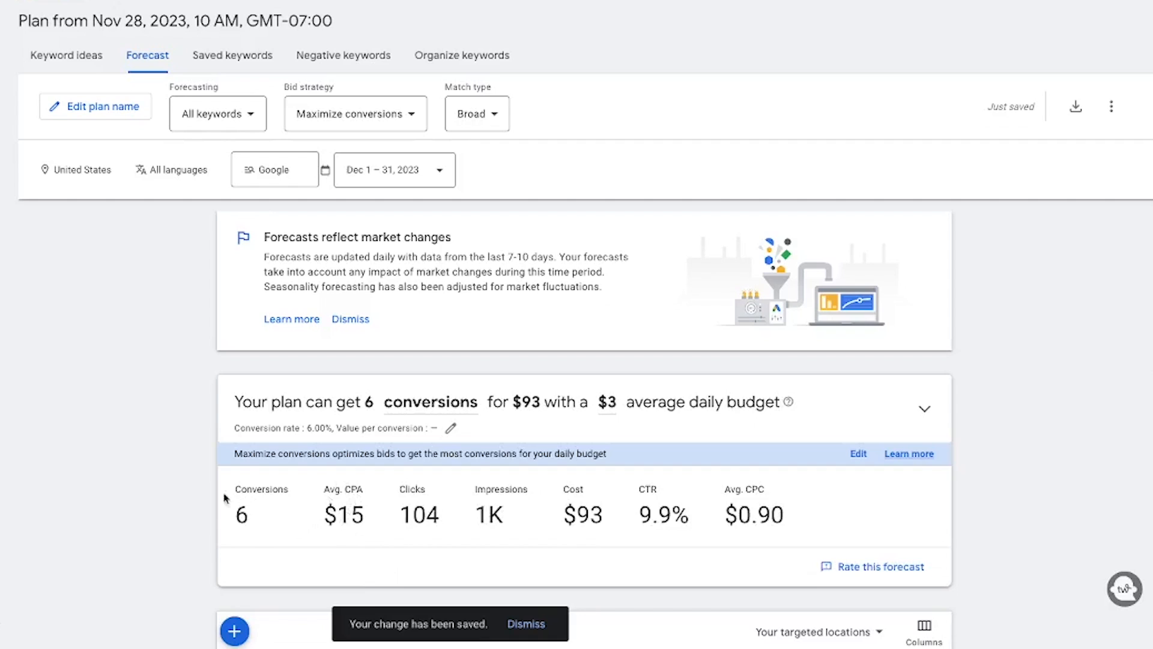
Set the forecast's conversion rate to 3% and save it, leaving the value per conversion empty
{"action": "left_click", "coordinate": [450, 429]}
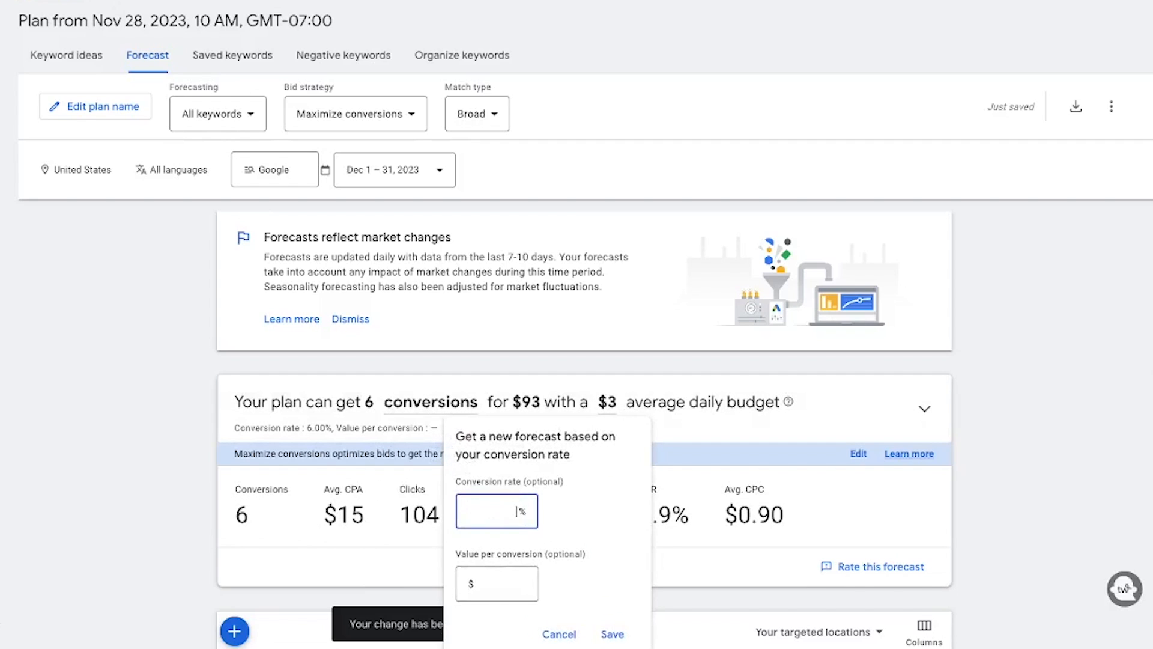
{"action": "type", "text": "3"}
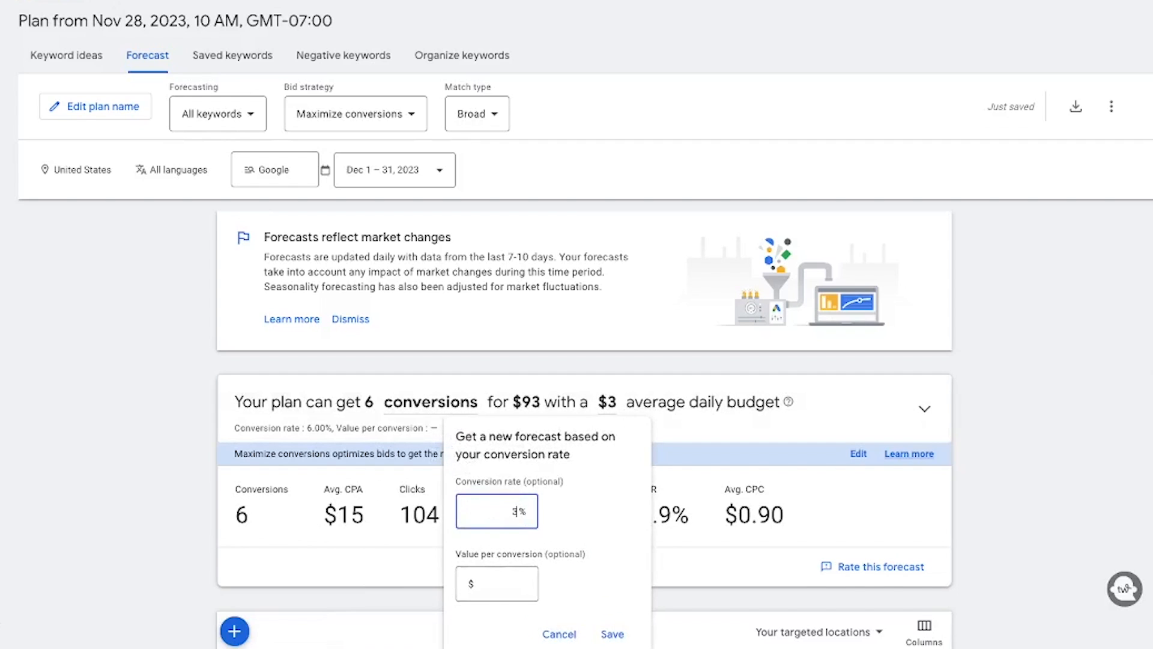
{"action": "left_click", "coordinate": [619, 636]}
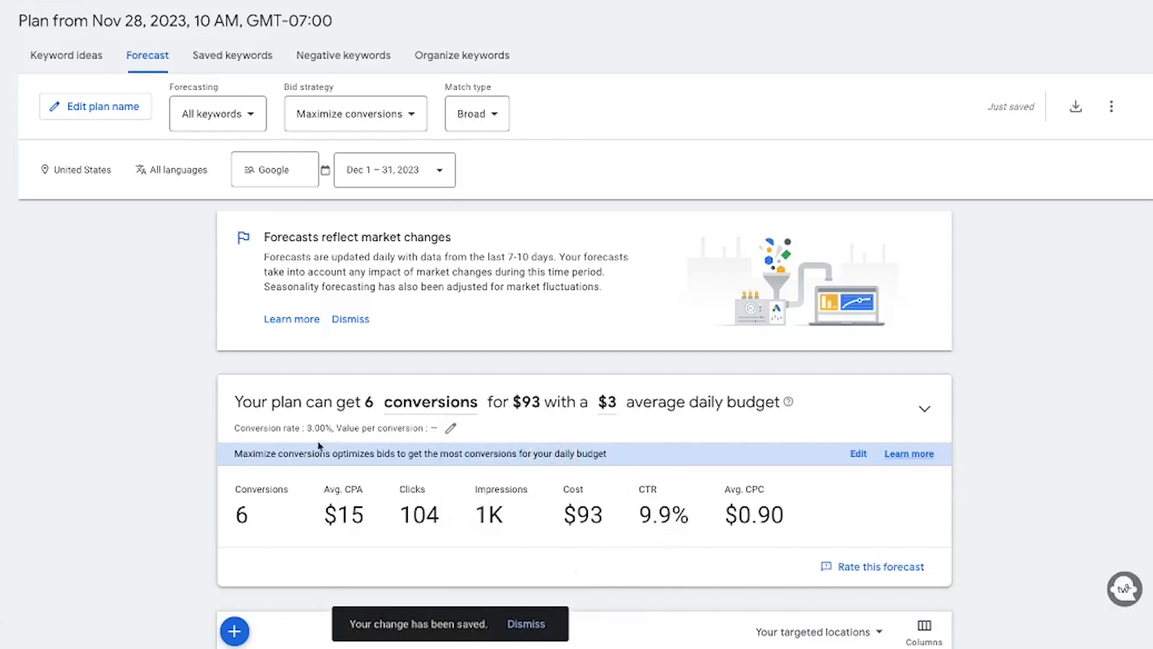
Expand the conversions forecast chart and try average daily budgets such as $9.30, $4.59 and $4.15 on its curve
{"action": "scroll", "coordinate": [416, 459], "scroll_direction": "down", "scroll_amount": 1}
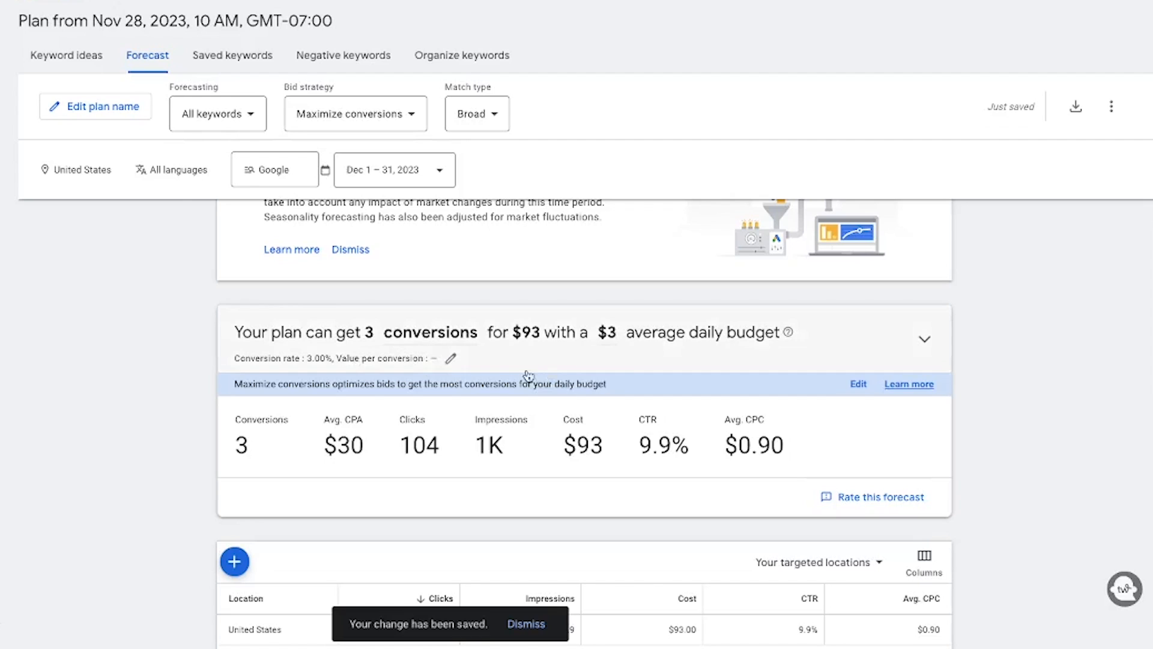
{"action": "left_click", "coordinate": [923, 340]}
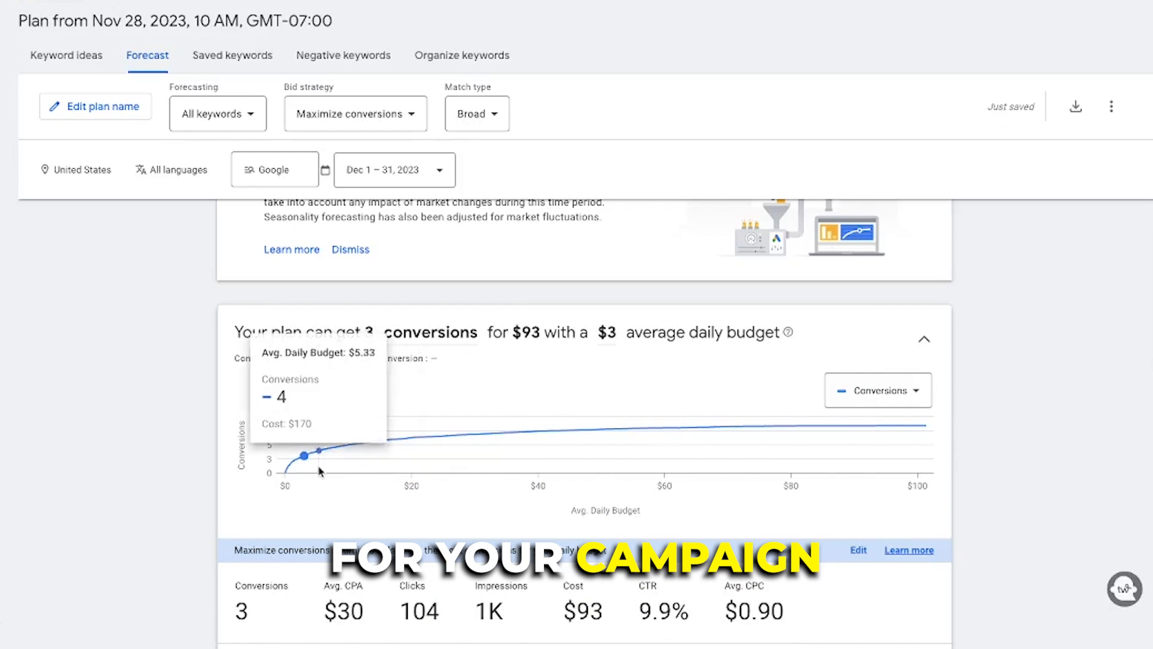
{"action": "mouse_move", "coordinate": [305, 459]}
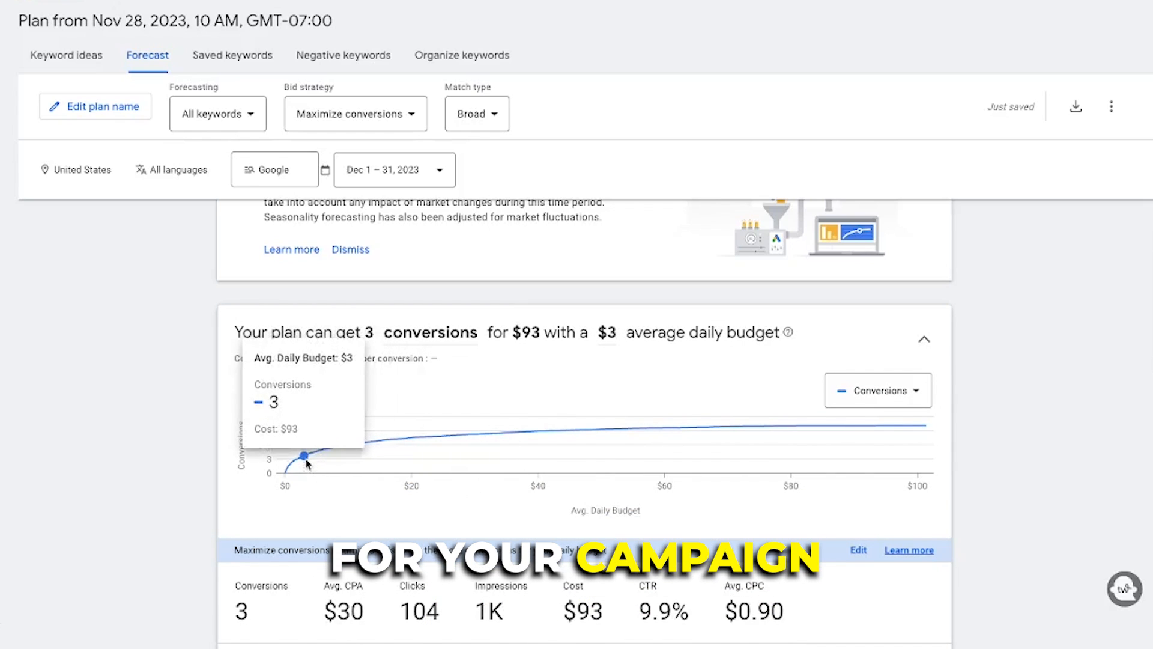
{"action": "left_click", "coordinate": [341, 451]}
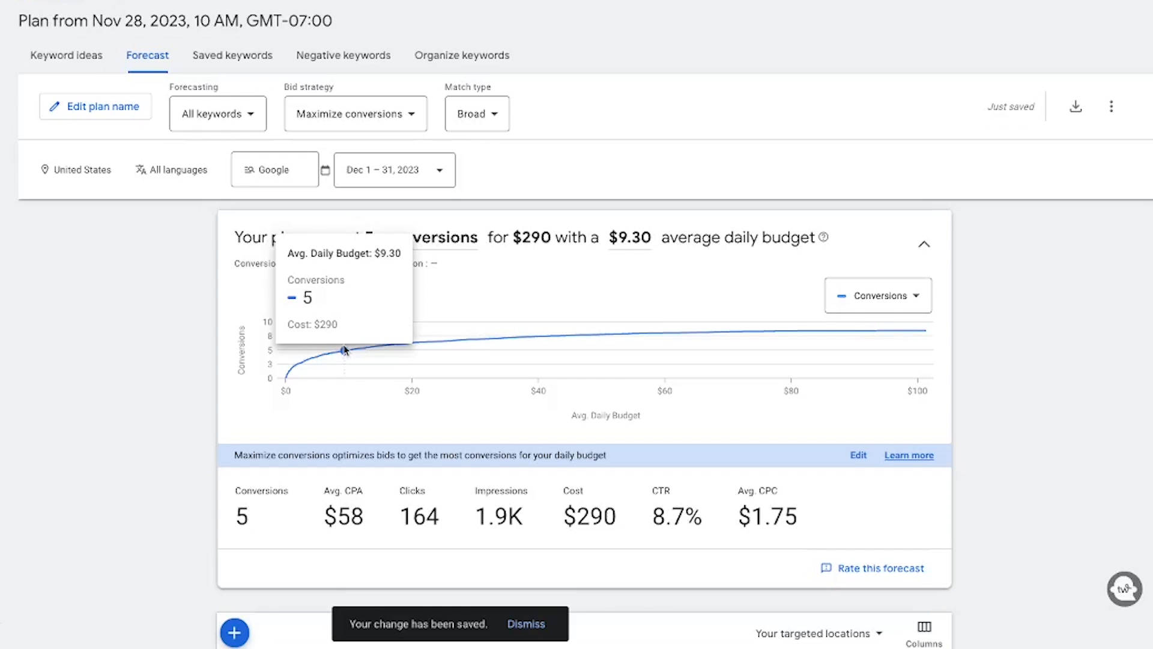
{"action": "left_click", "coordinate": [320, 358]}
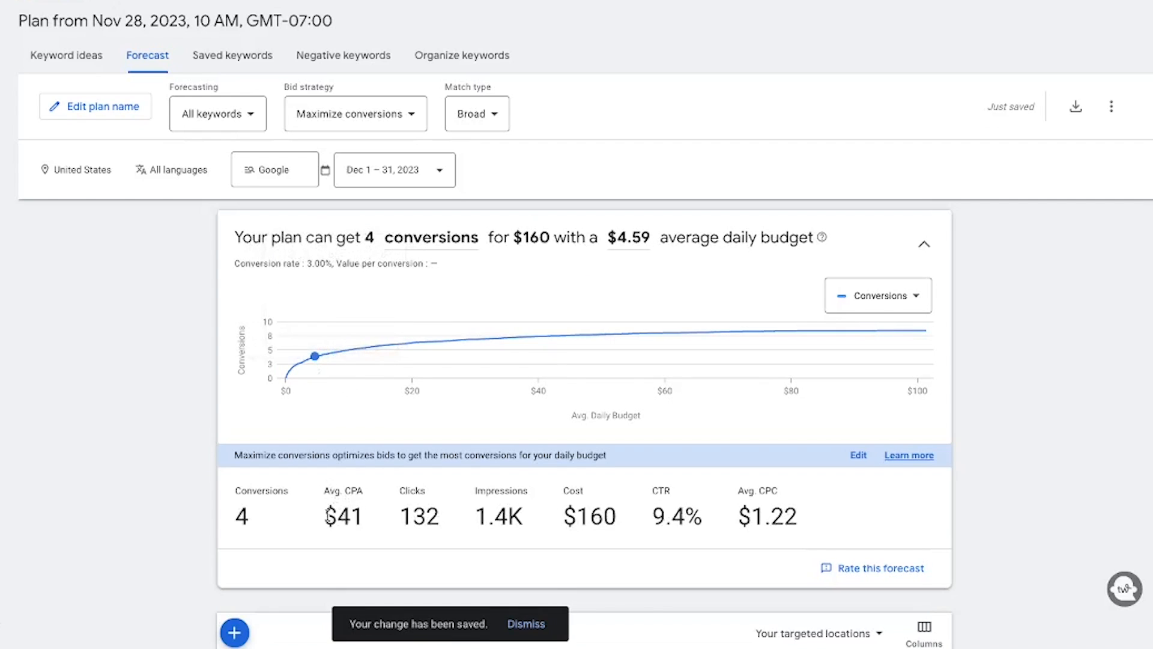
{"action": "left_click", "coordinate": [346, 350]}
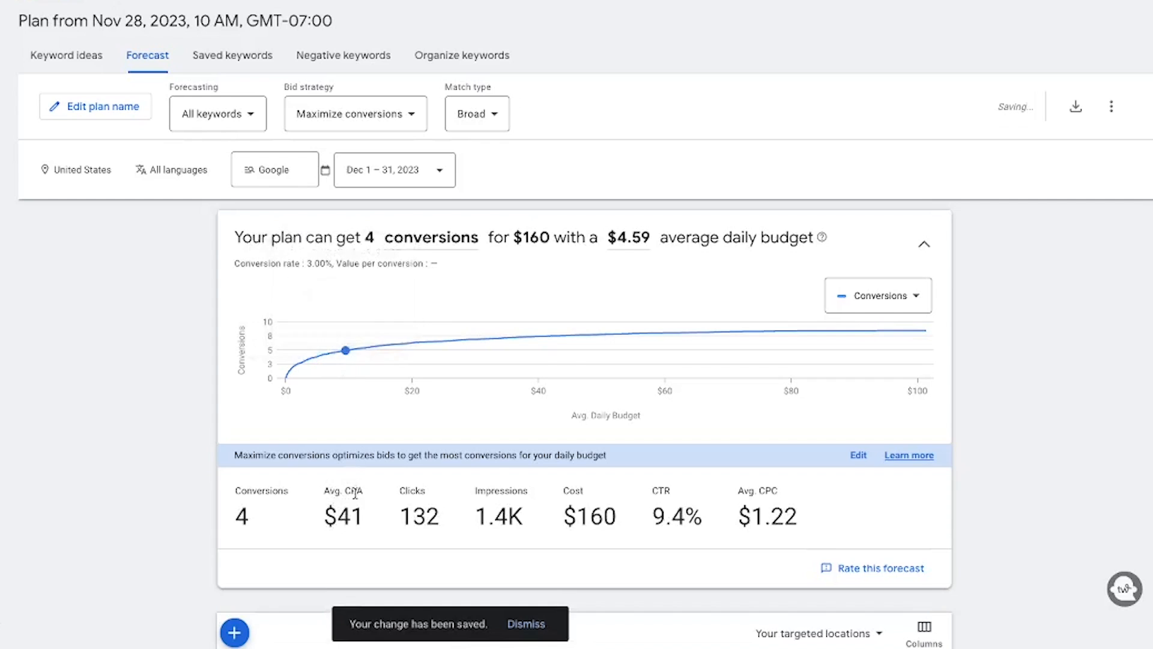
{"action": "left_click", "coordinate": [313, 369]}
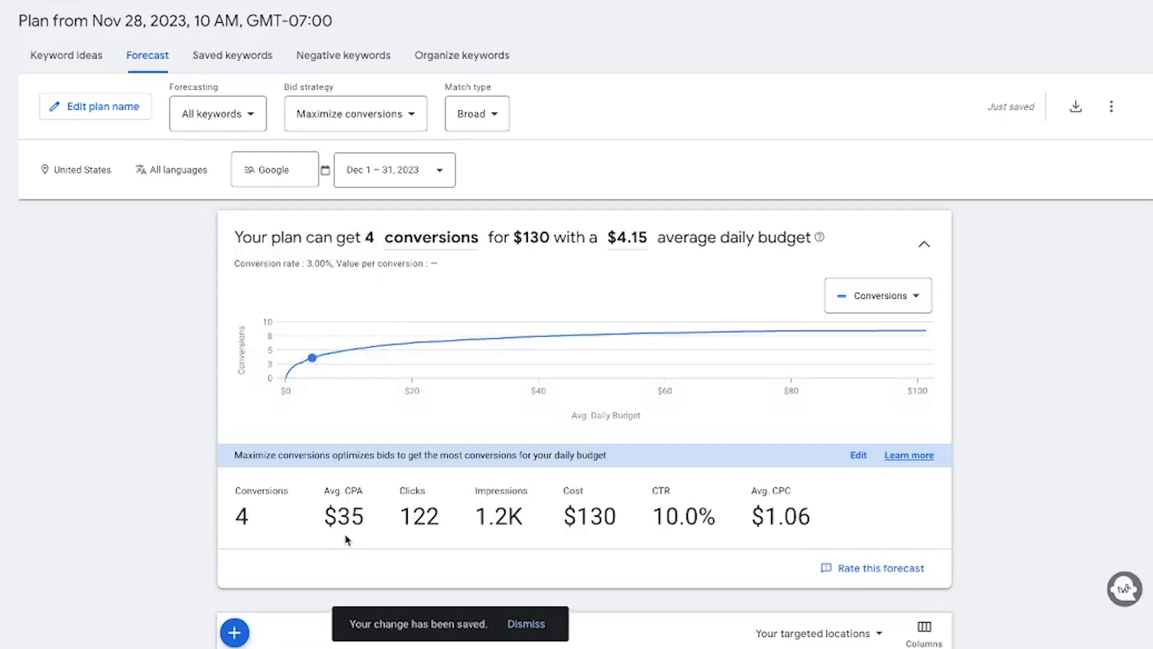
Raise the average daily budget on the conversions curve to $41, and finally to $97
{"action": "left_click", "coordinate": [548, 337]}
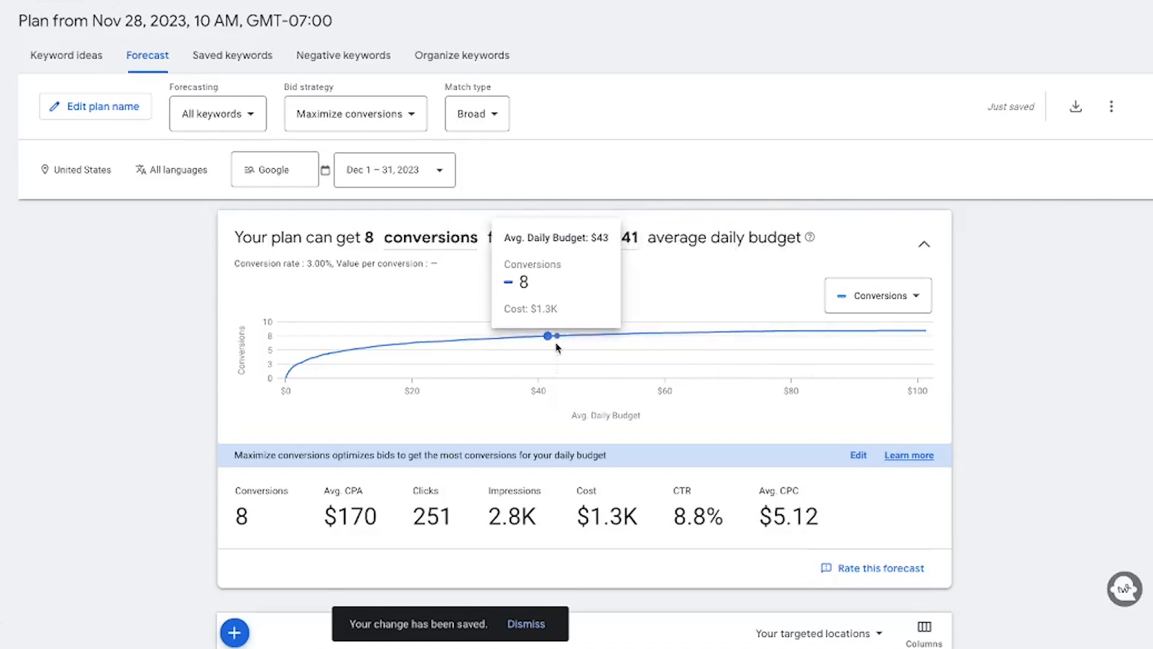
{"action": "left_click", "coordinate": [901, 351]}
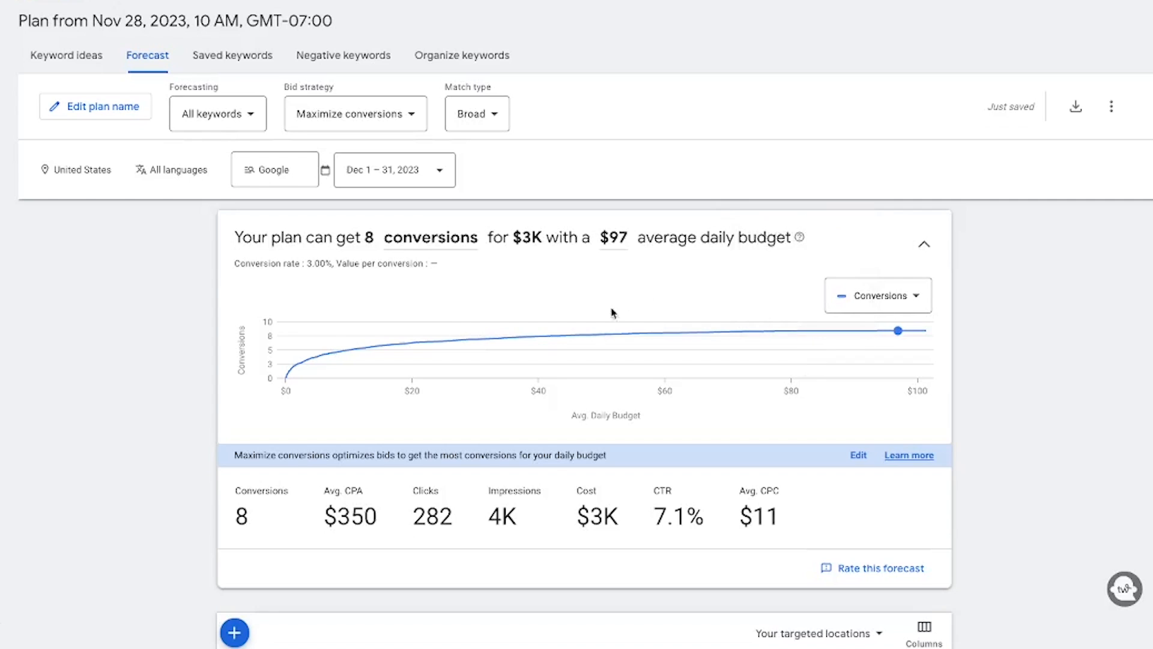
Examine the targeted locations without changing them, plus the next-year forecast, device breakdown and top states charts
{"action": "scroll", "coordinate": [453, 342], "scroll_direction": "down", "scroll_amount": 6}
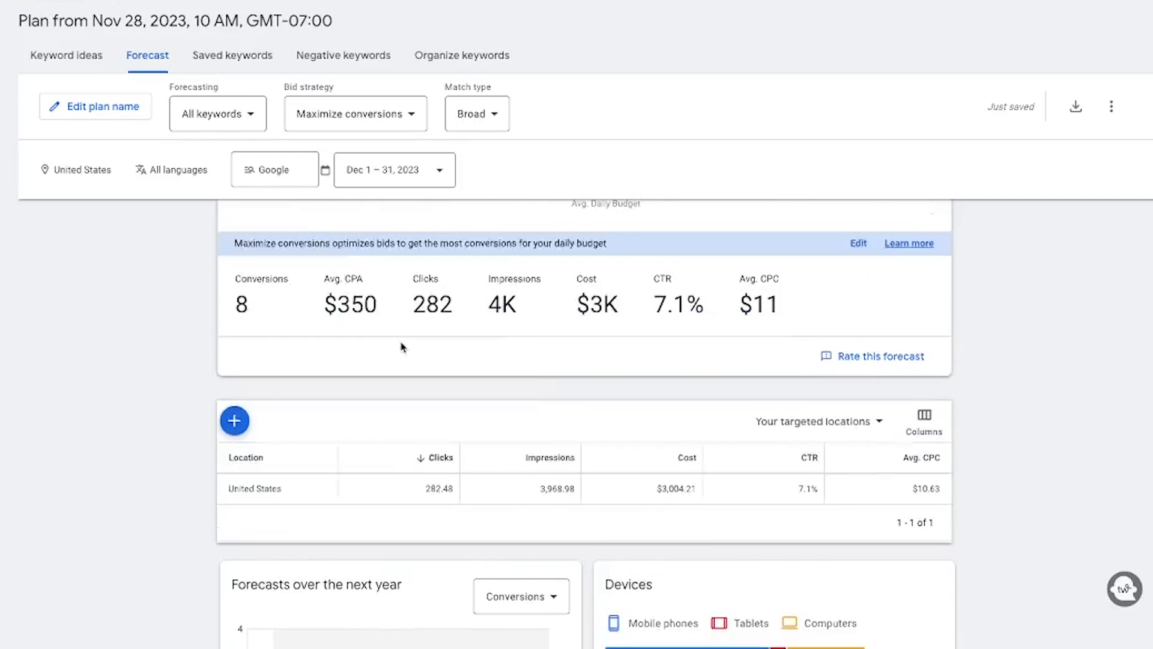
{"action": "left_click", "coordinate": [234, 247]}
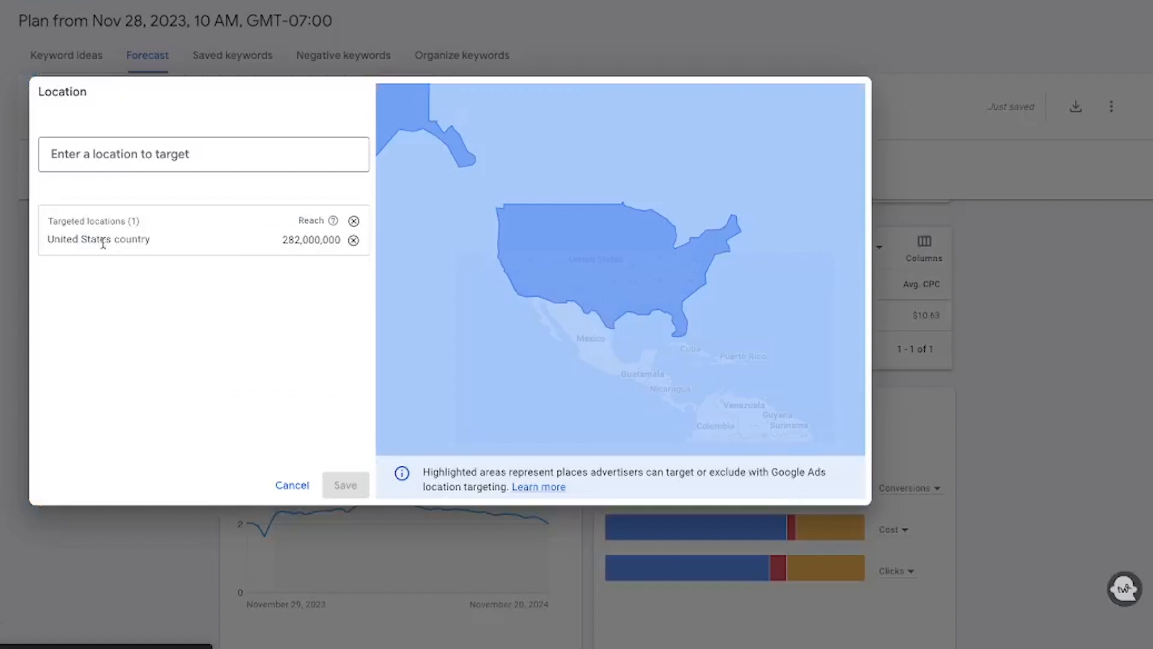
{"action": "left_click", "coordinate": [292, 484]}
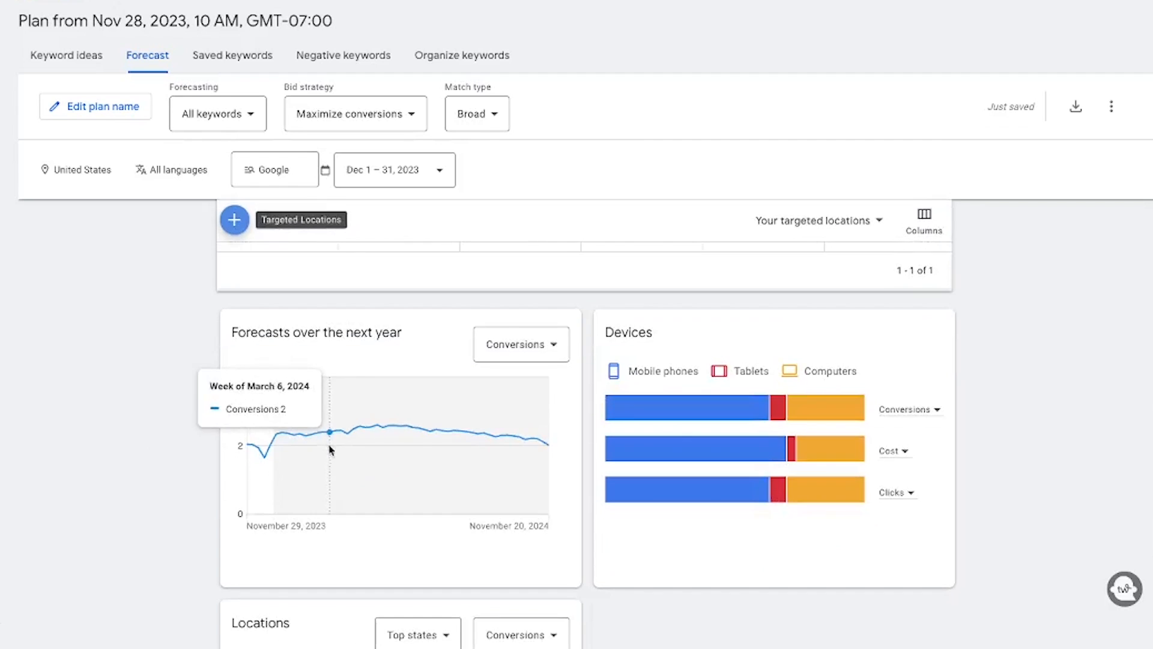
{"action": "mouse_move", "coordinate": [681, 394]}
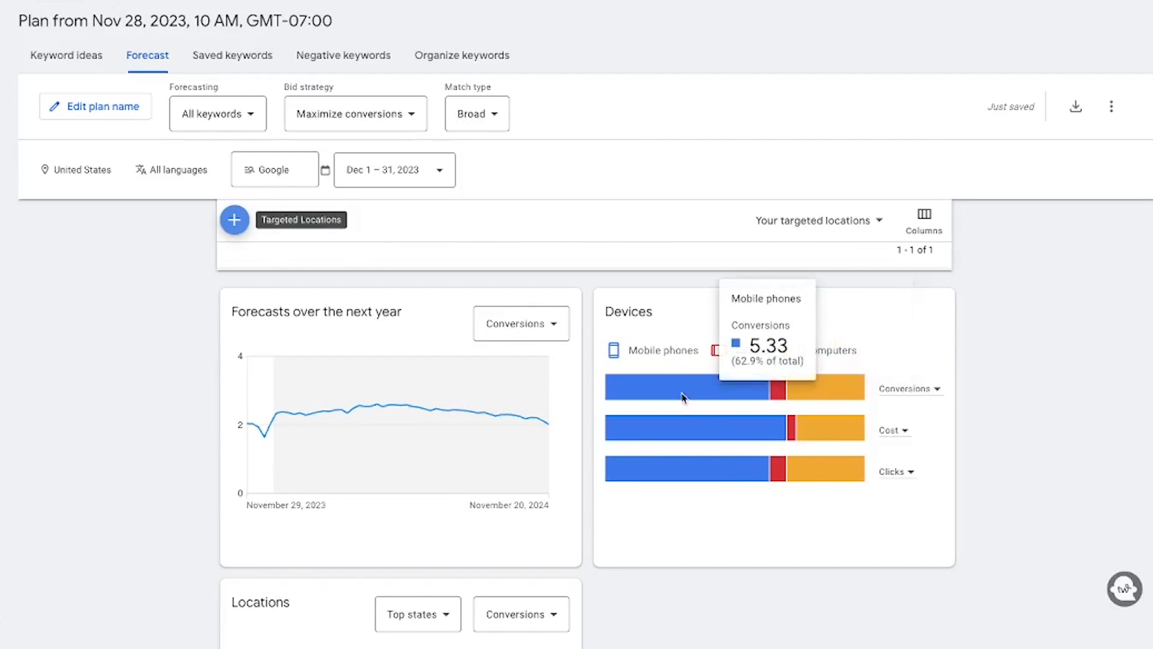
{"action": "scroll", "coordinate": [680, 503], "scroll_direction": "down", "scroll_amount": 4}
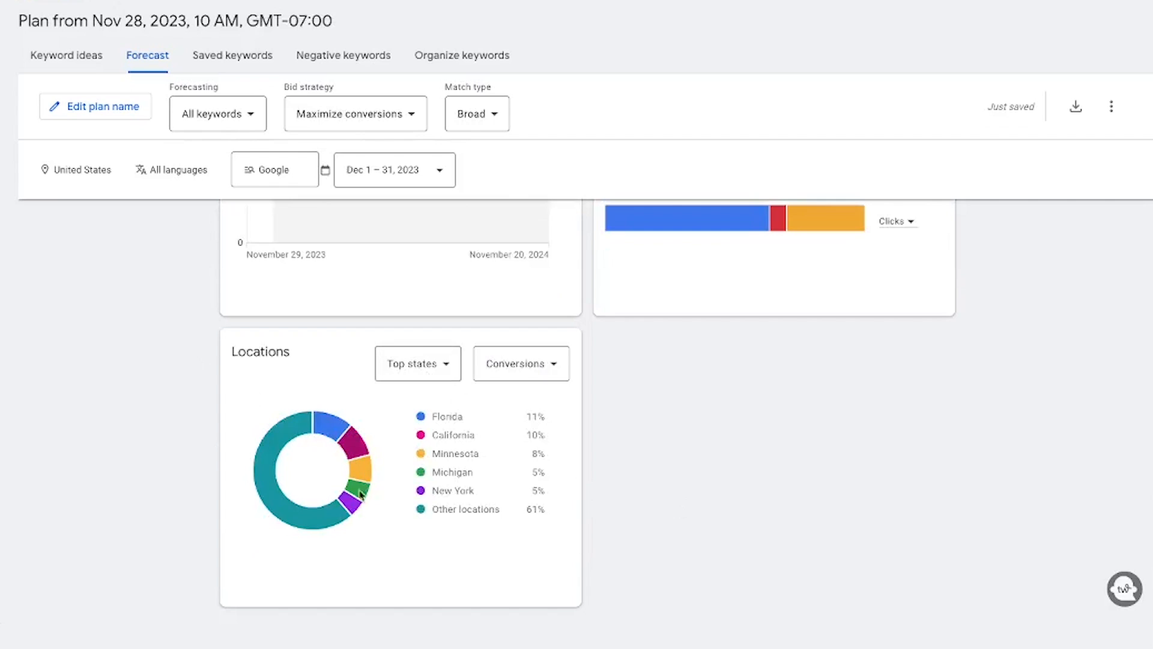
{"action": "scroll", "coordinate": [360, 514], "scroll_direction": "down", "scroll_amount": 1}
{"action": "scroll", "coordinate": [360, 513], "scroll_direction": "up", "scroll_amount": 4}
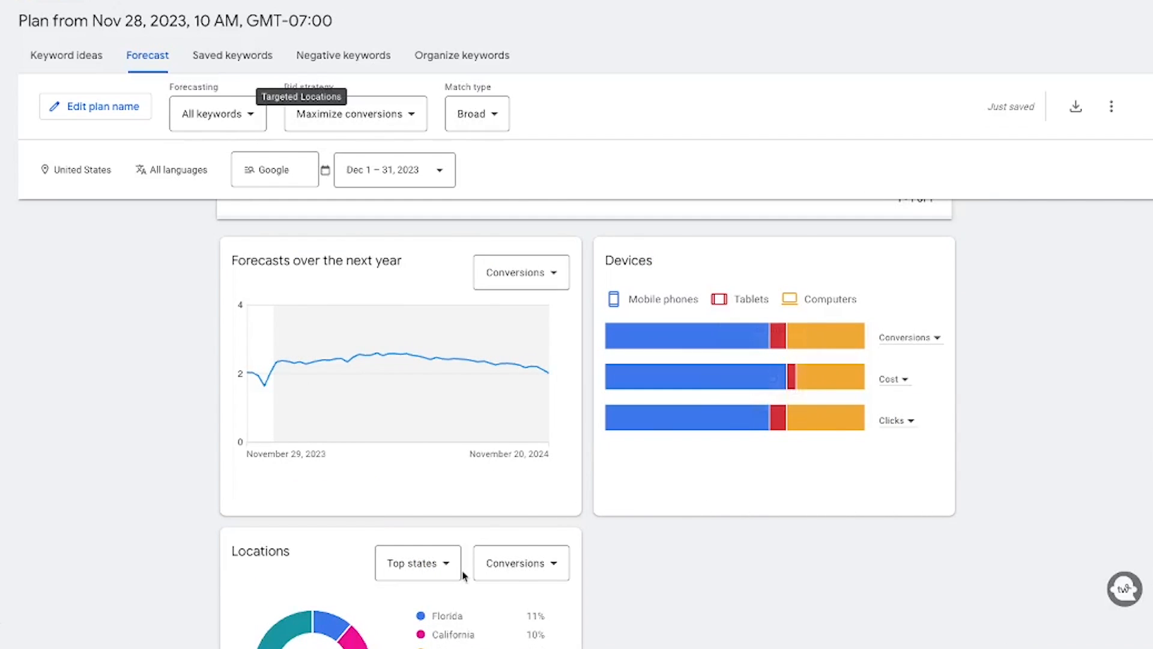
Review the forecast summary at the $97 budget and the full list of saved keywords in the plan
{"action": "scroll", "coordinate": [463, 575], "scroll_direction": "up", "scroll_amount": 10}
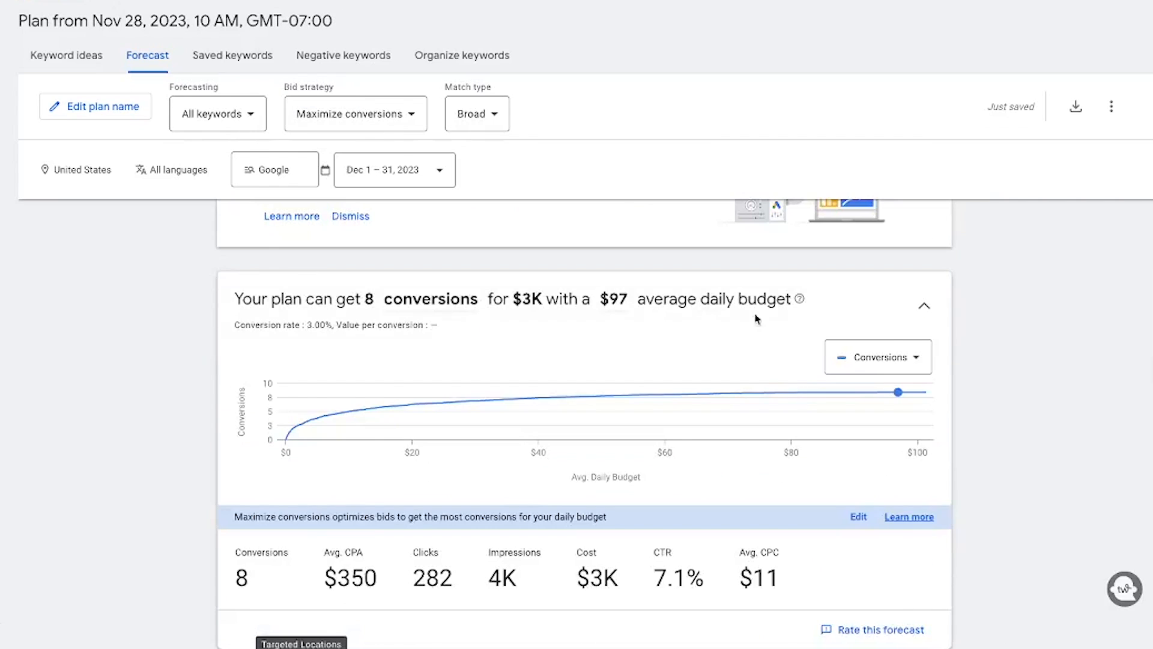
{"action": "scroll", "coordinate": [924, 577], "scroll_direction": "down", "scroll_amount": 1}
{"action": "scroll", "coordinate": [330, 406], "scroll_direction": "up", "scroll_amount": 3}
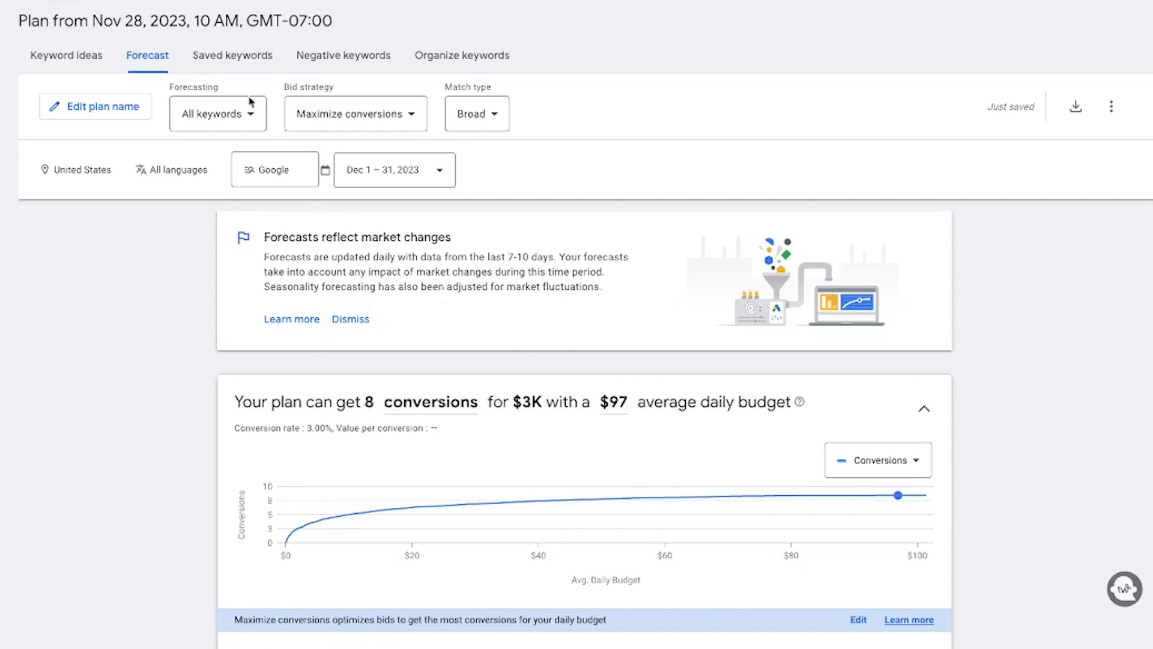
{"action": "left_click", "coordinate": [243, 53]}
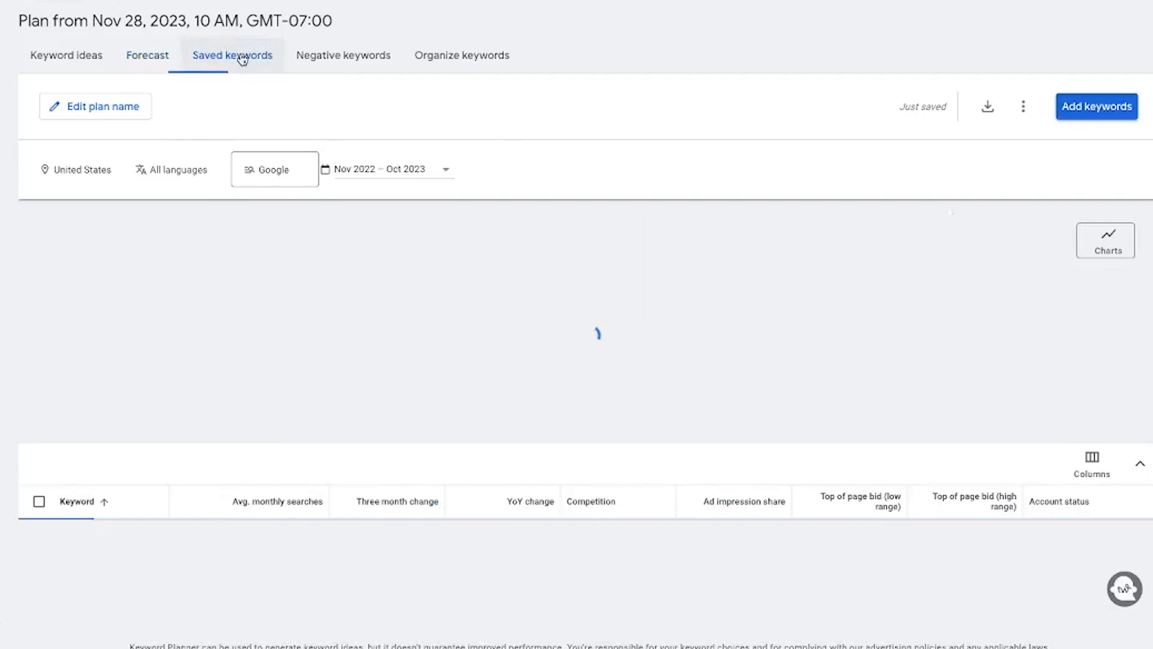
{"action": "scroll", "coordinate": [206, 361], "scroll_direction": "down", "scroll_amount": 10}
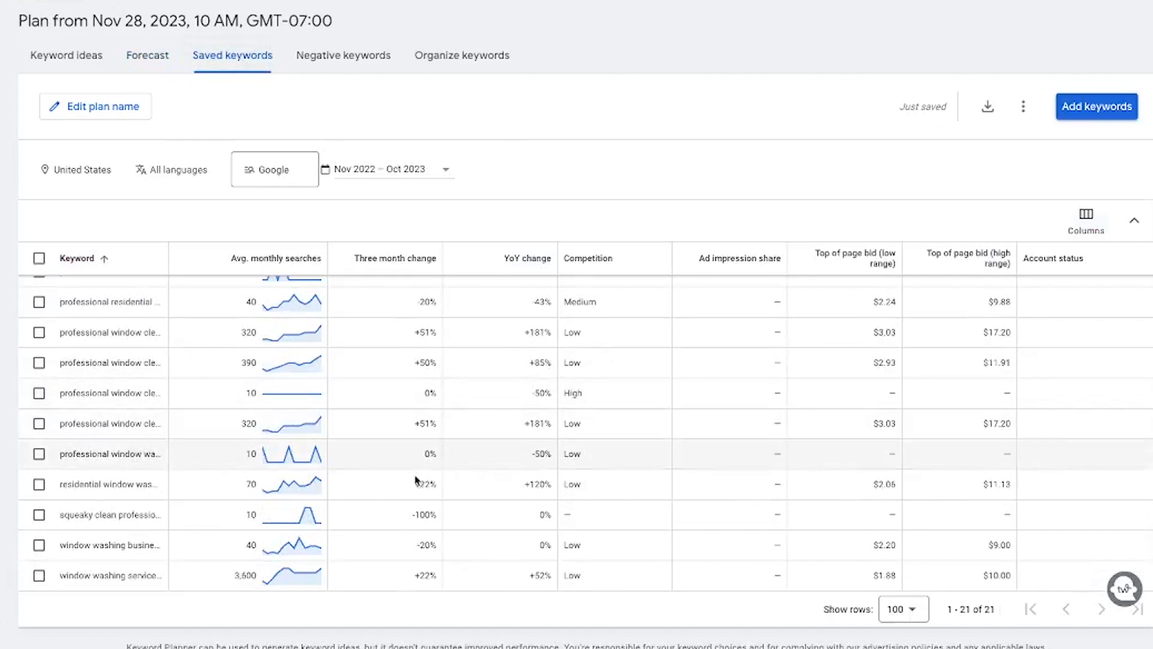
{"action": "scroll", "coordinate": [206, 379], "scroll_direction": "up", "scroll_amount": 10}
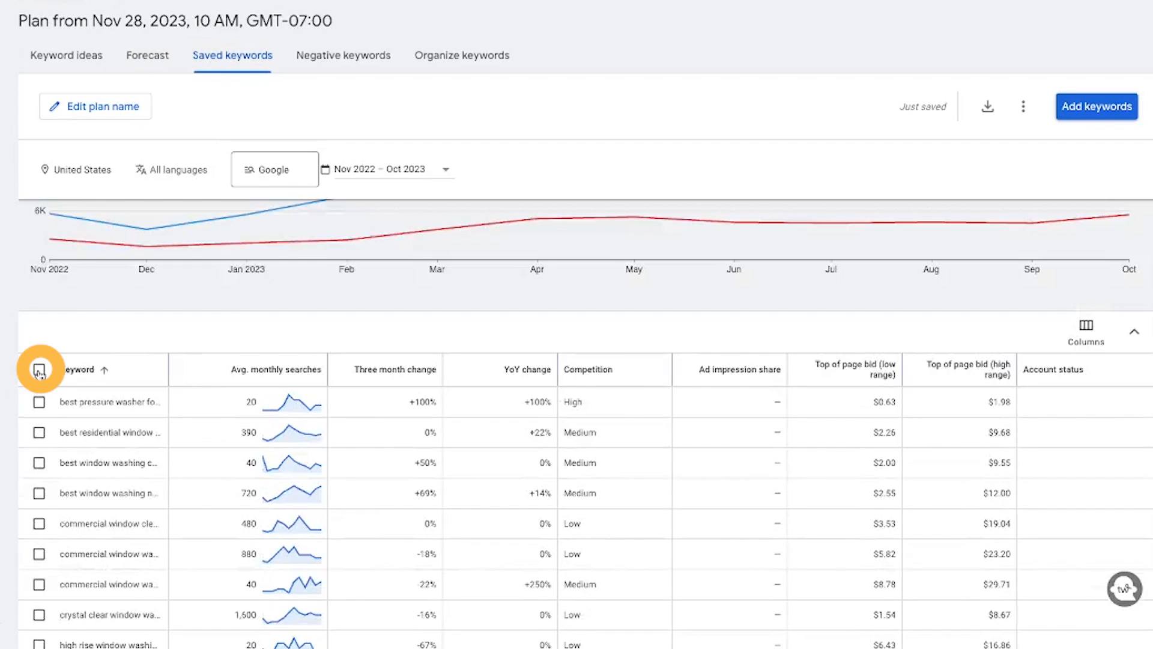
Check the available table columns and download options for the saved keywords without applying any changes
{"action": "left_click", "coordinate": [39, 369]}
{"action": "left_click", "coordinate": [1128, 335]}
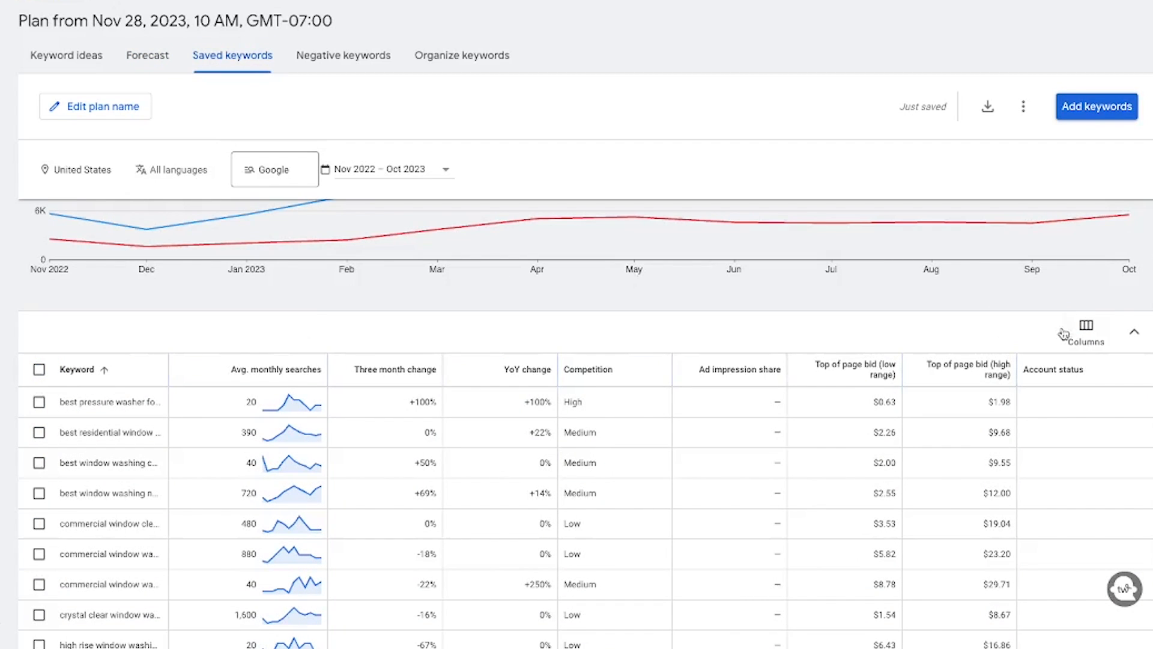
{"action": "left_click", "coordinate": [1086, 329]}
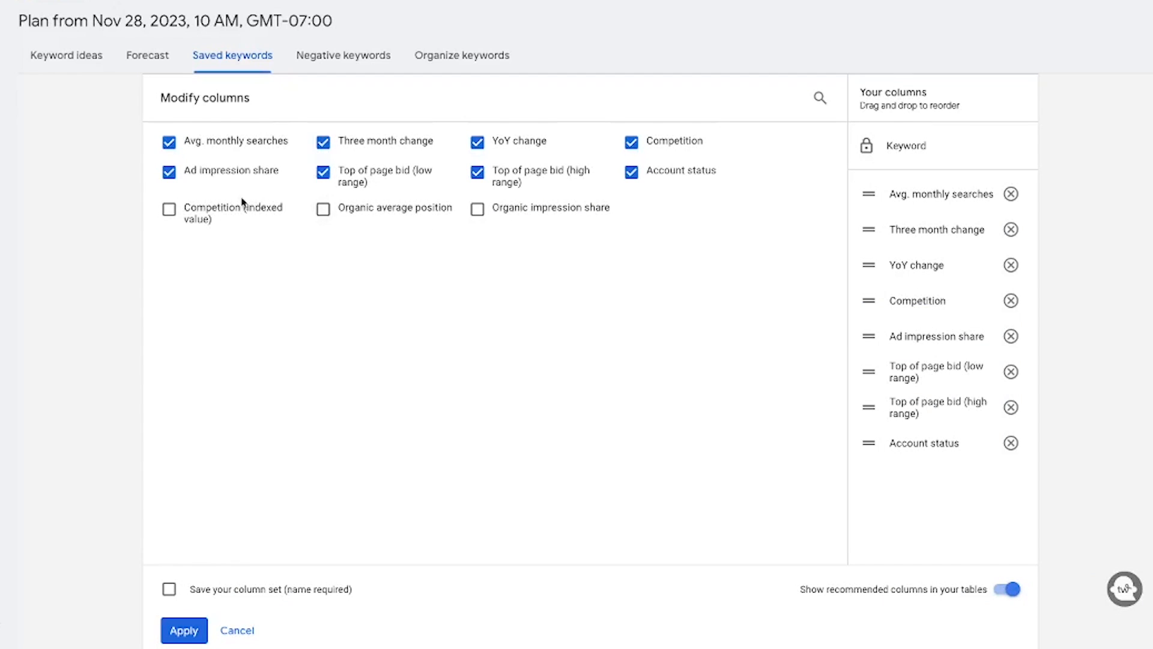
{"action": "left_click", "coordinate": [232, 632]}
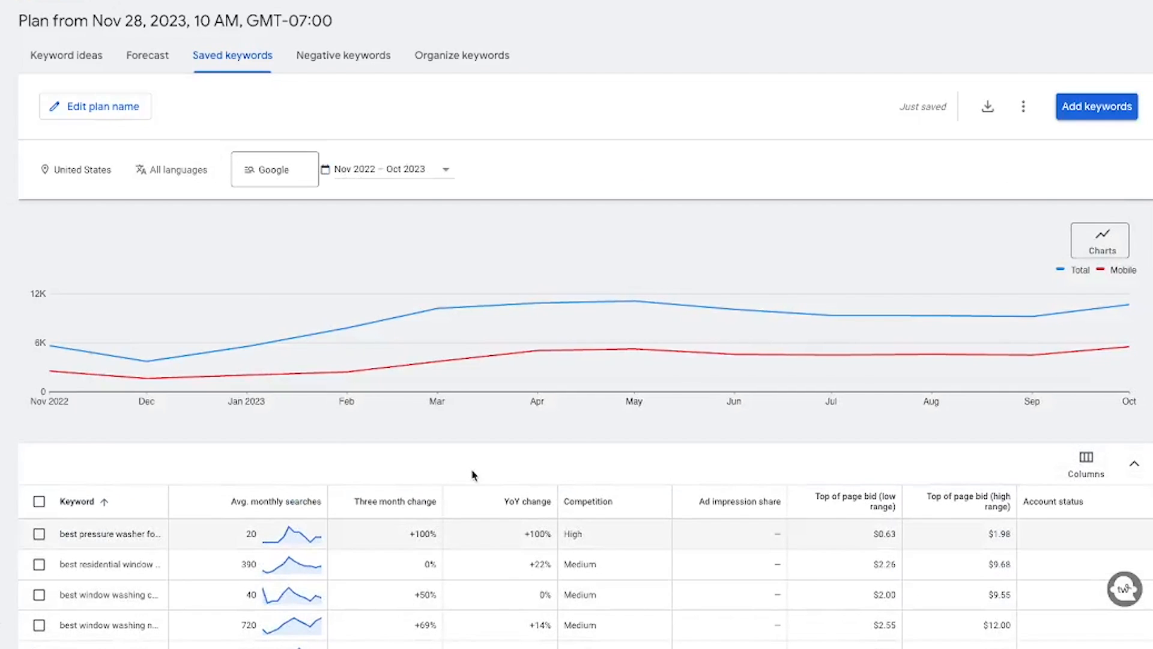
{"action": "left_click", "coordinate": [990, 106]}
{"action": "left_click", "coordinate": [913, 168]}
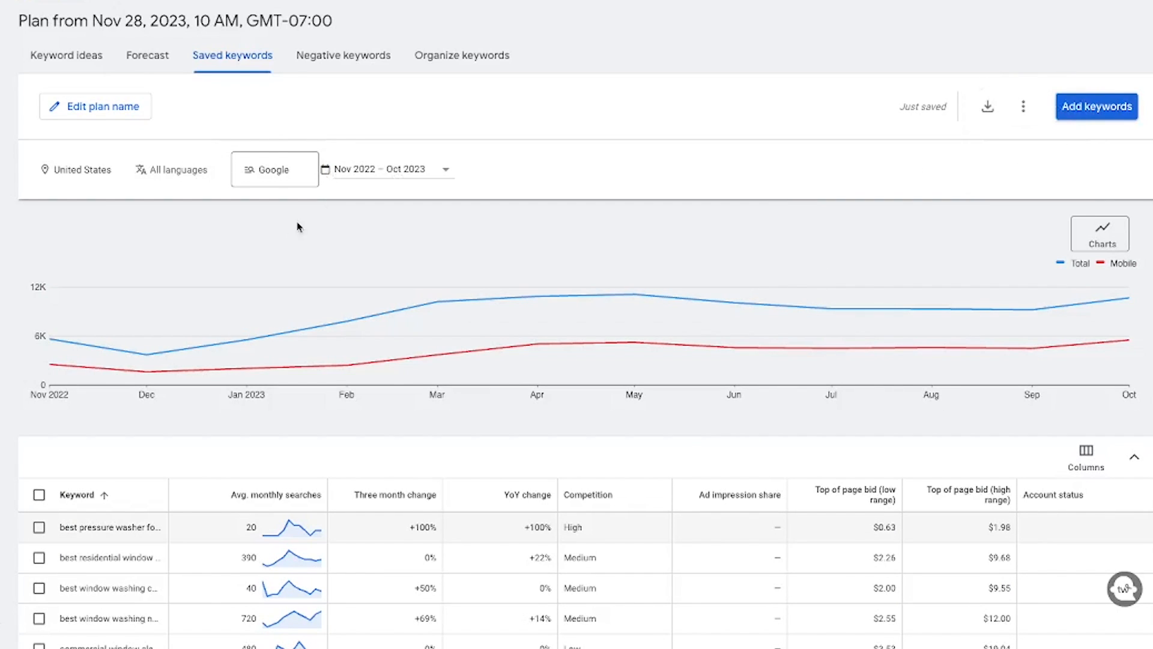
Open the form for adding negative keywords to the plan
{"action": "left_click", "coordinate": [309, 53]}
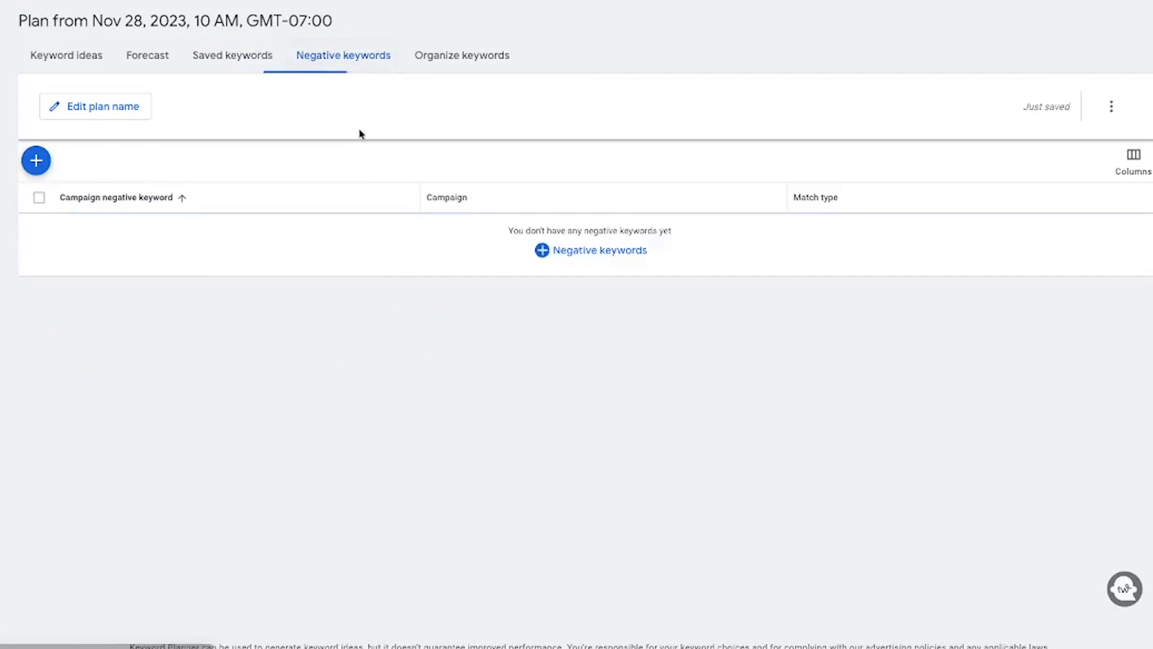
{"action": "left_click", "coordinate": [536, 250]}
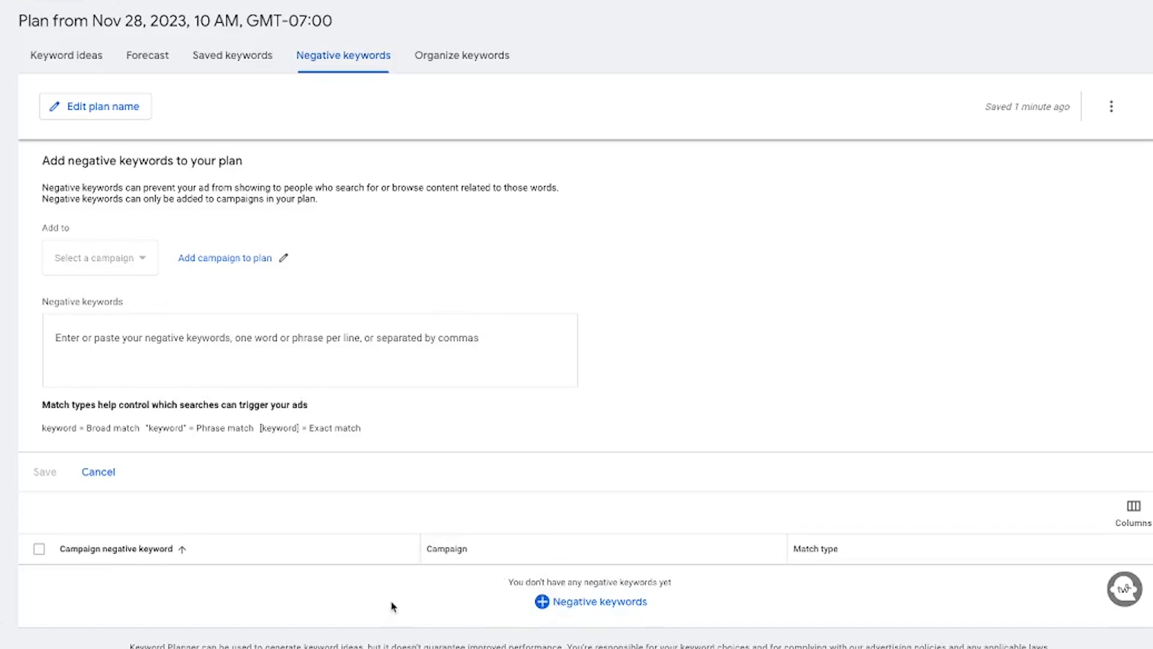
Return to the keyword ideas and look through the list for terms that could serve as negative keywords
{"action": "left_click", "coordinate": [74, 60]}
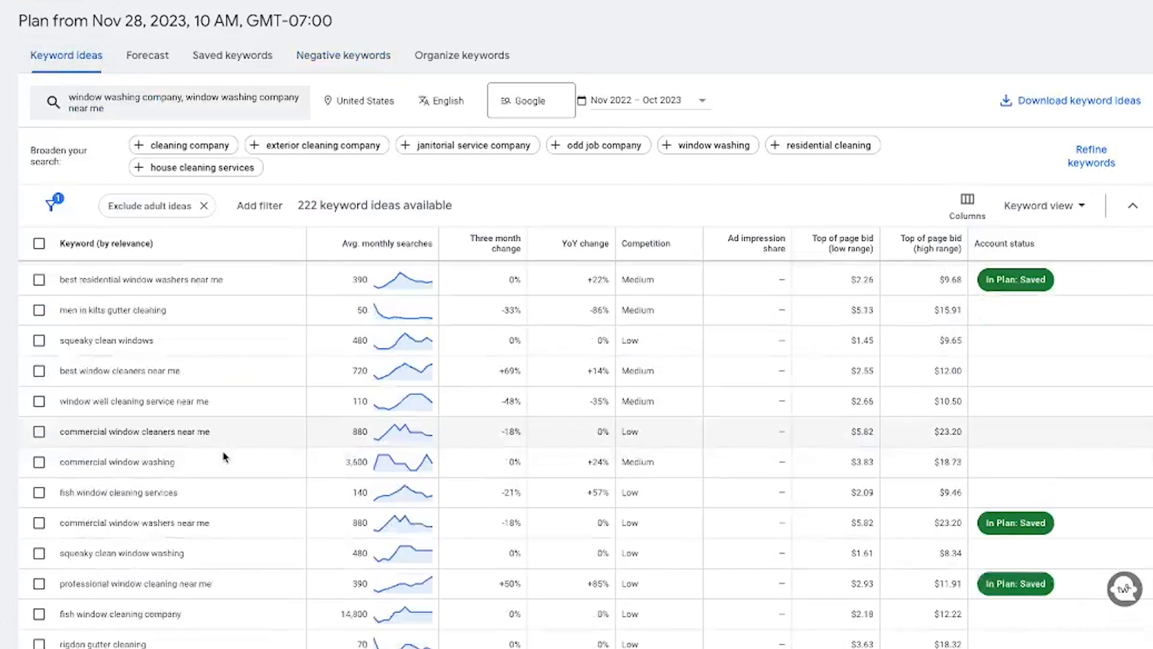
{"action": "scroll", "coordinate": [223, 457], "scroll_direction": "down", "scroll_amount": 10}
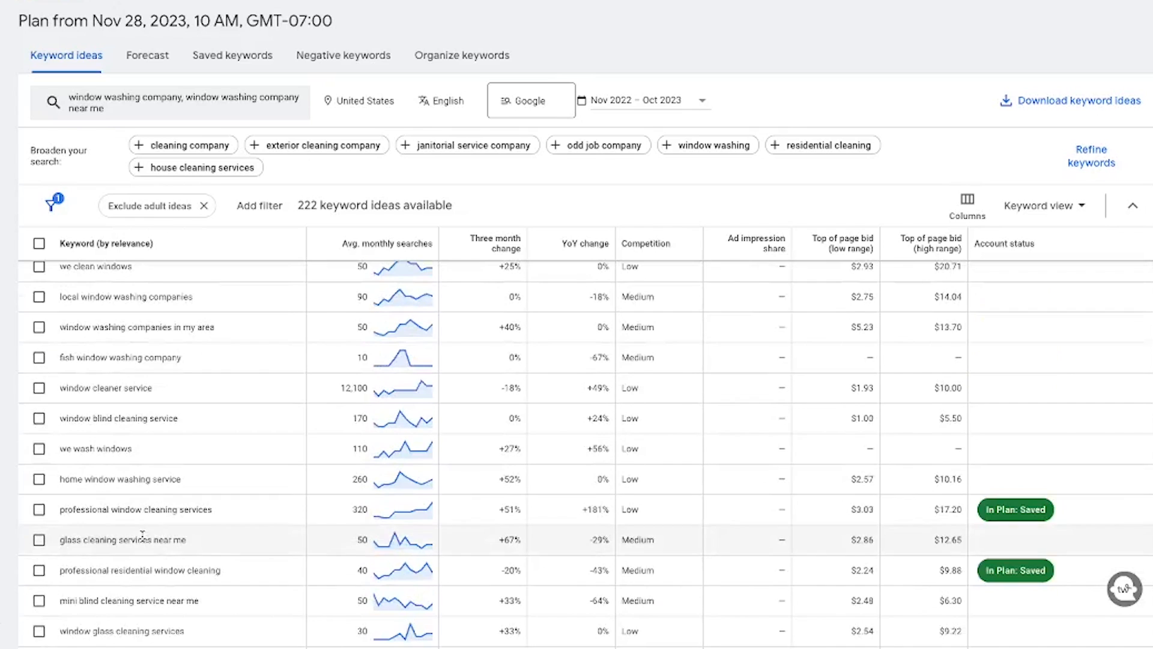
{"action": "scroll", "coordinate": [157, 541], "scroll_direction": "down", "scroll_amount": 5}
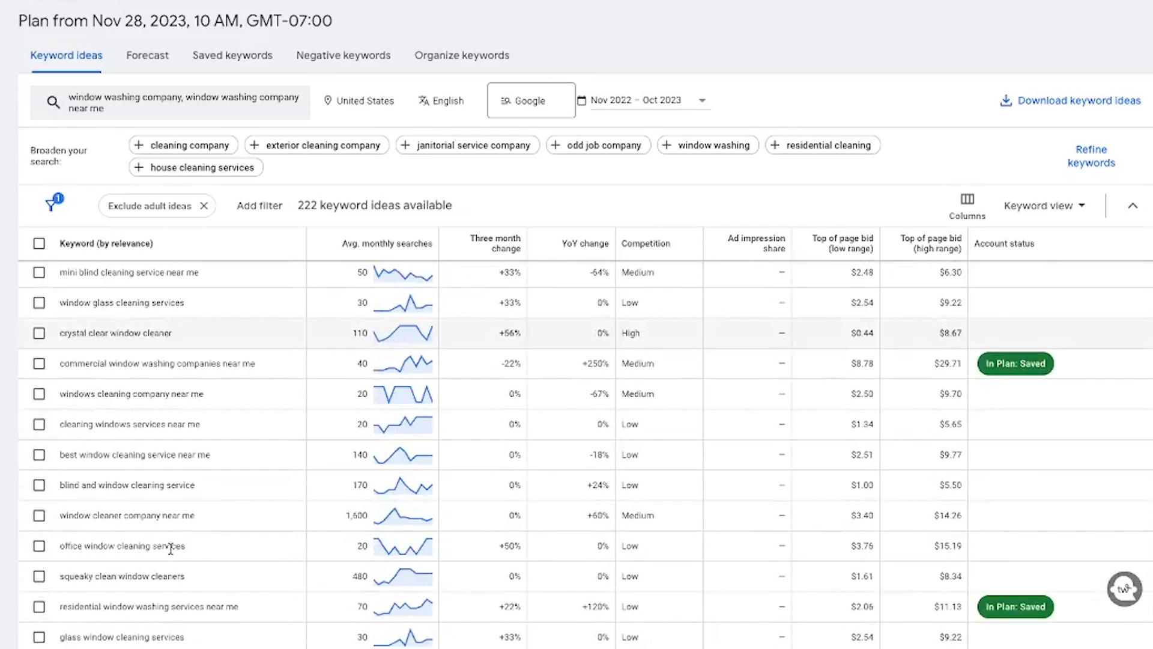
{"action": "scroll", "coordinate": [171, 548], "scroll_direction": "down", "scroll_amount": 10}
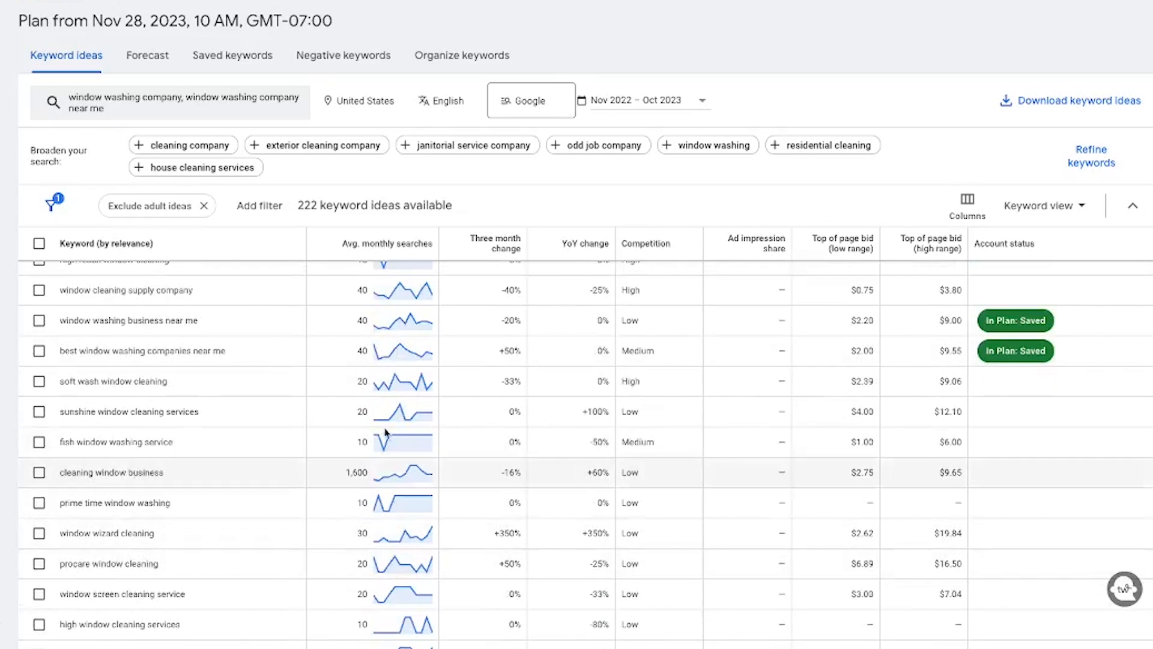
Switch the keyword ideas to the grouped view and inspect the keywords in the Brush Window group
{"action": "left_click", "coordinate": [1058, 210]}
{"action": "left_click", "coordinate": [1042, 273]}
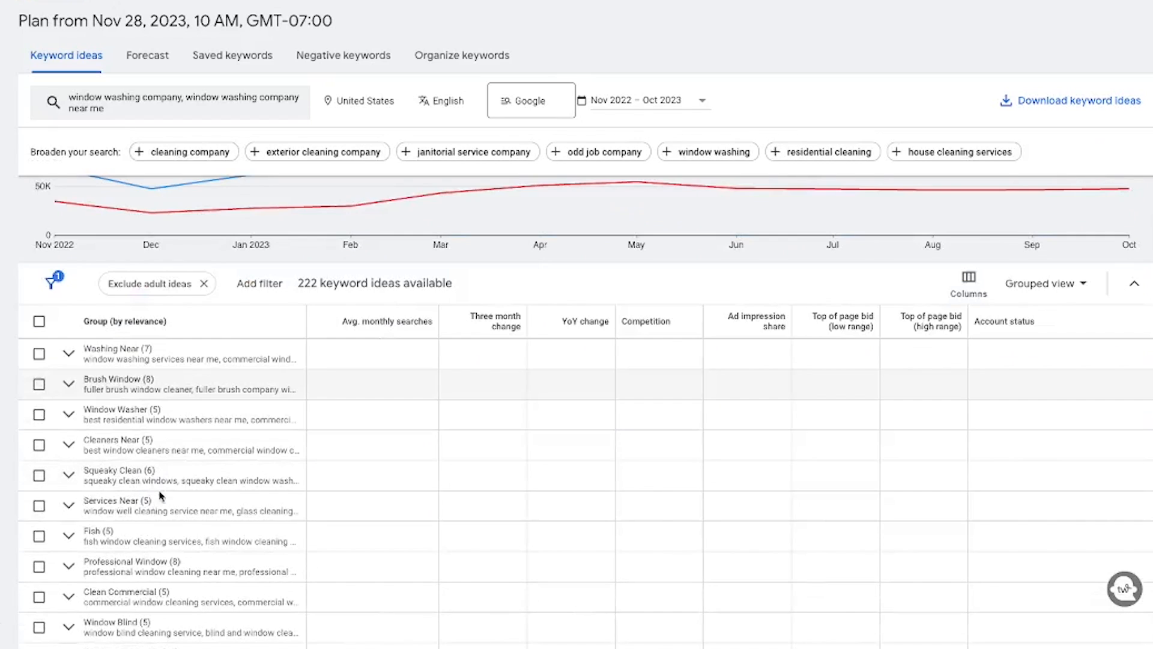
{"action": "left_click", "coordinate": [68, 383]}
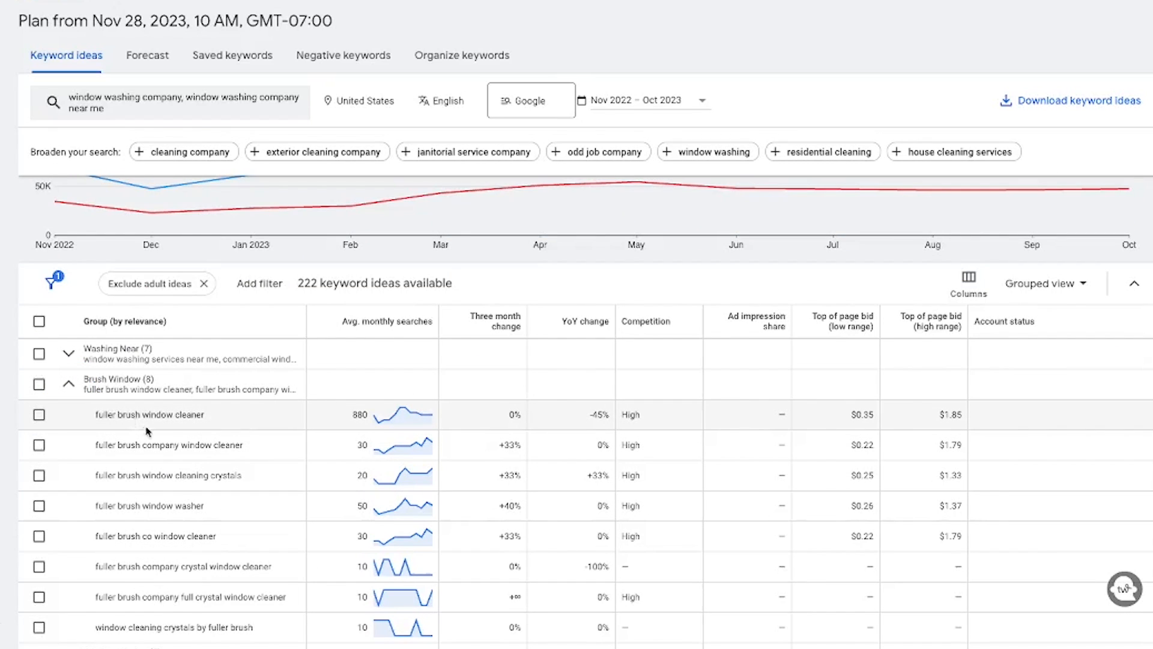
{"action": "left_click", "coordinate": [69, 383]}
Switch to the Google Sheets account structure and enter a negative keyword starting with "b" in the first row of the Washing Near Me ad group
{"action": "mouse_move", "coordinate": [251, 220]}
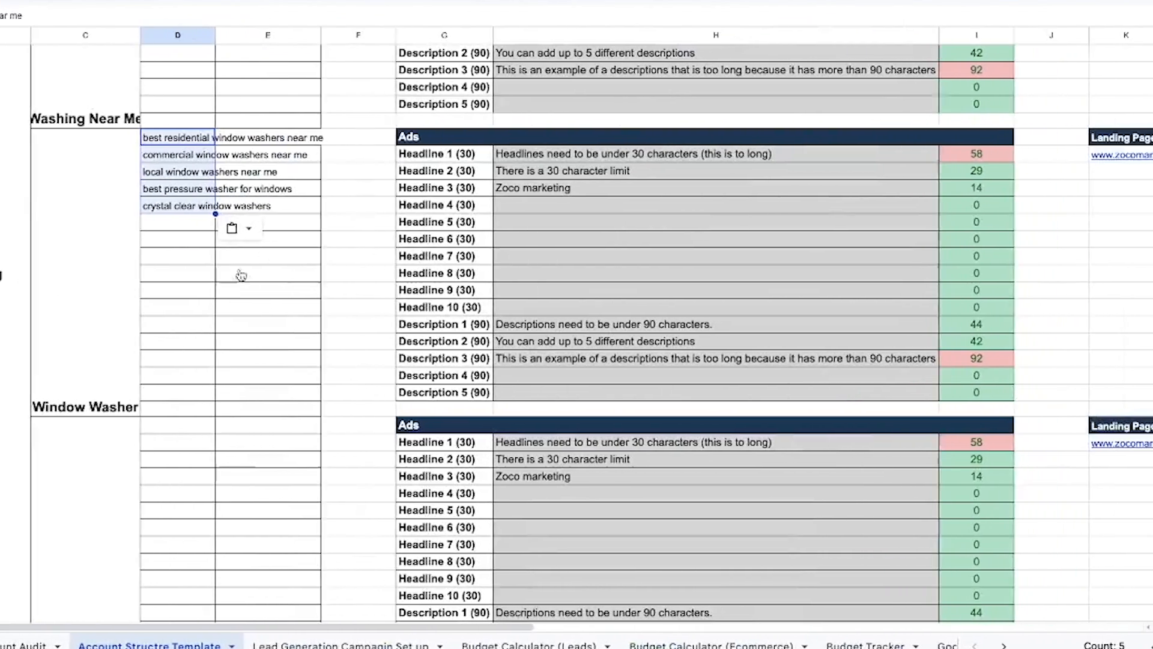
{"action": "scroll", "coordinate": [108, 319], "scroll_direction": "up", "scroll_amount": 5}
{"action": "scroll", "coordinate": [41, 459], "scroll_direction": "down", "scroll_amount": 10}
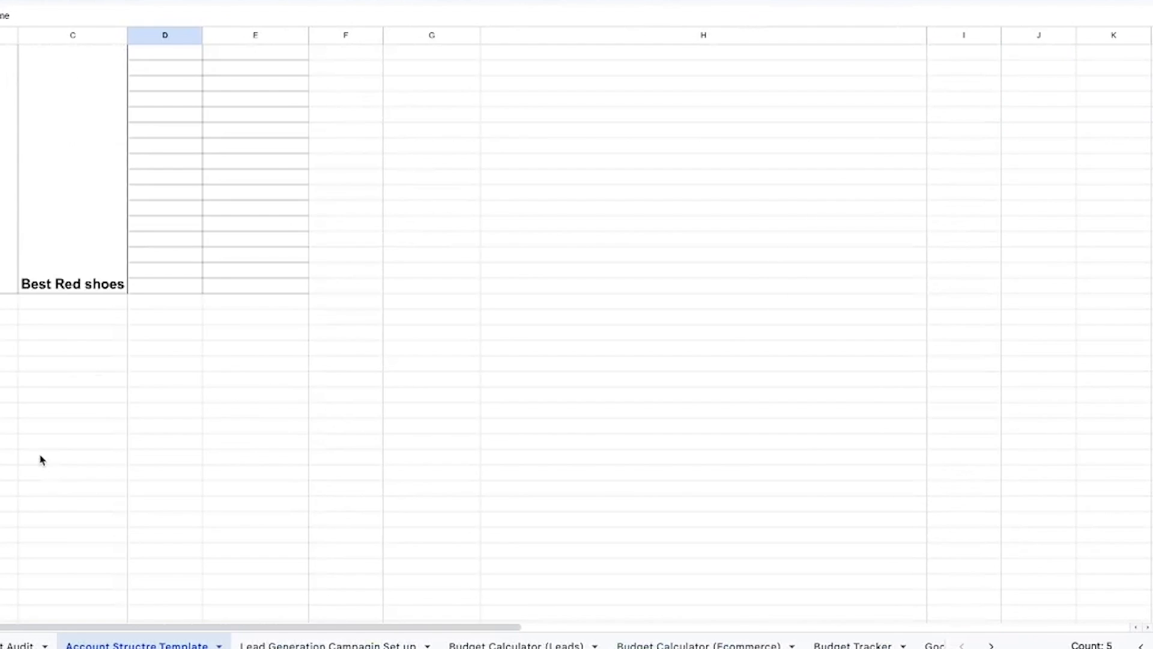
{"action": "scroll", "coordinate": [159, 421], "scroll_direction": "up", "scroll_amount": 15}
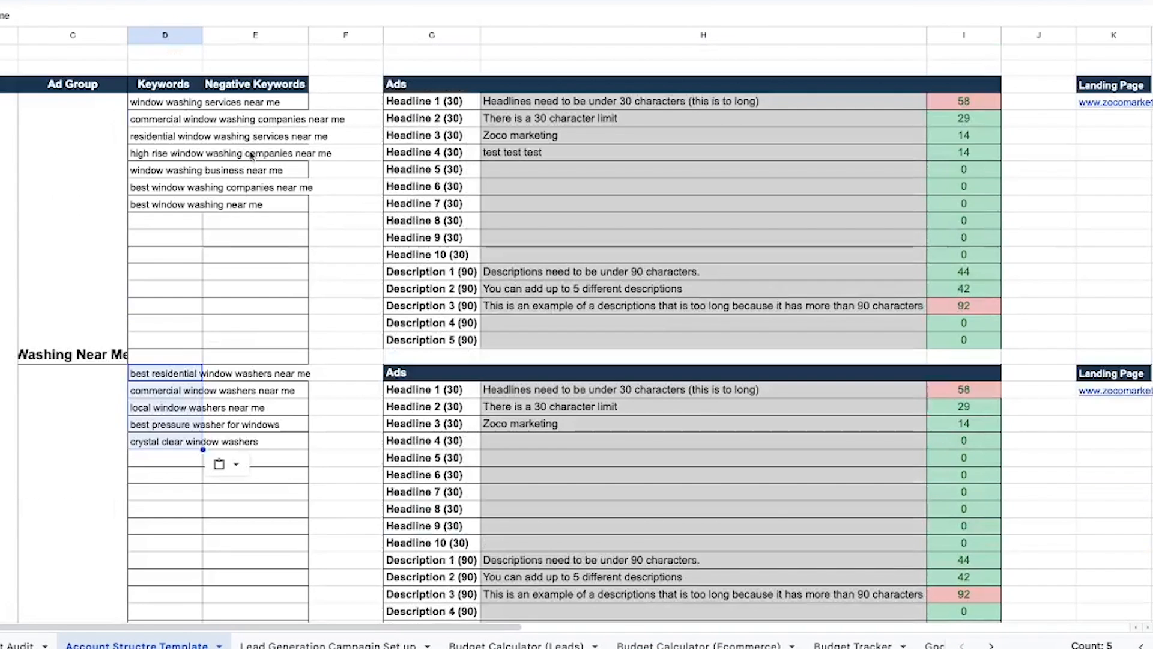
{"action": "left_click", "coordinate": [282, 100]}
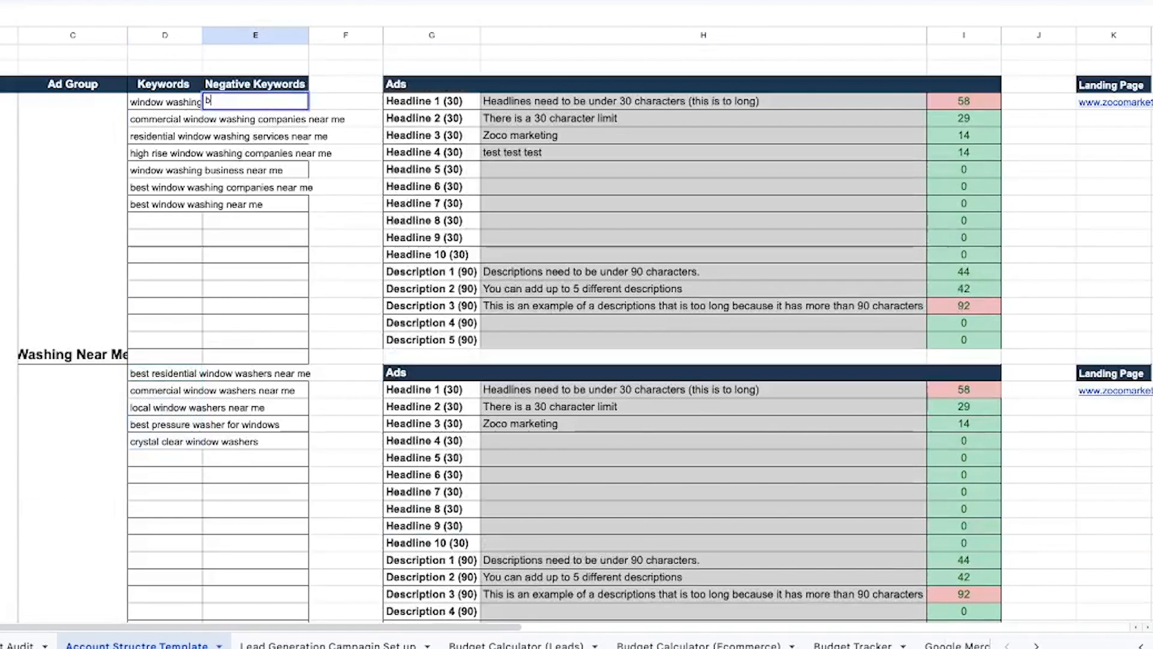
{"action": "left_click", "coordinate": [363, 277]}
Switch back to Keyword Planner, view the options for organizing saved keywords, and return to the keyword ideas
{"action": "key", "text": "ctrl+Left"}
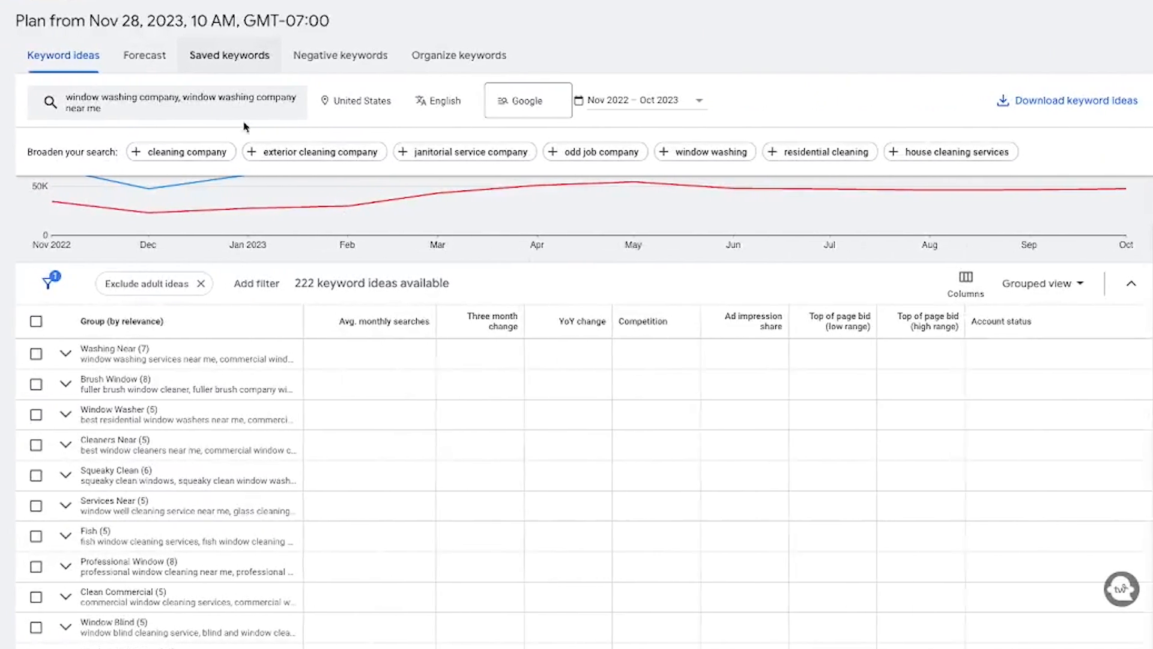
{"action": "left_click", "coordinate": [472, 60]}
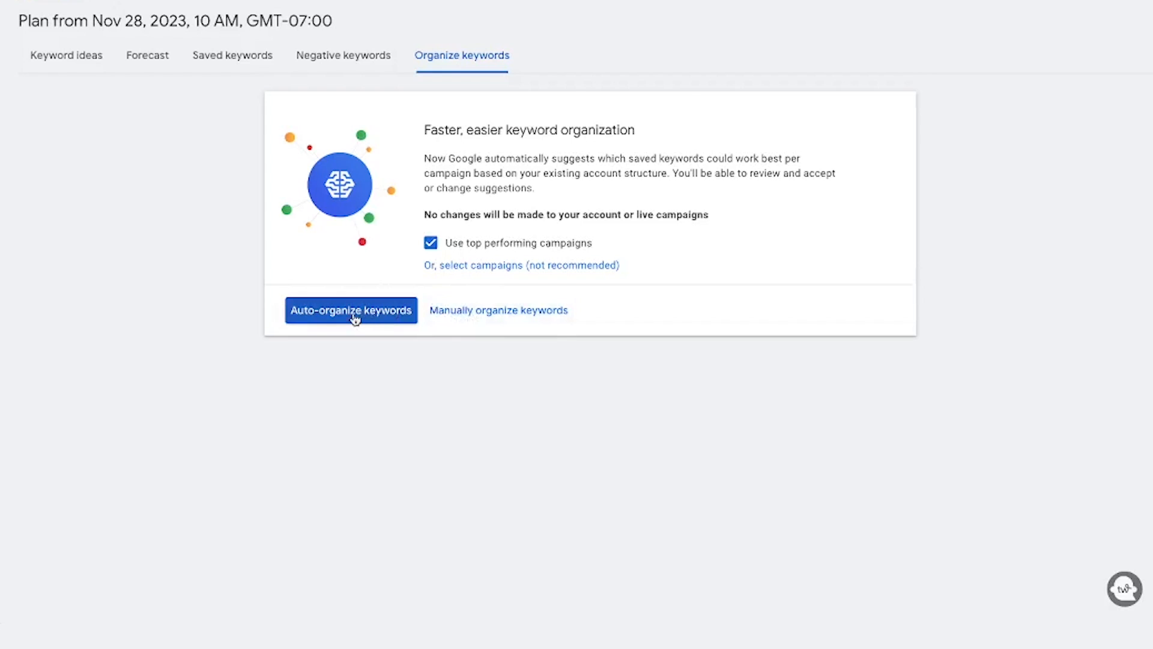
{"action": "left_click", "coordinate": [76, 54]}
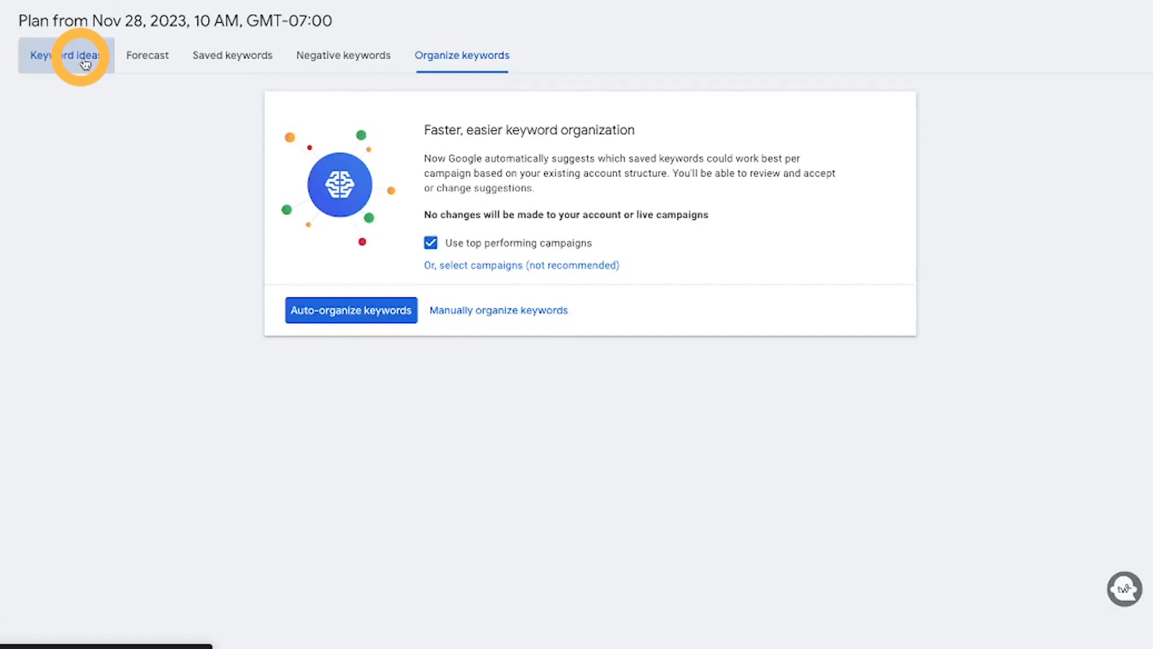